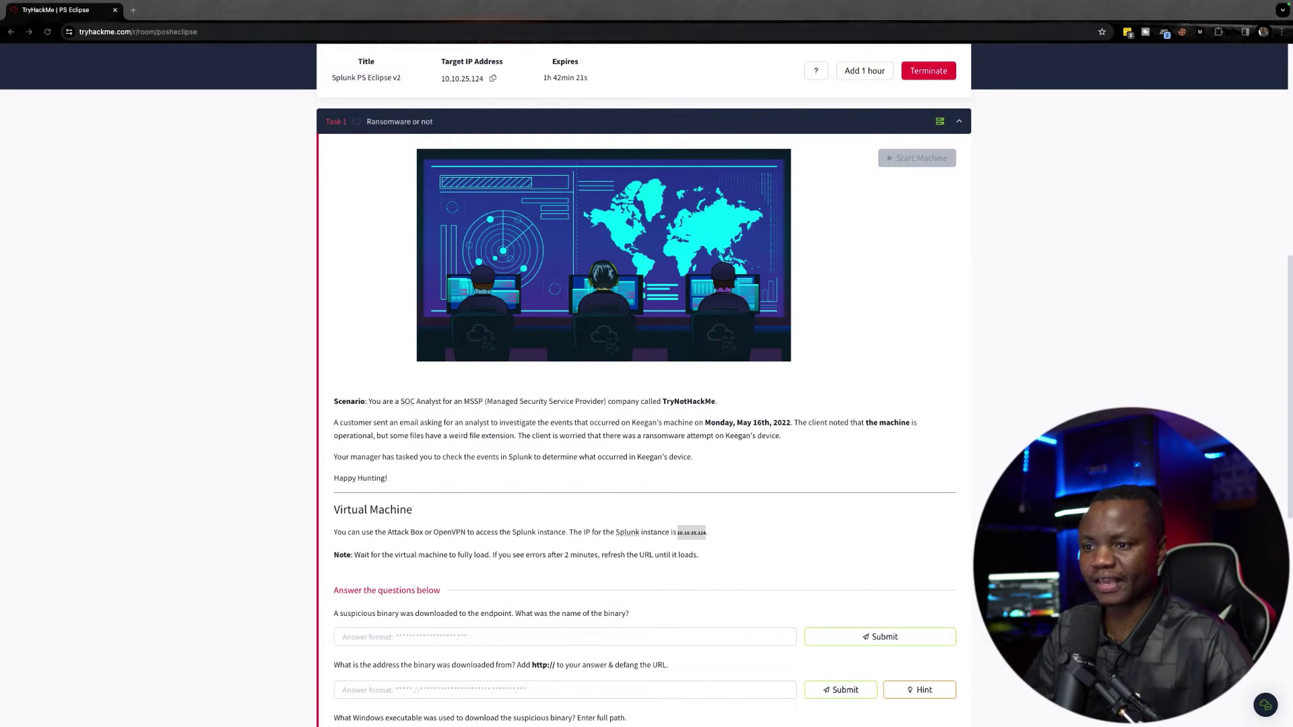
- Read the task scenario for the affected machine, incident date and reported file symptoms, plus the note on how to access the Splunk instance
{"action": "key", "text": "super+Tab"}
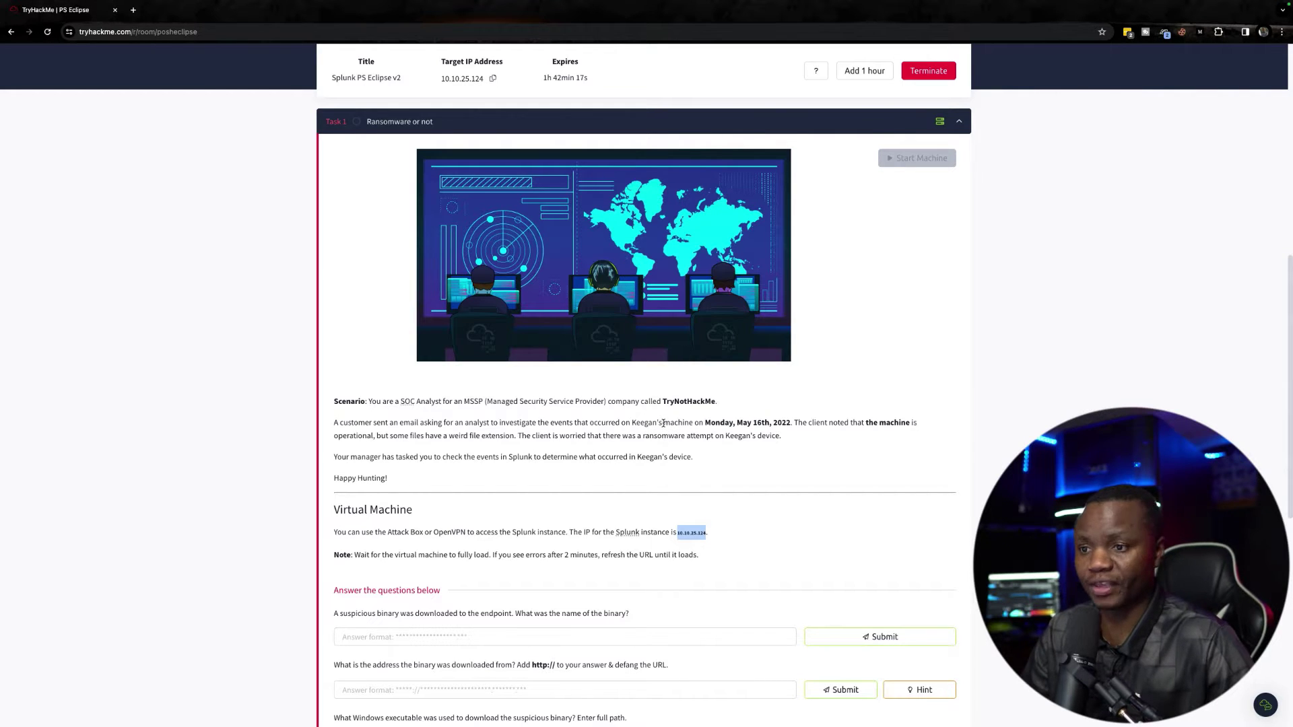
{"action": "left_click_drag", "start_coordinate": [663, 423], "coordinate": [626, 424]}
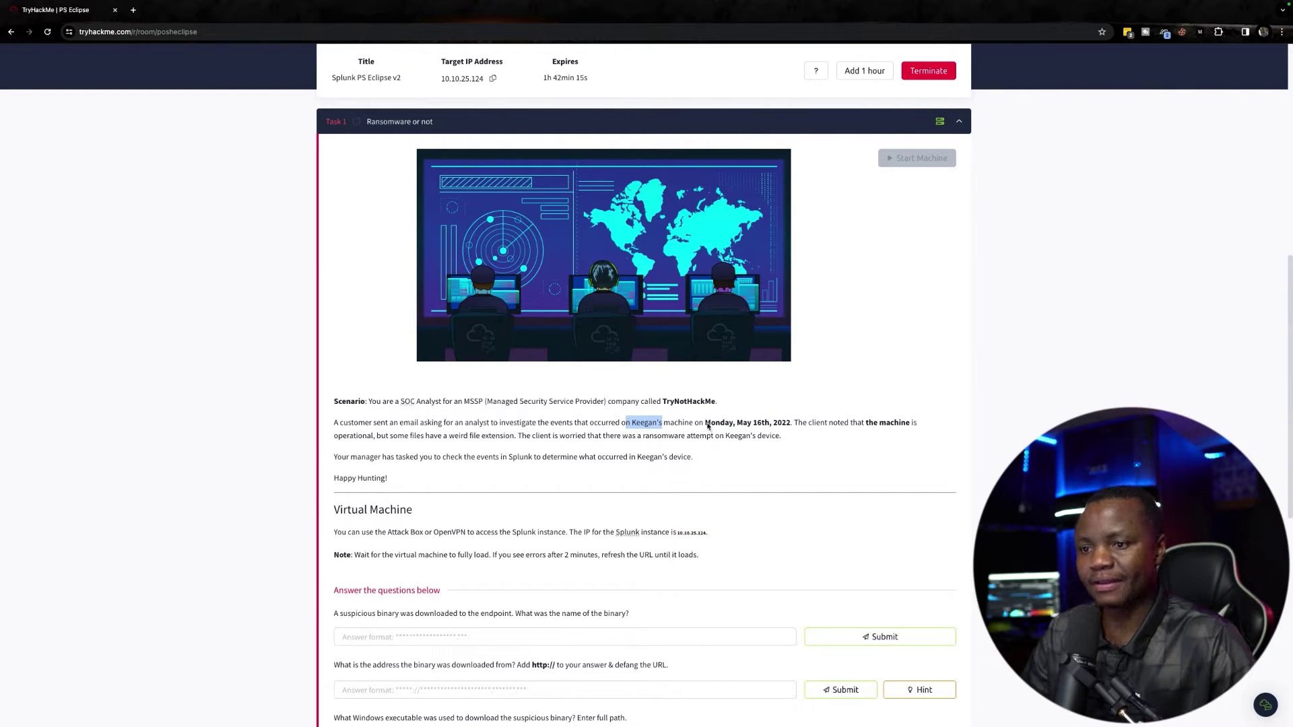
{"action": "left_click_drag", "start_coordinate": [705, 423], "coordinate": [785, 425]}
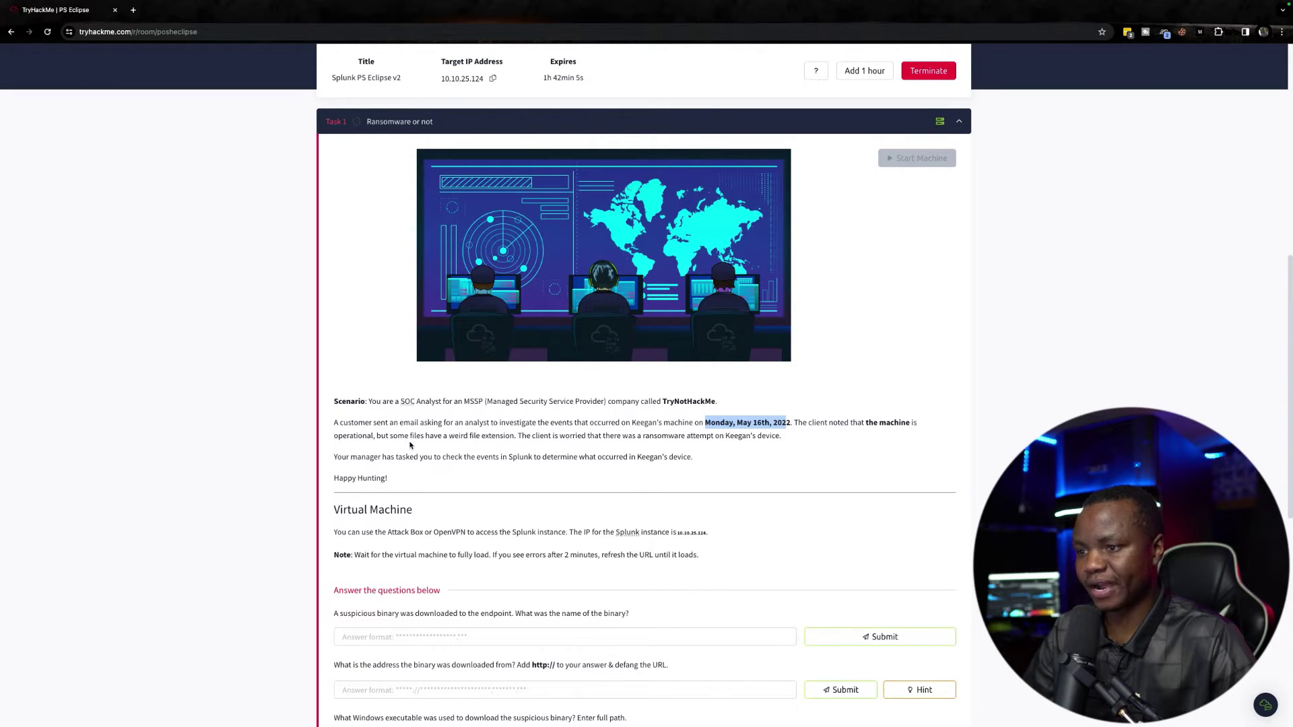
{"action": "left_click_drag", "start_coordinate": [514, 436], "coordinate": [406, 436]}
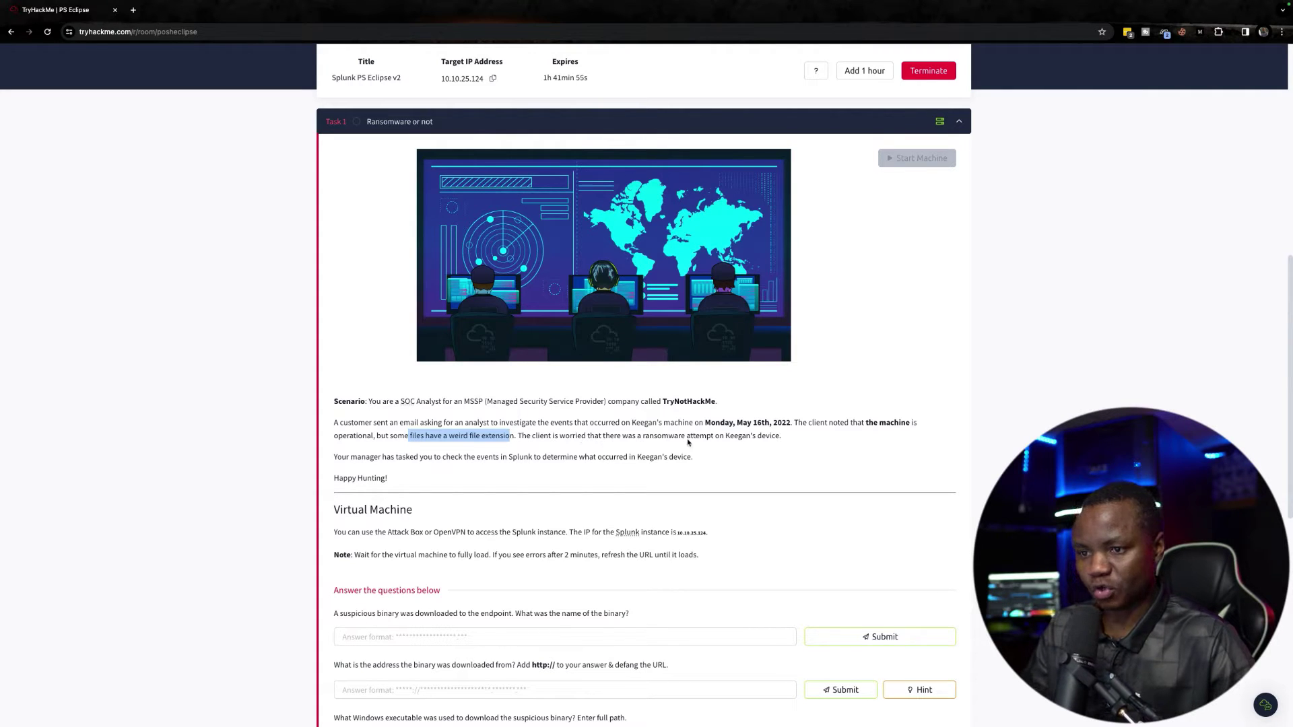
{"action": "left_click_drag", "start_coordinate": [751, 436], "coordinate": [725, 435]}
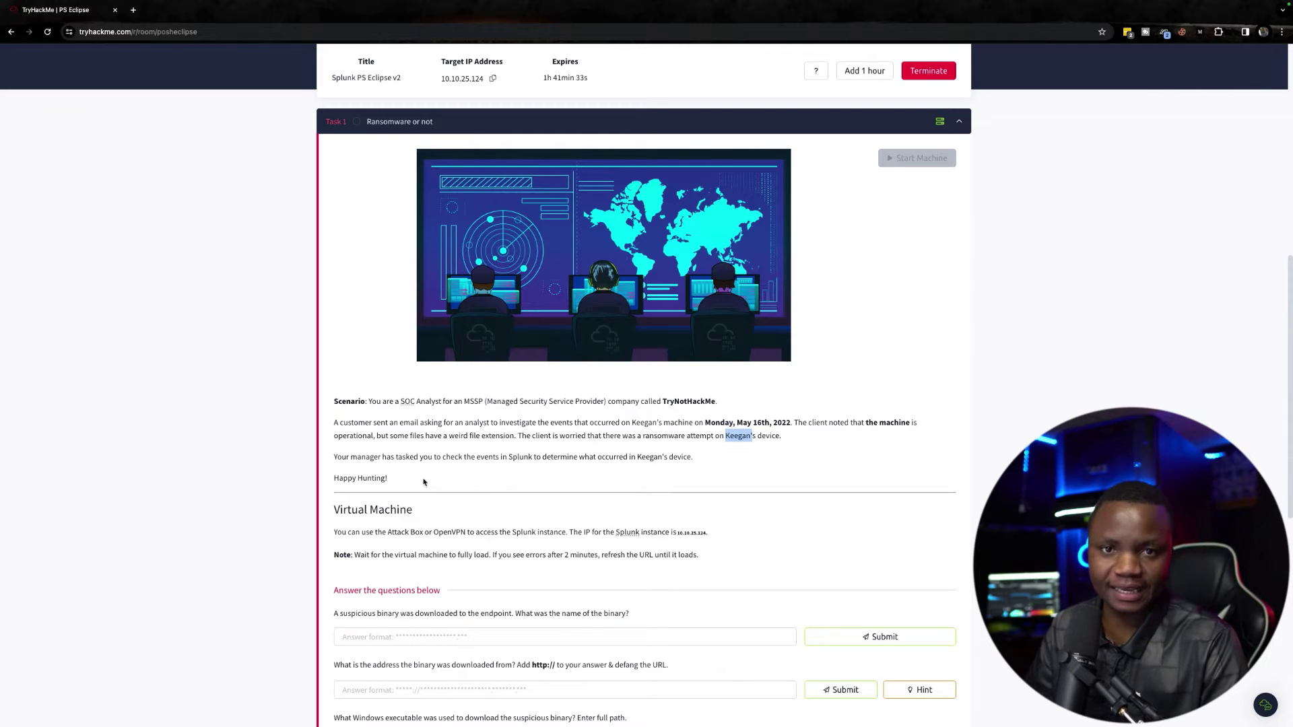
{"action": "scroll", "coordinate": [447, 501], "scroll_direction": "down", "scroll_amount": 1}
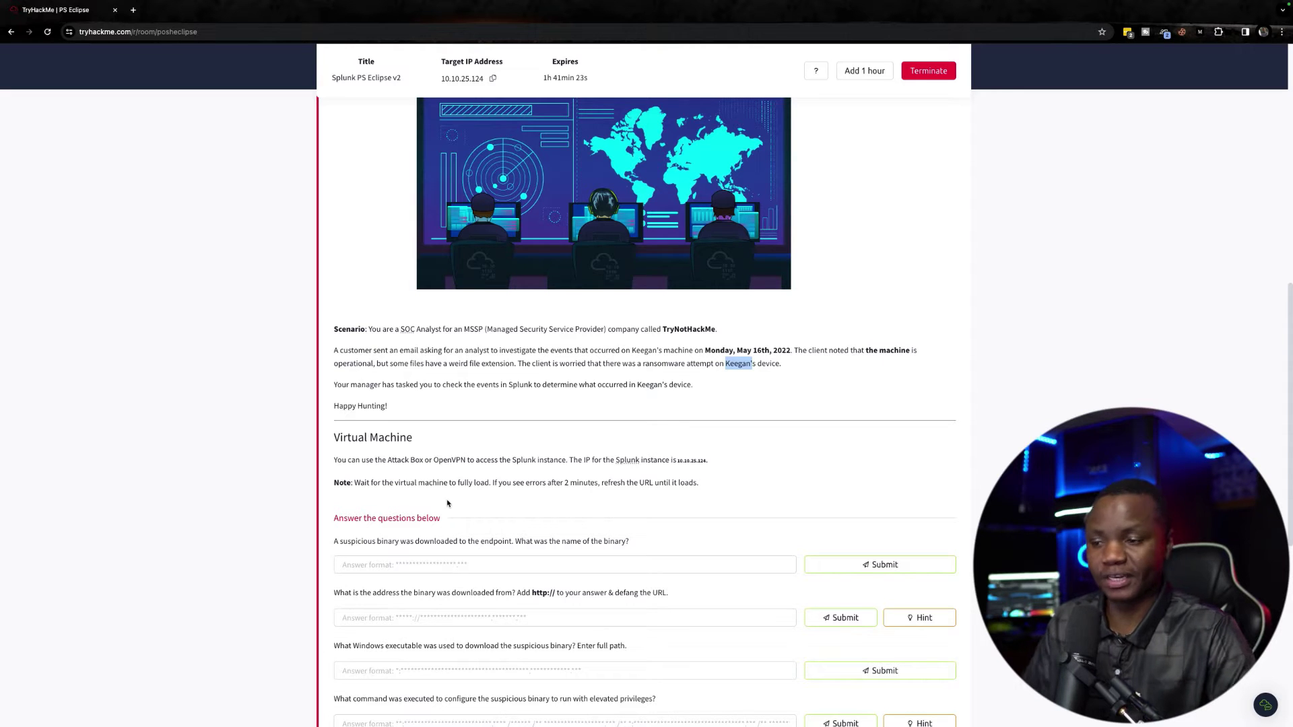
{"action": "scroll", "coordinate": [386, 478], "scroll_direction": "down", "scroll_amount": 2}
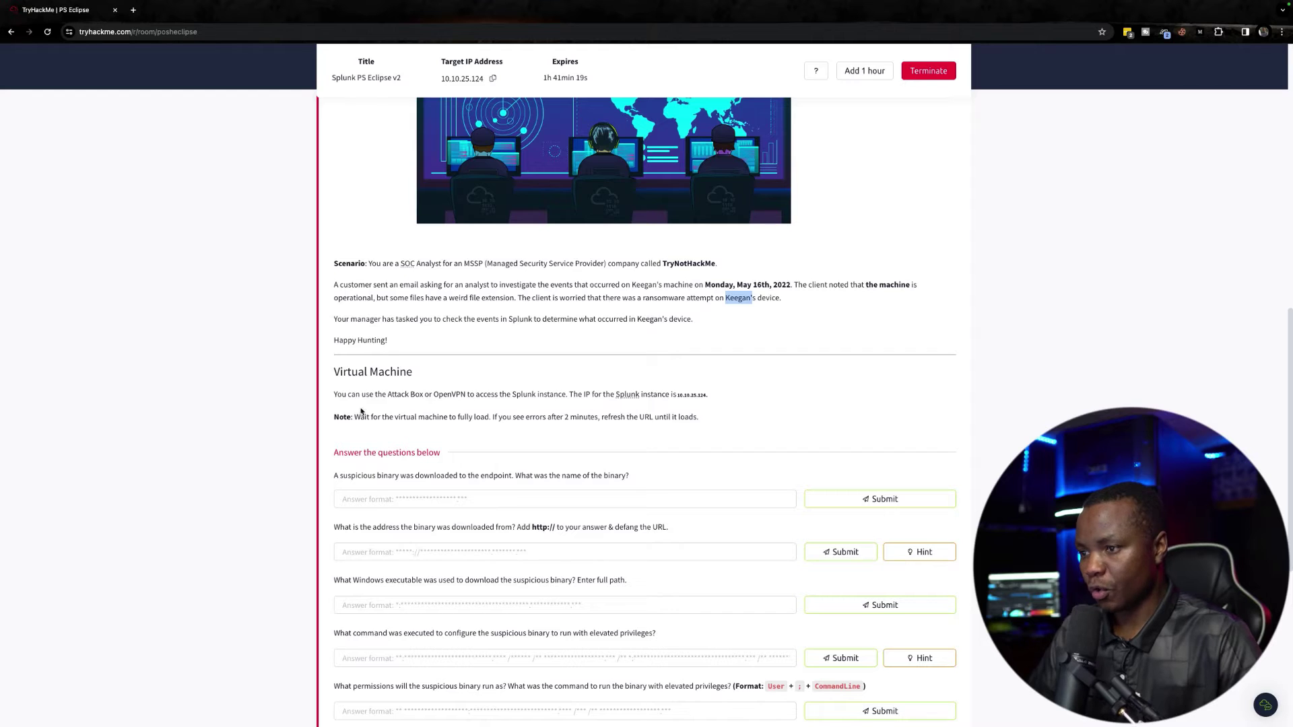
{"action": "left_click_drag", "start_coordinate": [342, 395], "coordinate": [508, 398]}
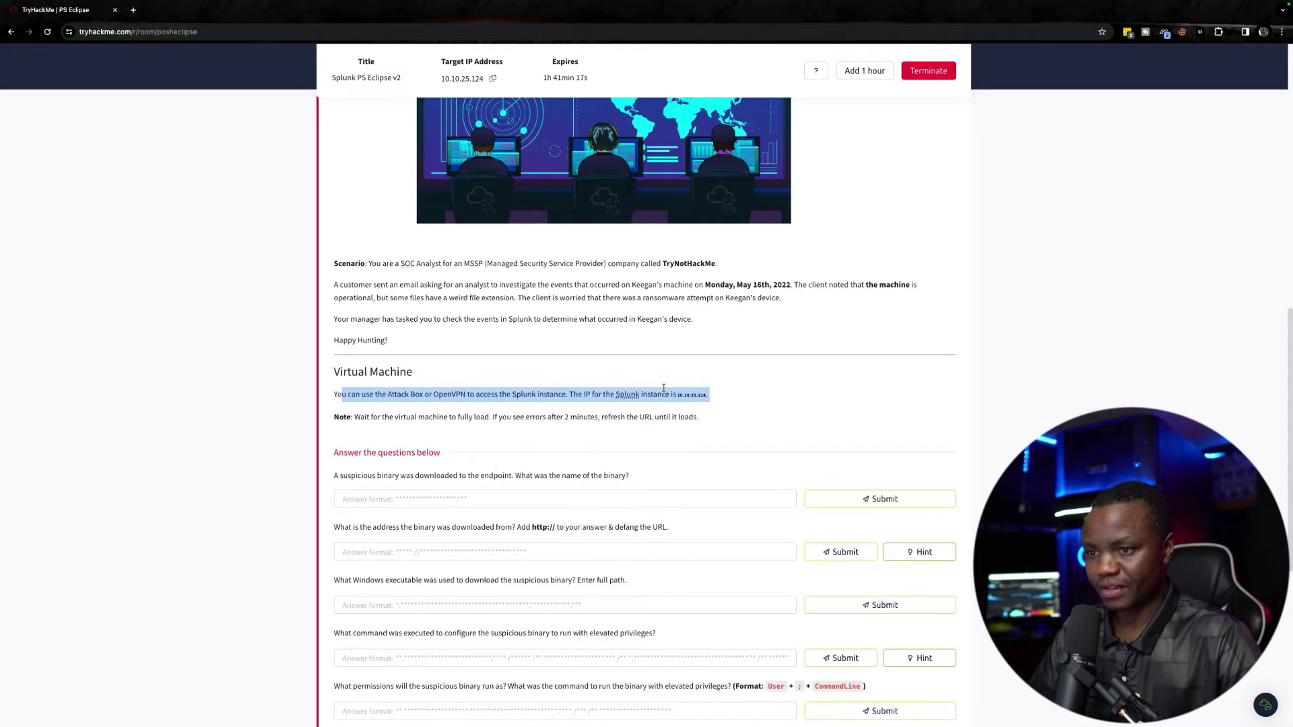
{"action": "left_click", "coordinate": [610, 387]}
- Copy the target machine's IP address and open 10.10.25.124 in Firefox on the Kali machine
{"action": "scroll", "coordinate": [571, 396], "scroll_direction": "up", "scroll_amount": 5}
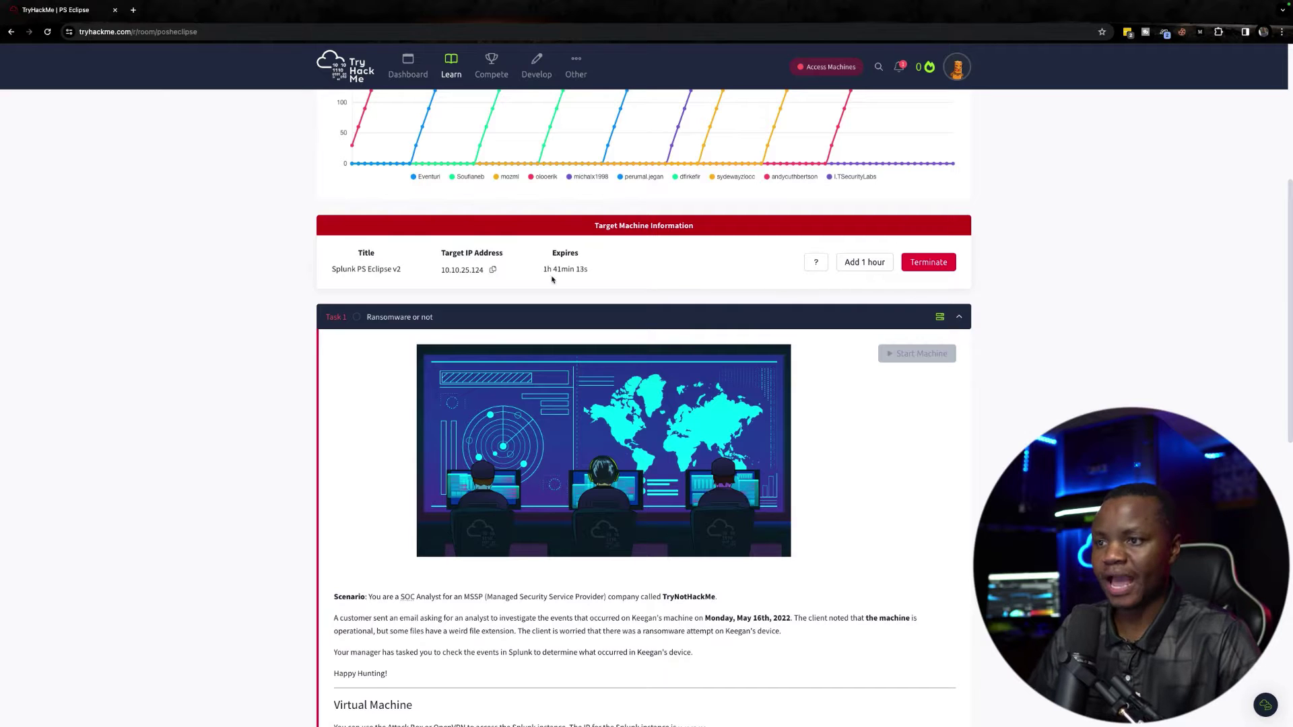
{"action": "left_click", "coordinate": [493, 271]}
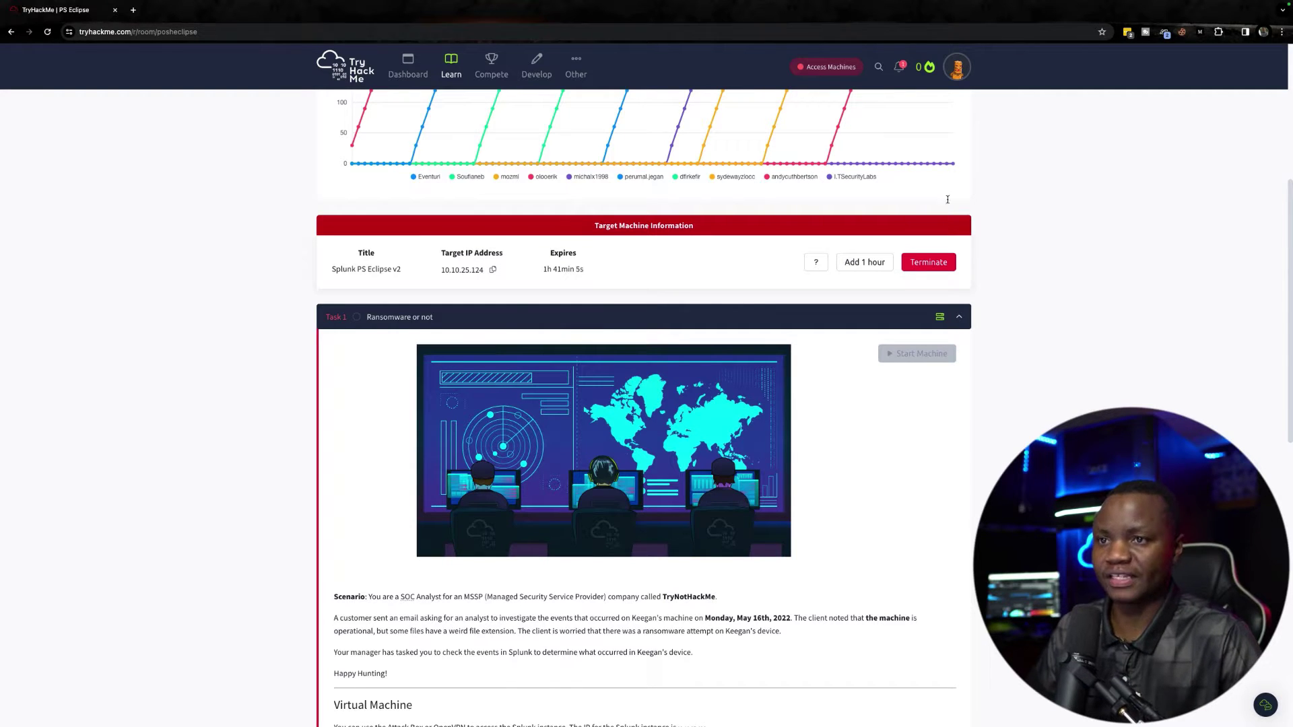
{"action": "key", "text": "ctrl+Right"}
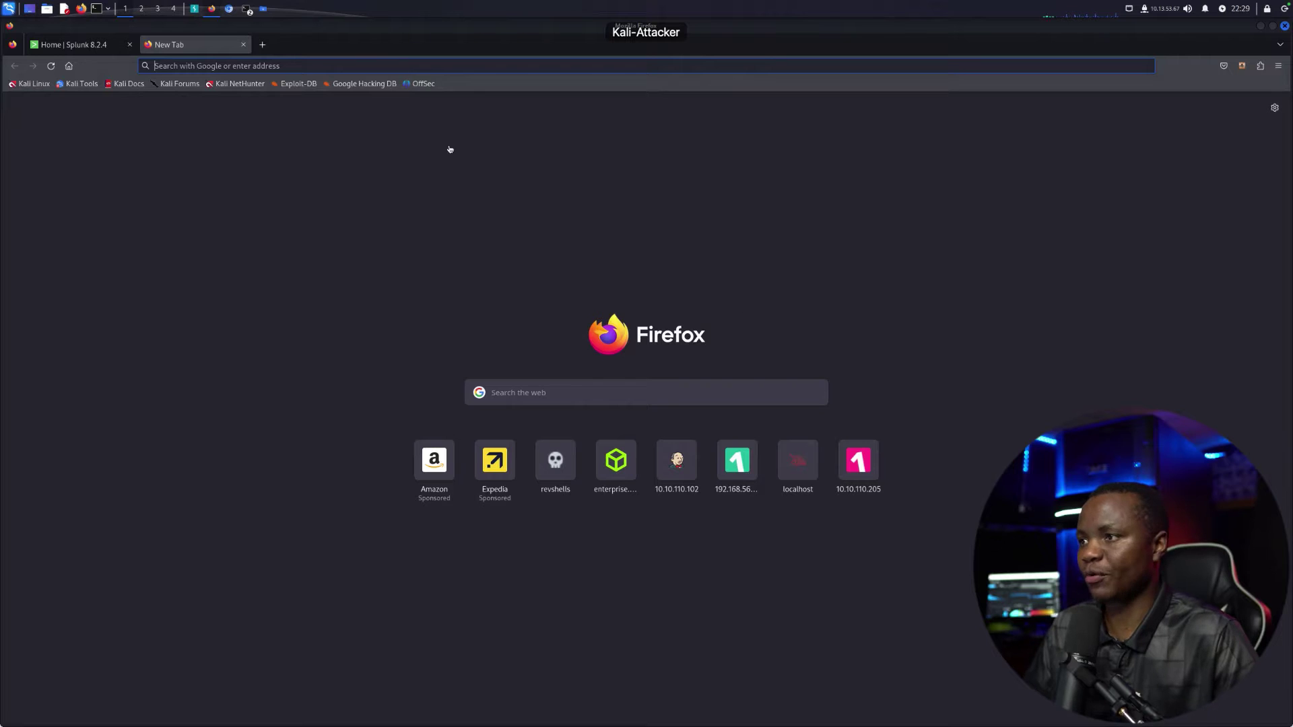
{"action": "left_click", "coordinate": [186, 67]}
{"action": "key", "text": "ctrl+v"}
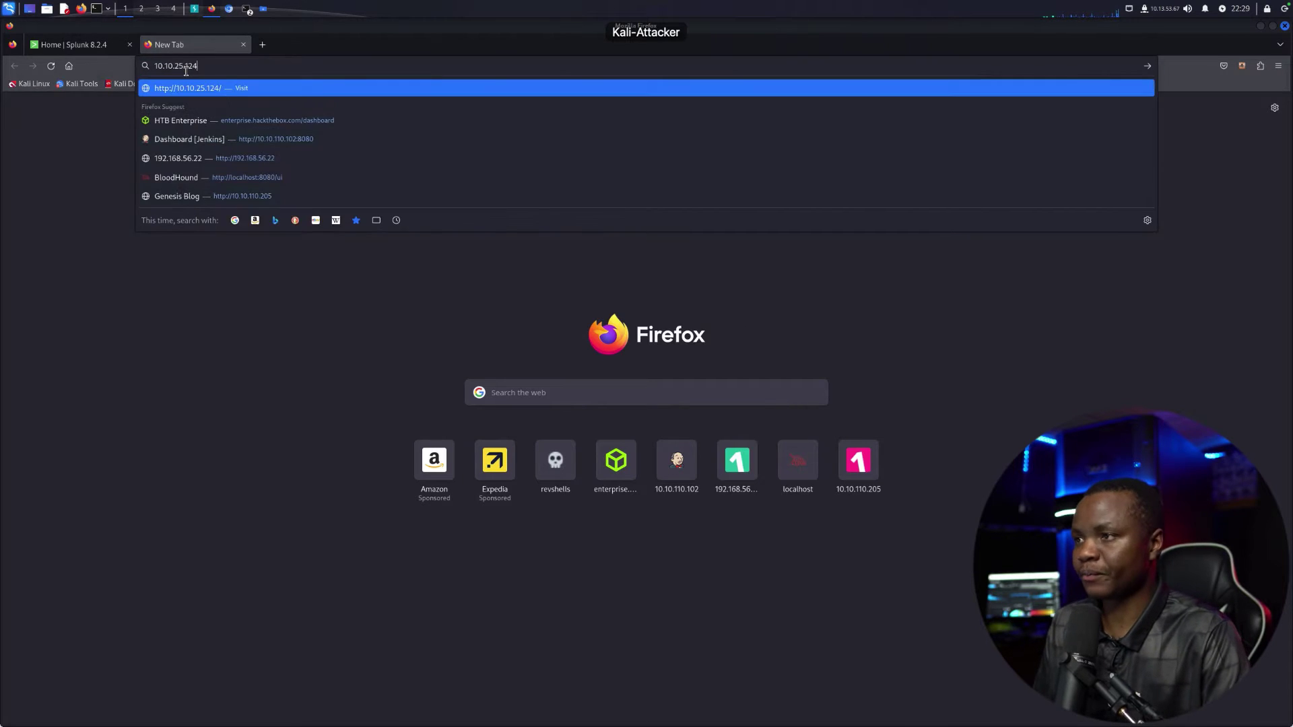
{"action": "left_click", "coordinate": [253, 85]}
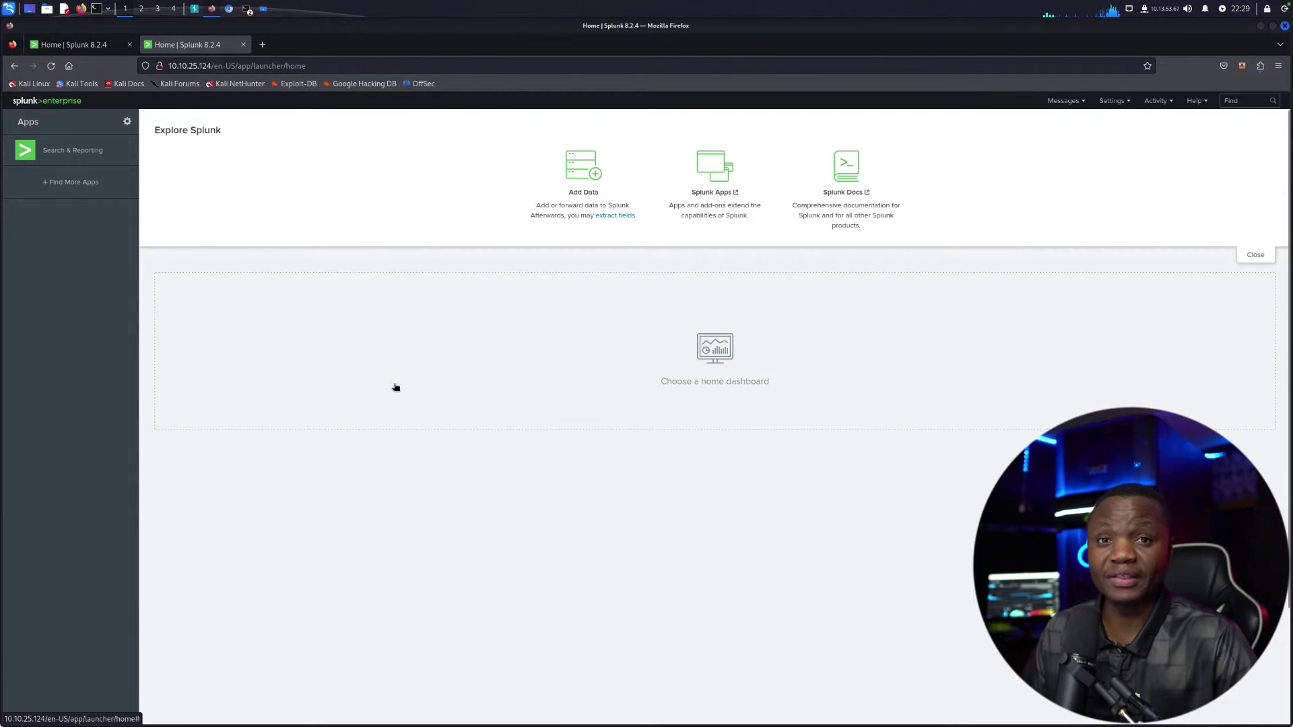
- Open Splunk's Search & Reporting app and search for all events (*) over All time
{"action": "left_click", "coordinate": [52, 152]}
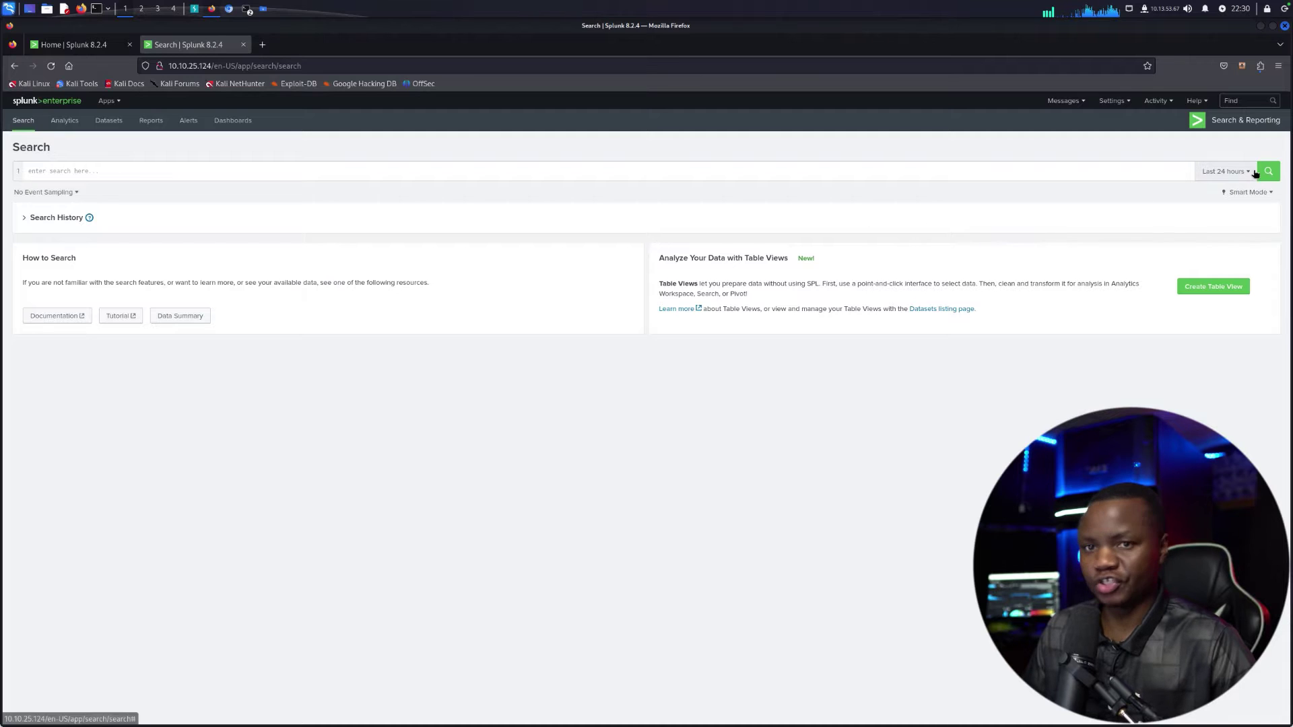
{"action": "left_click", "coordinate": [1224, 171]}
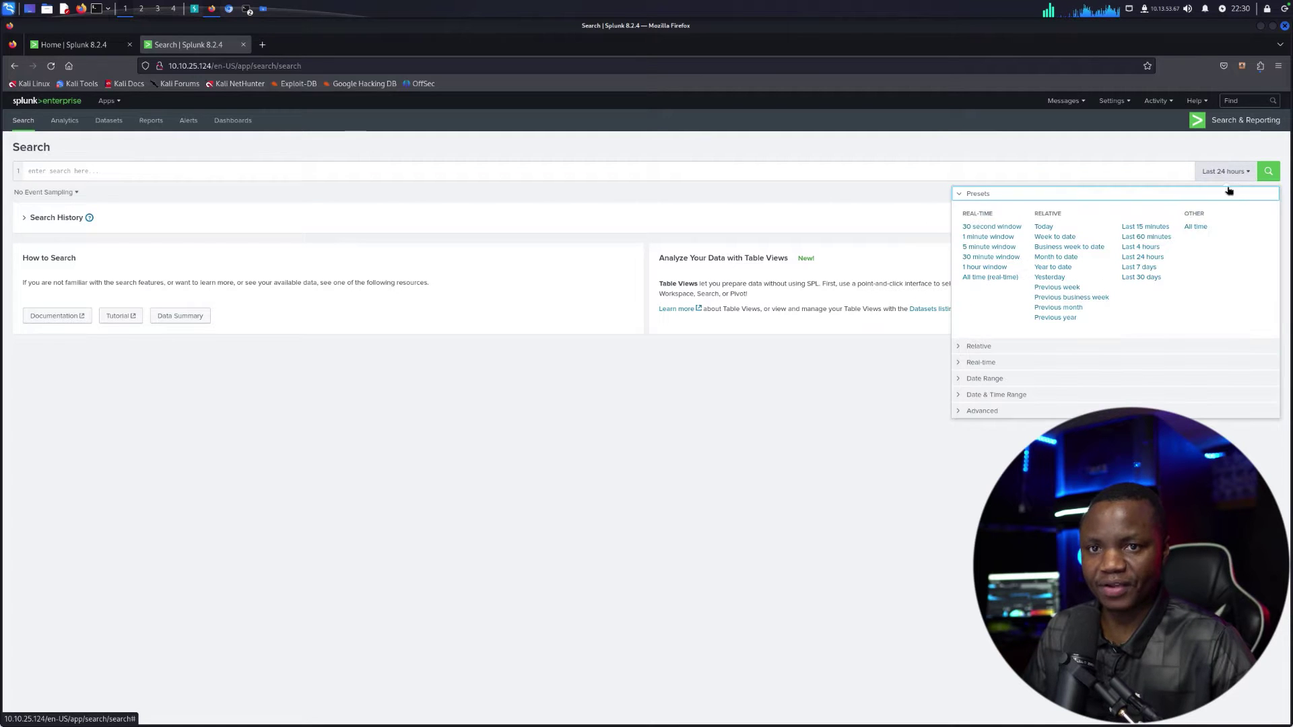
{"action": "left_click", "coordinate": [1196, 227]}
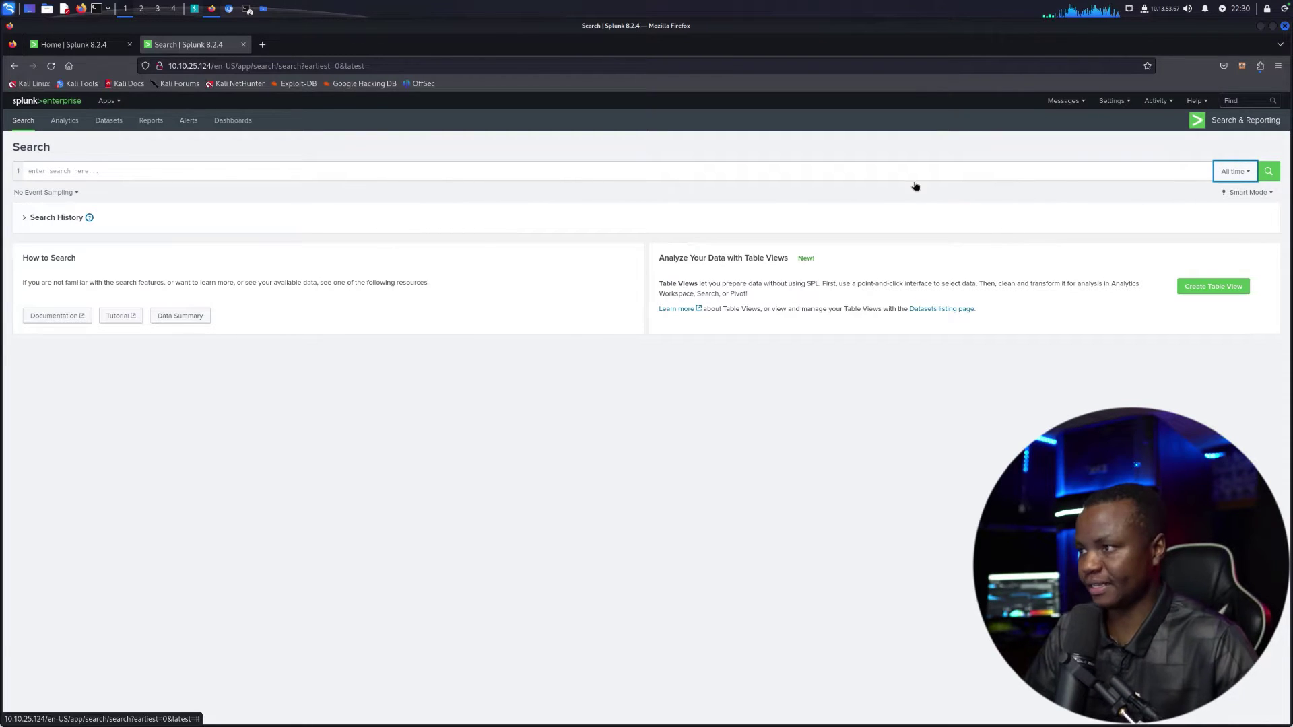
{"action": "left_click", "coordinate": [71, 174]}
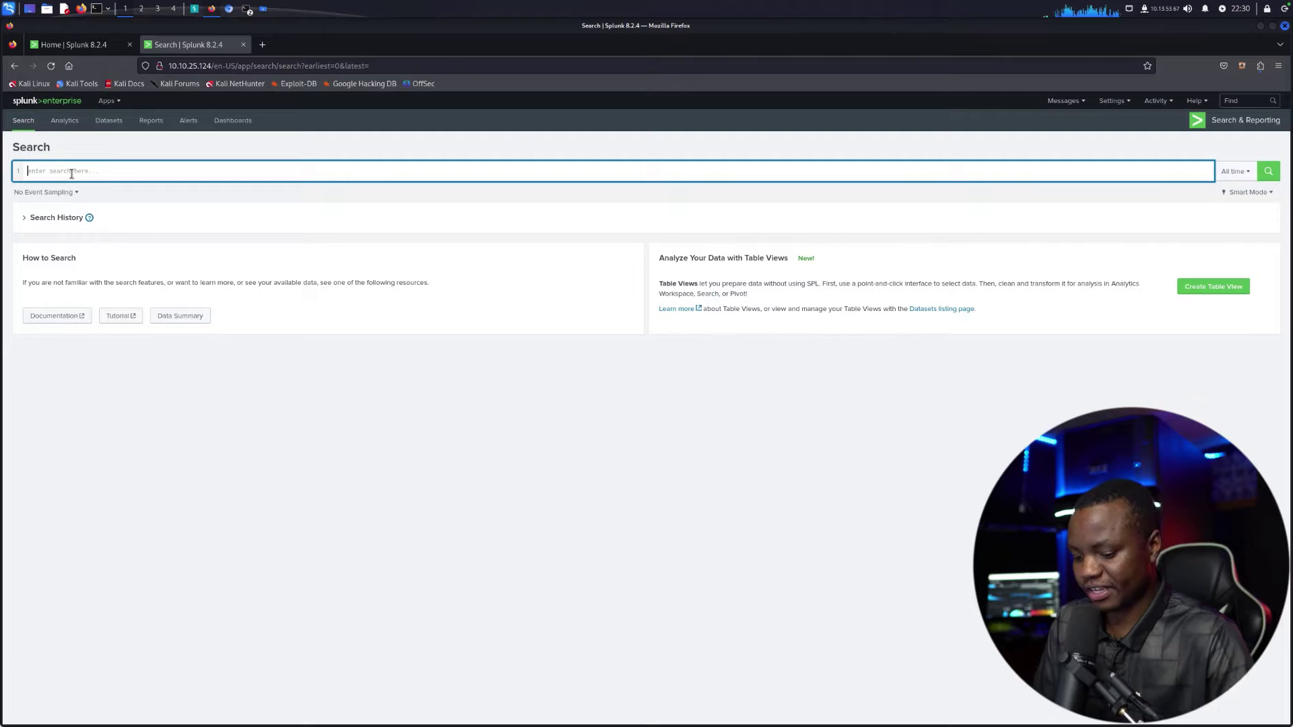
{"action": "type", "text": "*"}
{"action": "key", "text": "Return"}
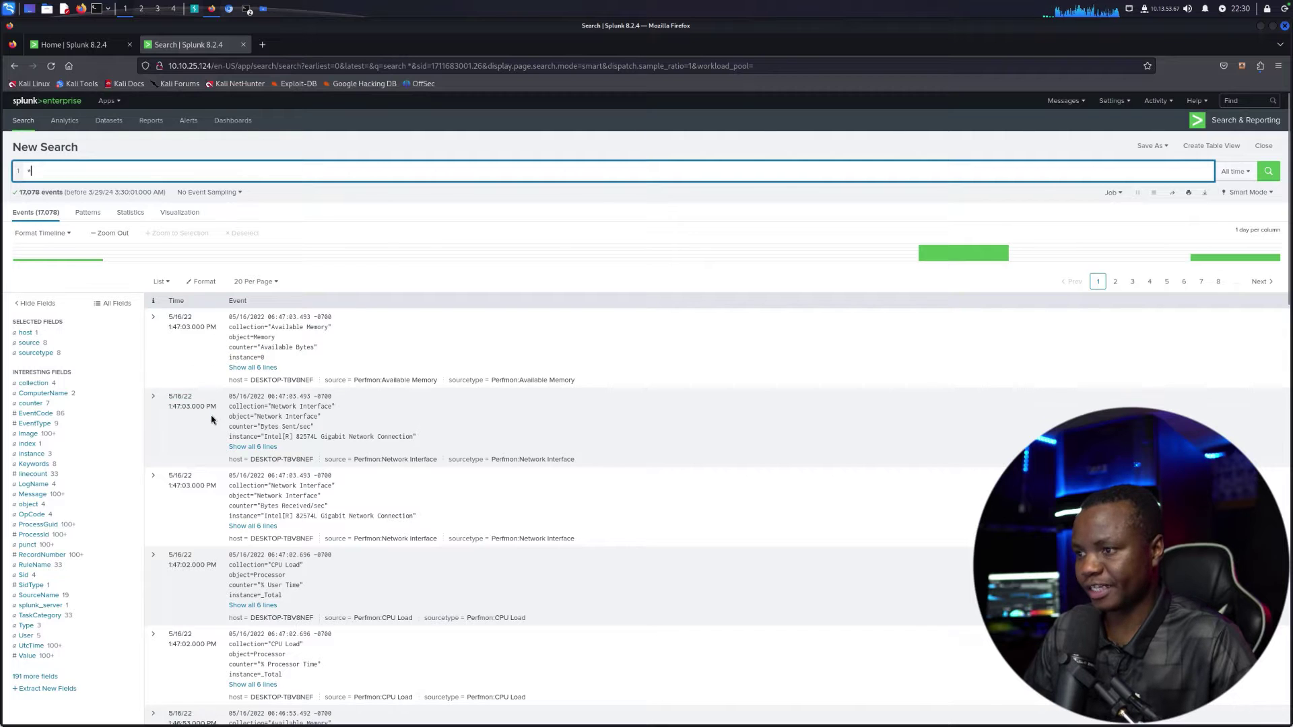
- Look through the returned events and inspect the field details of the second event, then collapse it
{"action": "scroll", "coordinate": [211, 419], "scroll_direction": "down", "scroll_amount": 3}
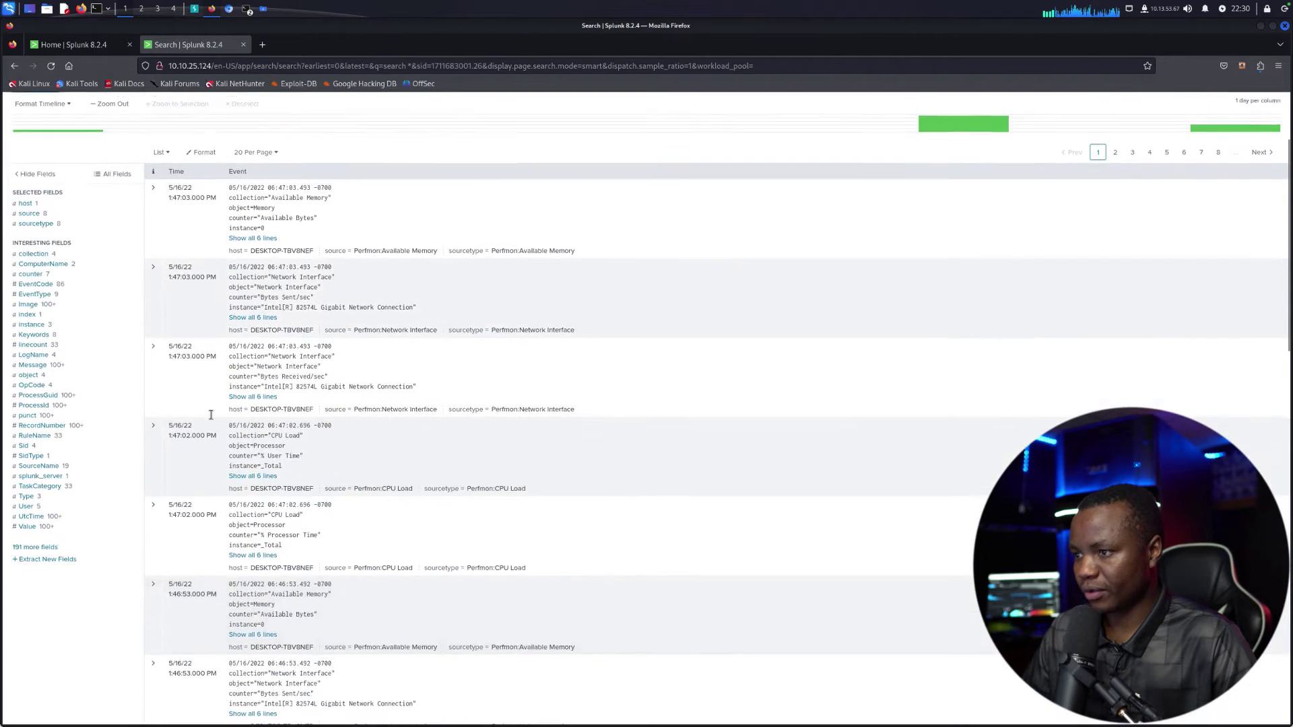
{"action": "scroll", "coordinate": [211, 414], "scroll_direction": "up", "scroll_amount": 3}
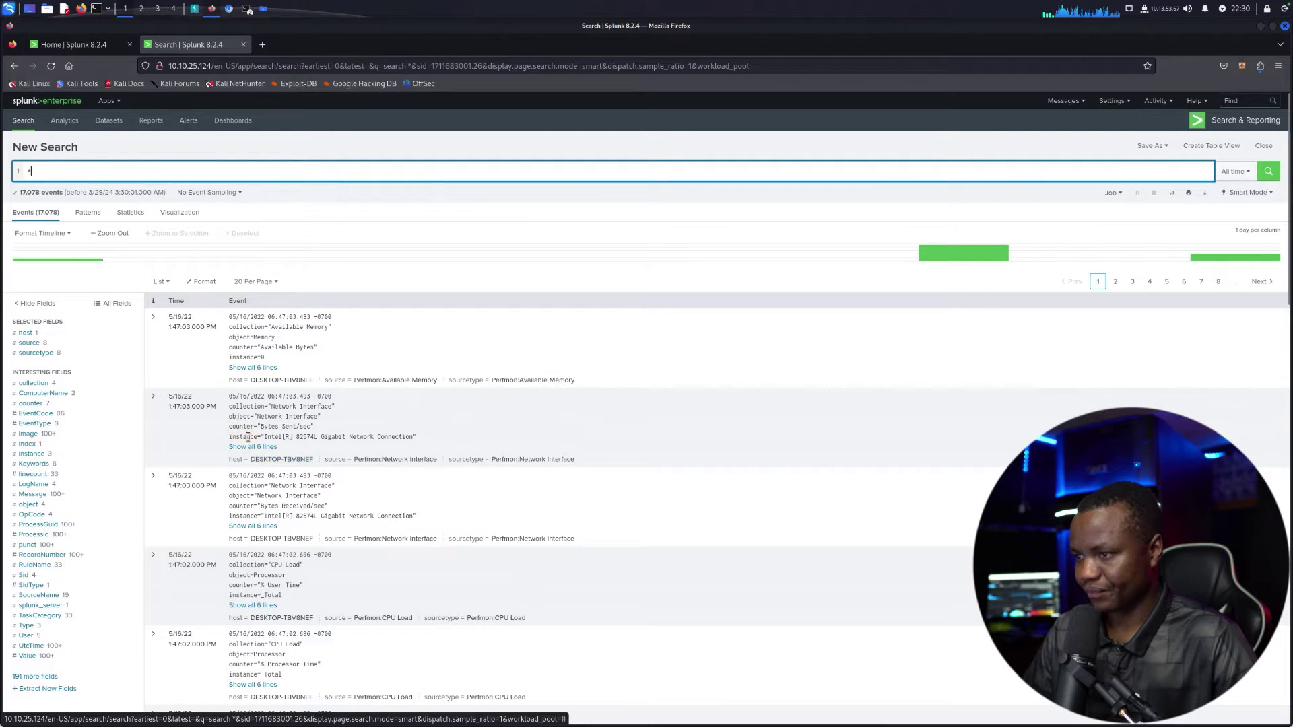
{"action": "left_click", "coordinate": [153, 396]}
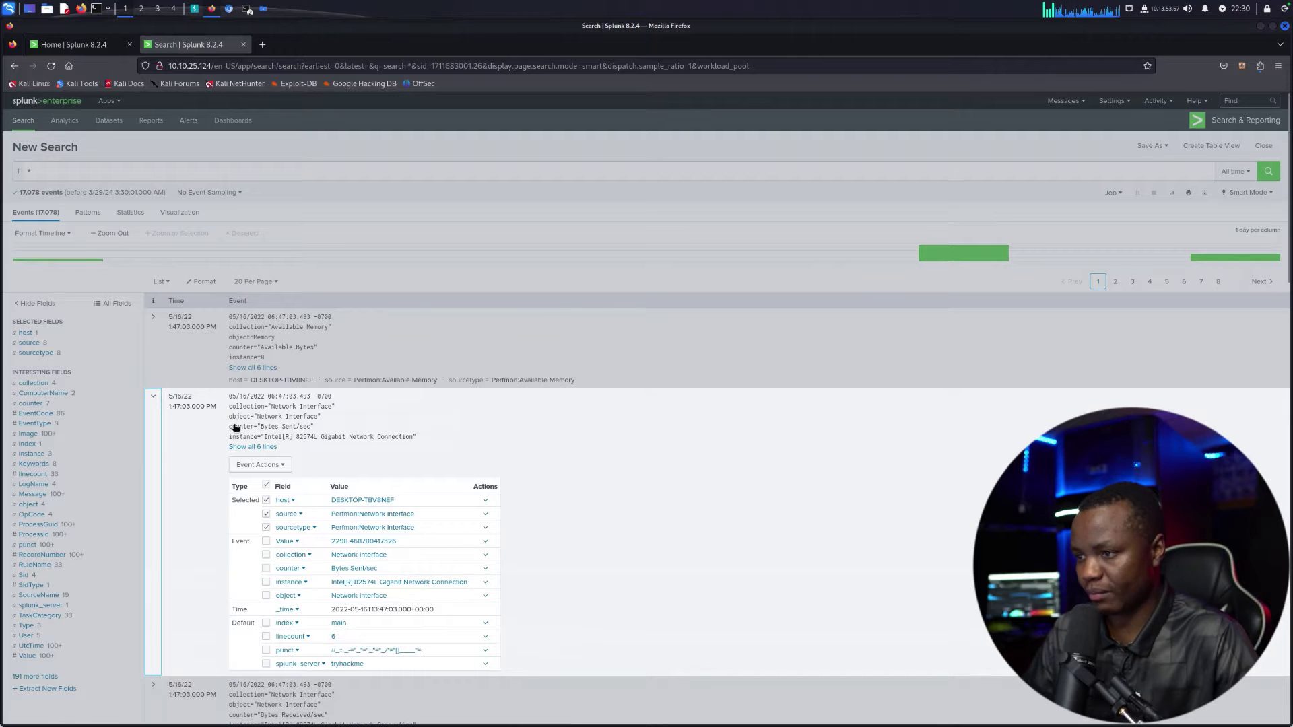
{"action": "left_click", "coordinate": [151, 399]}
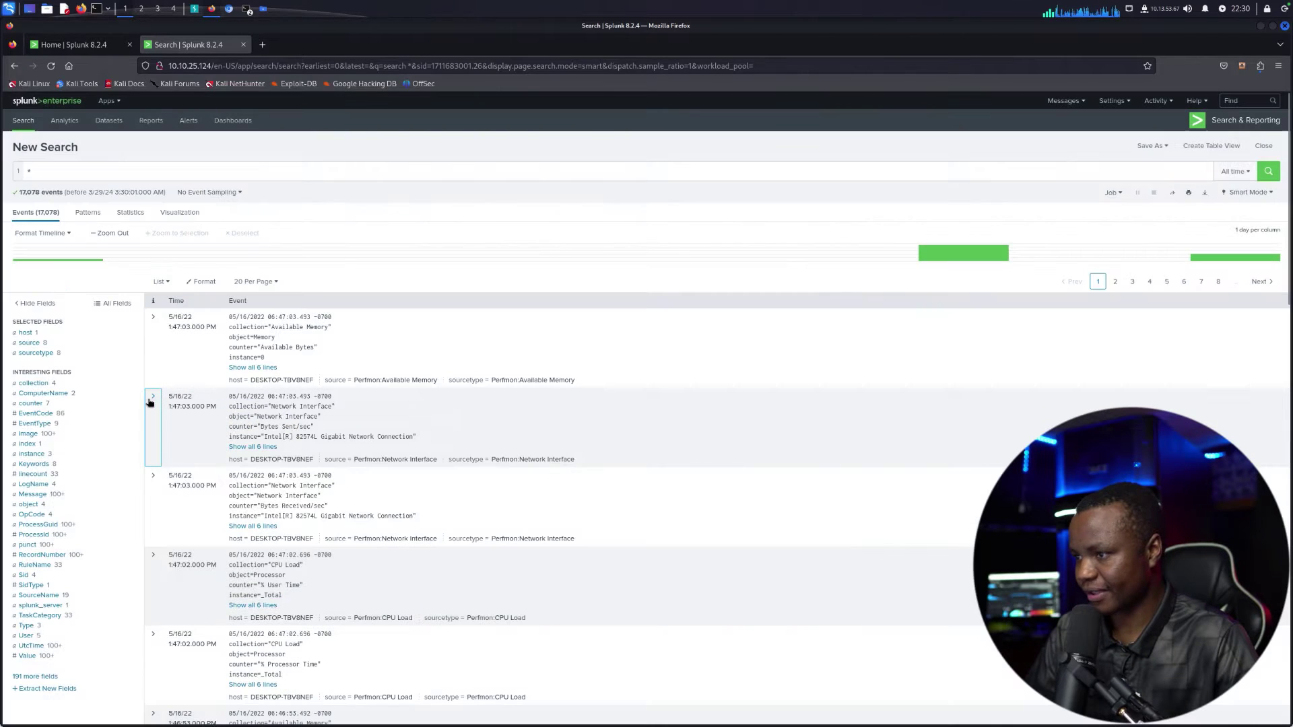
{"action": "scroll", "coordinate": [259, 432], "scroll_direction": "down", "scroll_amount": 5}
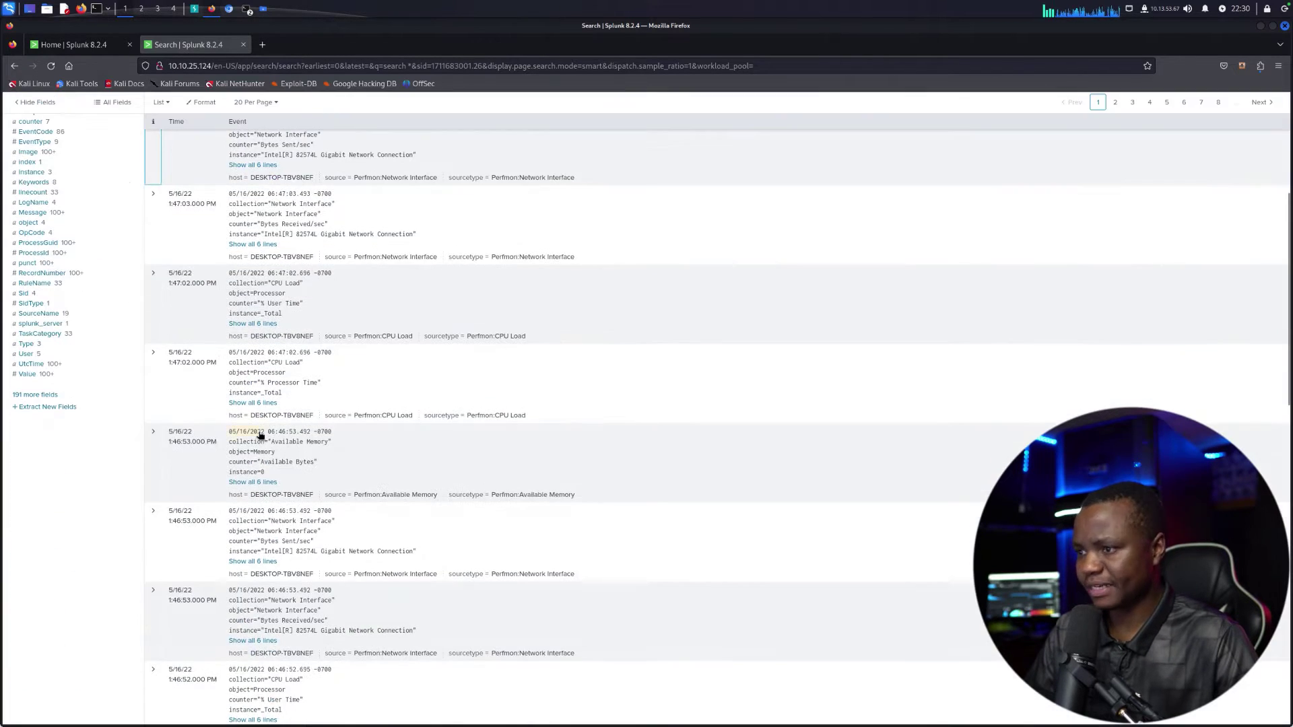
{"action": "scroll", "coordinate": [260, 434], "scroll_direction": "up", "scroll_amount": 5}
{"action": "scroll", "coordinate": [258, 432], "scroll_direction": "down", "scroll_amount": 1}
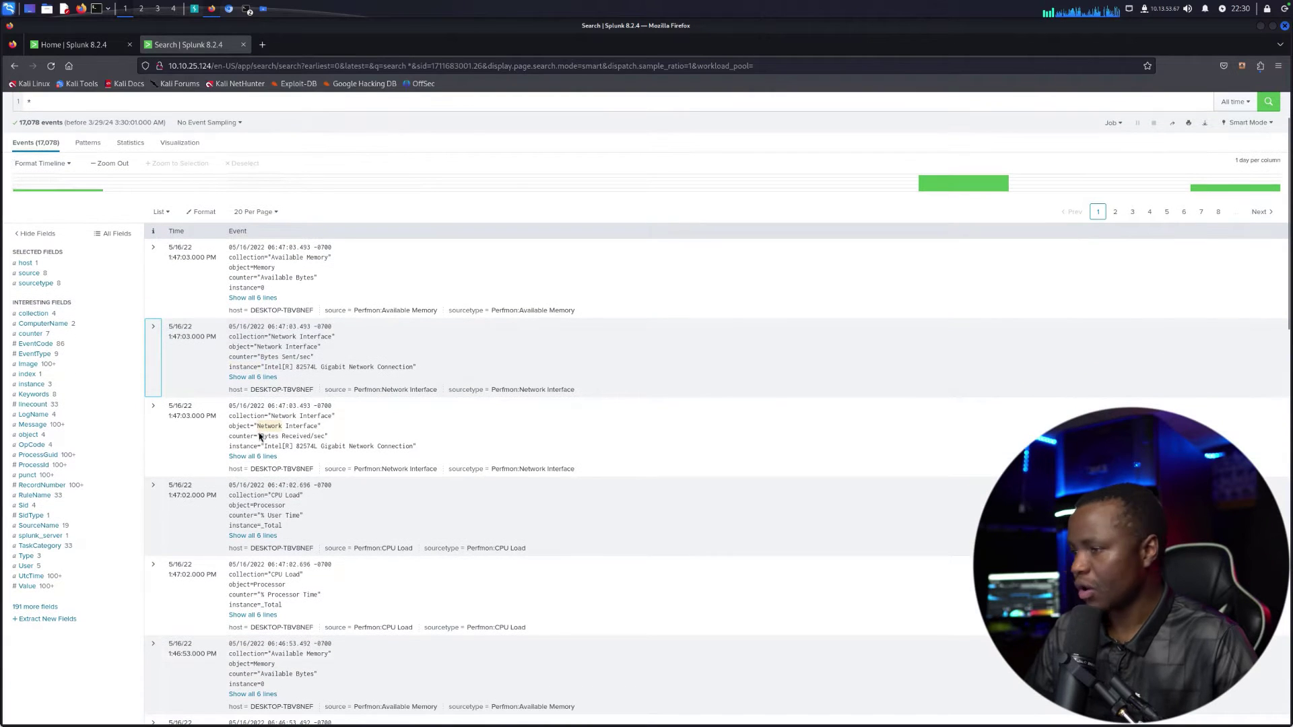
- Examine the value breakdowns of the ComputerName and EventCode fields
{"action": "left_click", "coordinate": [44, 325]}
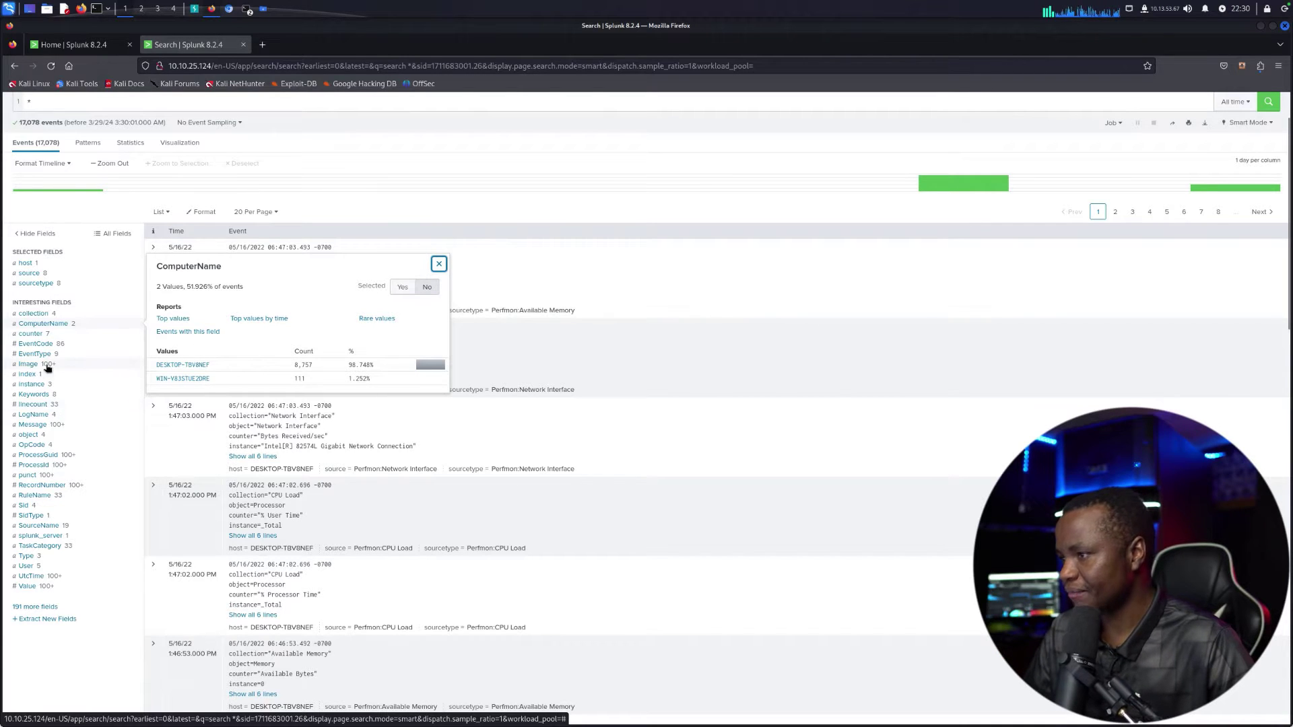
{"action": "left_click", "coordinate": [30, 354]}
{"action": "left_click", "coordinate": [35, 346]}
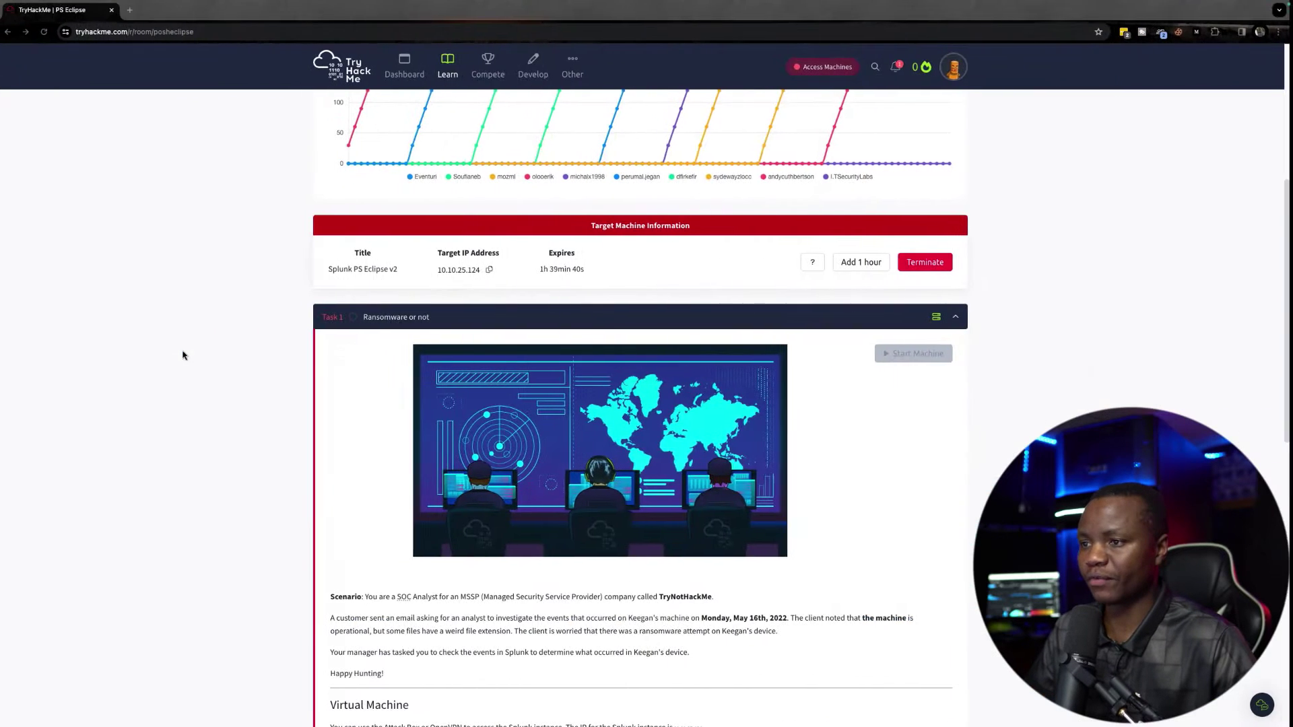
- Switch to the TryHackMe room and read the first question, asking for the suspicious binary's name
{"action": "scroll", "coordinate": [437, 405], "scroll_direction": "down", "scroll_amount": 5}
{"action": "scroll", "coordinate": [437, 404], "scroll_direction": "down", "scroll_amount": 1}
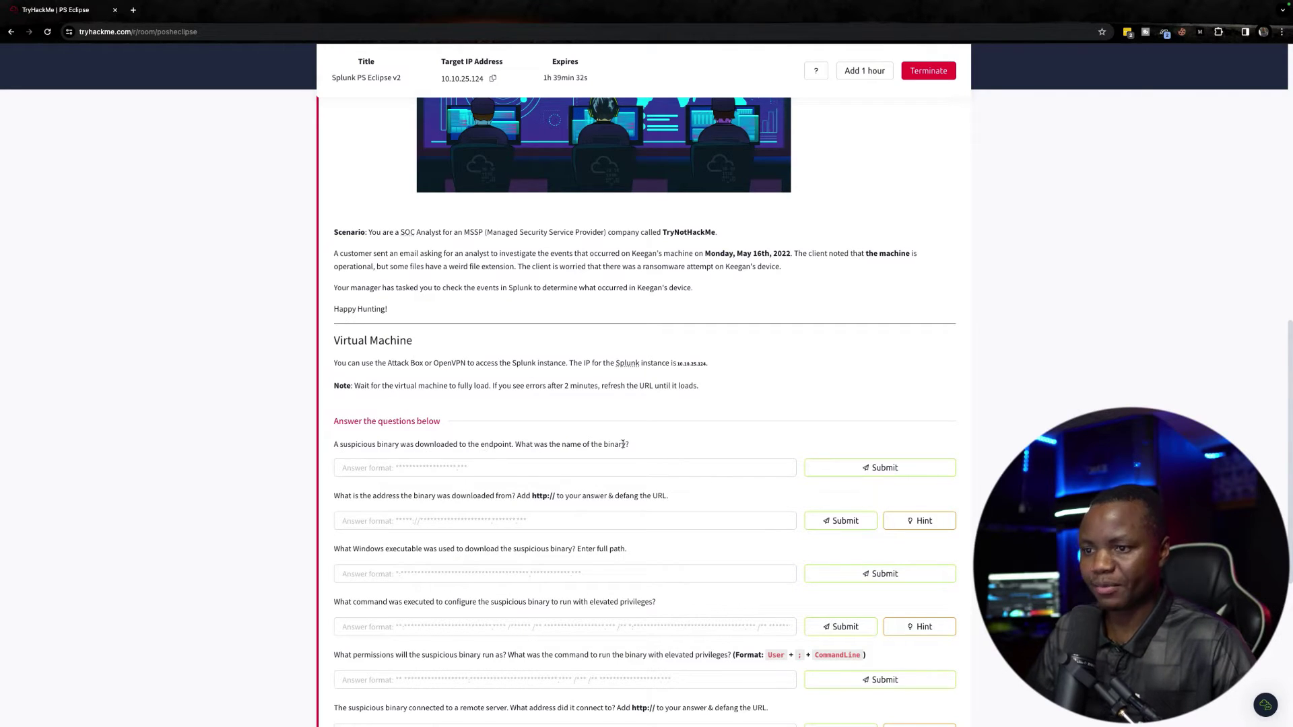
{"action": "left_click_drag", "start_coordinate": [623, 443], "coordinate": [335, 444]}
{"action": "left_click", "coordinate": [367, 466]}
{"action": "scroll", "coordinate": [372, 467], "scroll_direction": "down", "scroll_amount": 1}
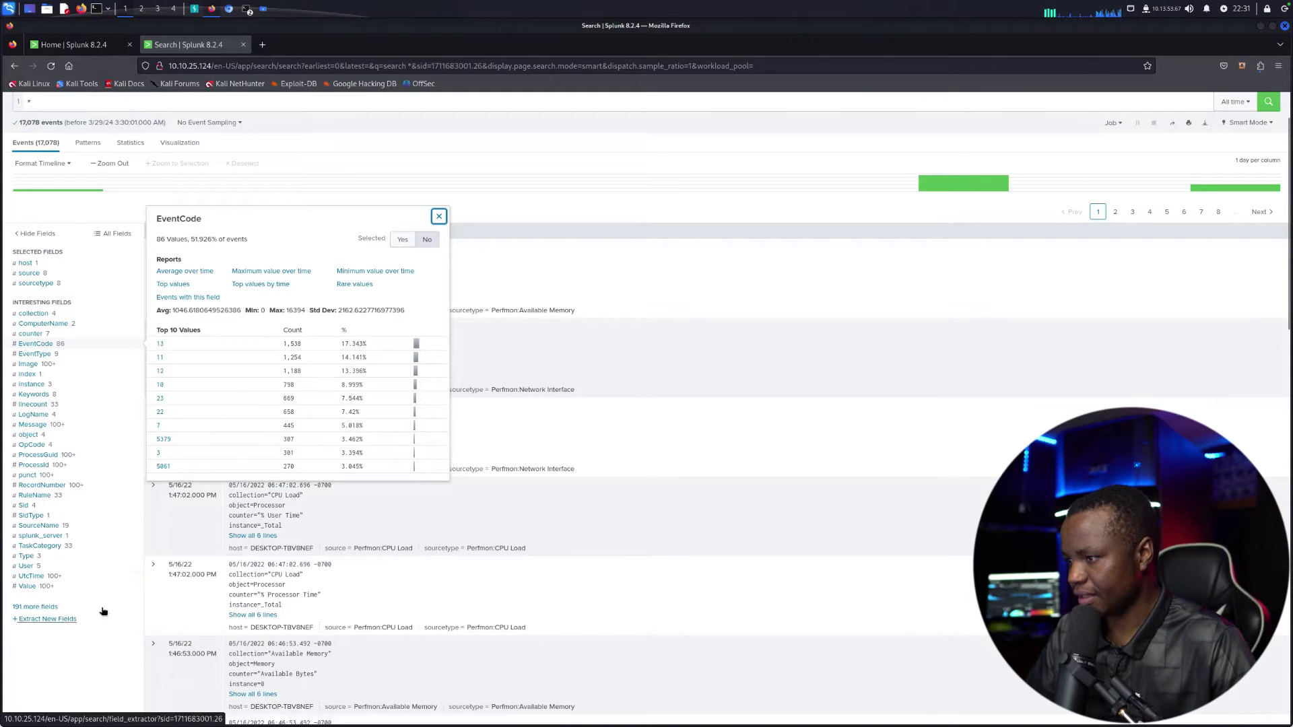
- Back in Splunk, filter the full field list by "image" and add Image, ImageLoaded, SourceImage and TargetImage to the selected fields
{"action": "left_click", "coordinate": [31, 608]}
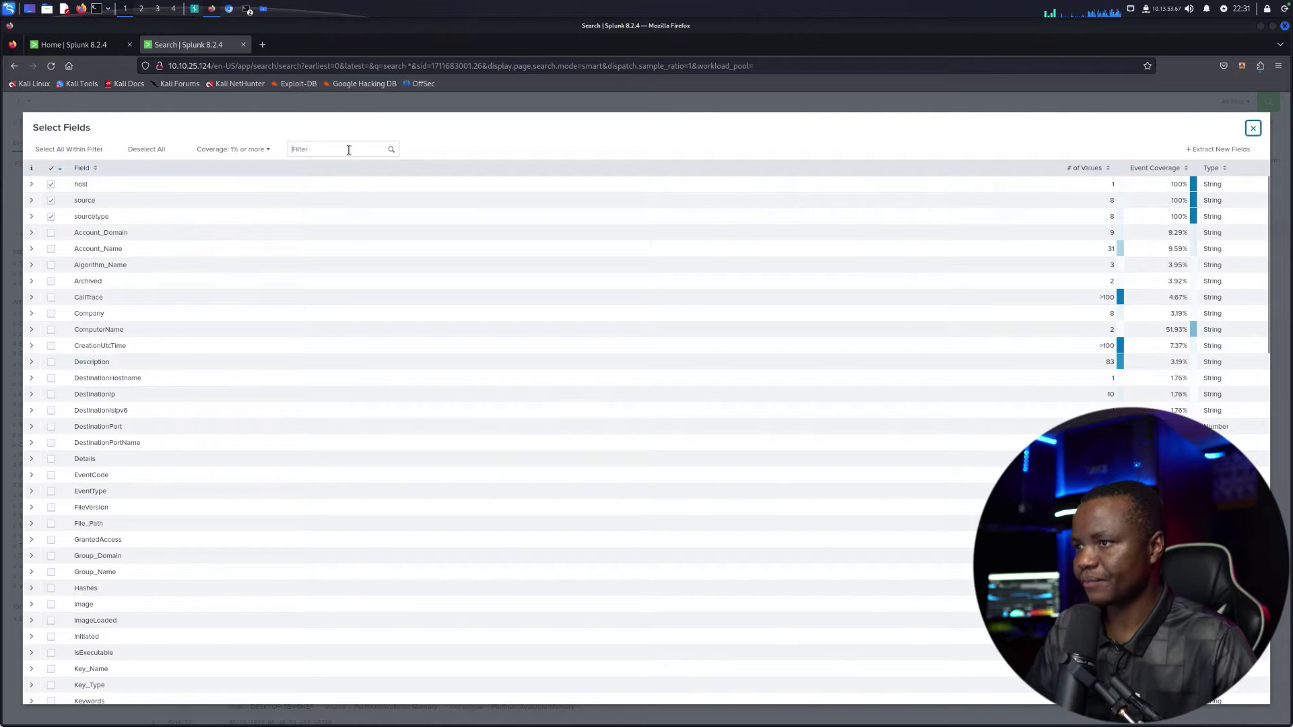
{"action": "left_click", "coordinate": [349, 150]}
{"action": "type", "text": "image"}
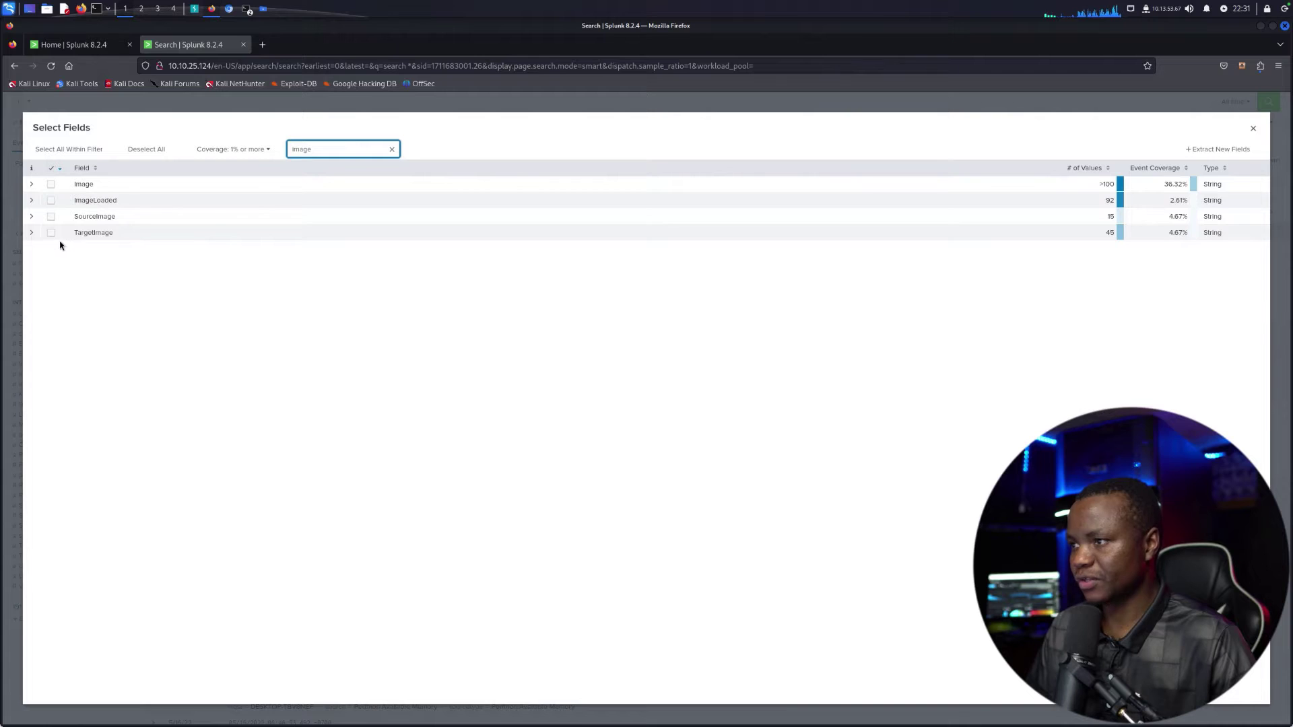
{"action": "left_click", "coordinate": [51, 183]}
{"action": "left_click", "coordinate": [52, 201]}
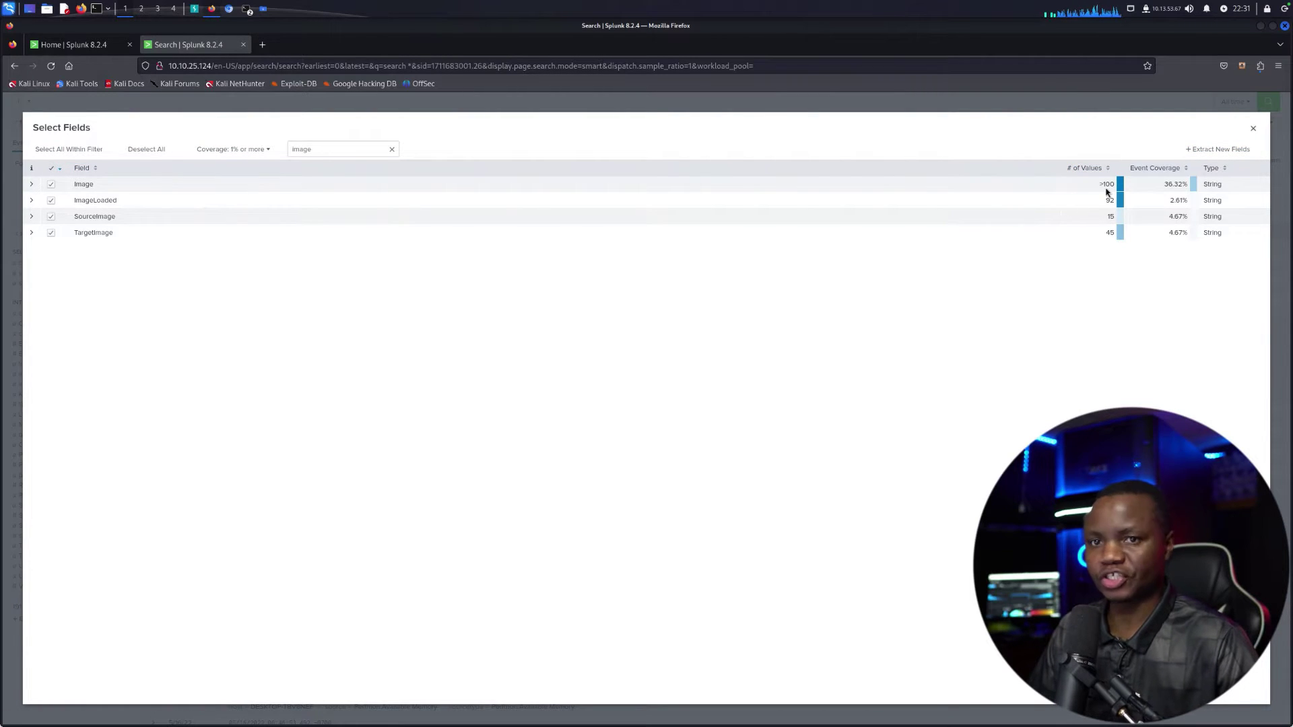
{"action": "left_click", "coordinate": [1253, 128]}
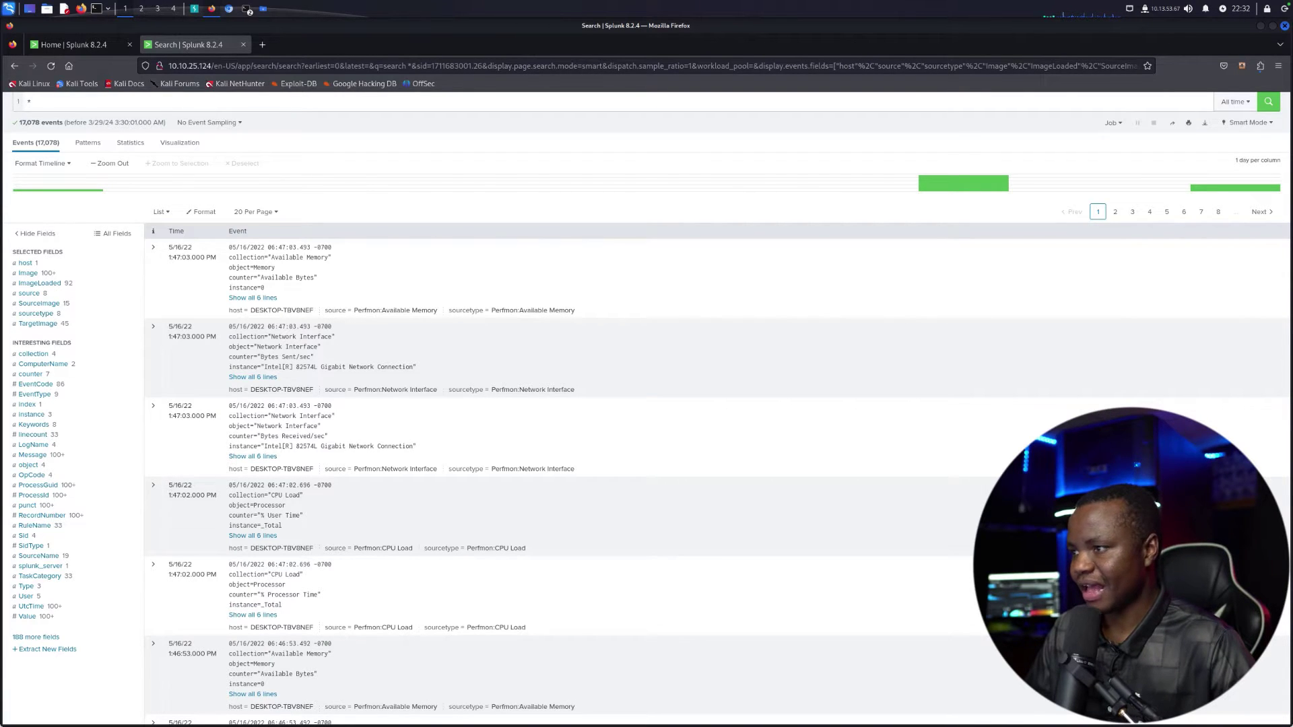
- Filter the events to the Image value C:\Windows\Temp\OUTSTANDING_GUTTER.exe and select the executable's file name in the query
{"action": "left_click", "coordinate": [28, 275]}
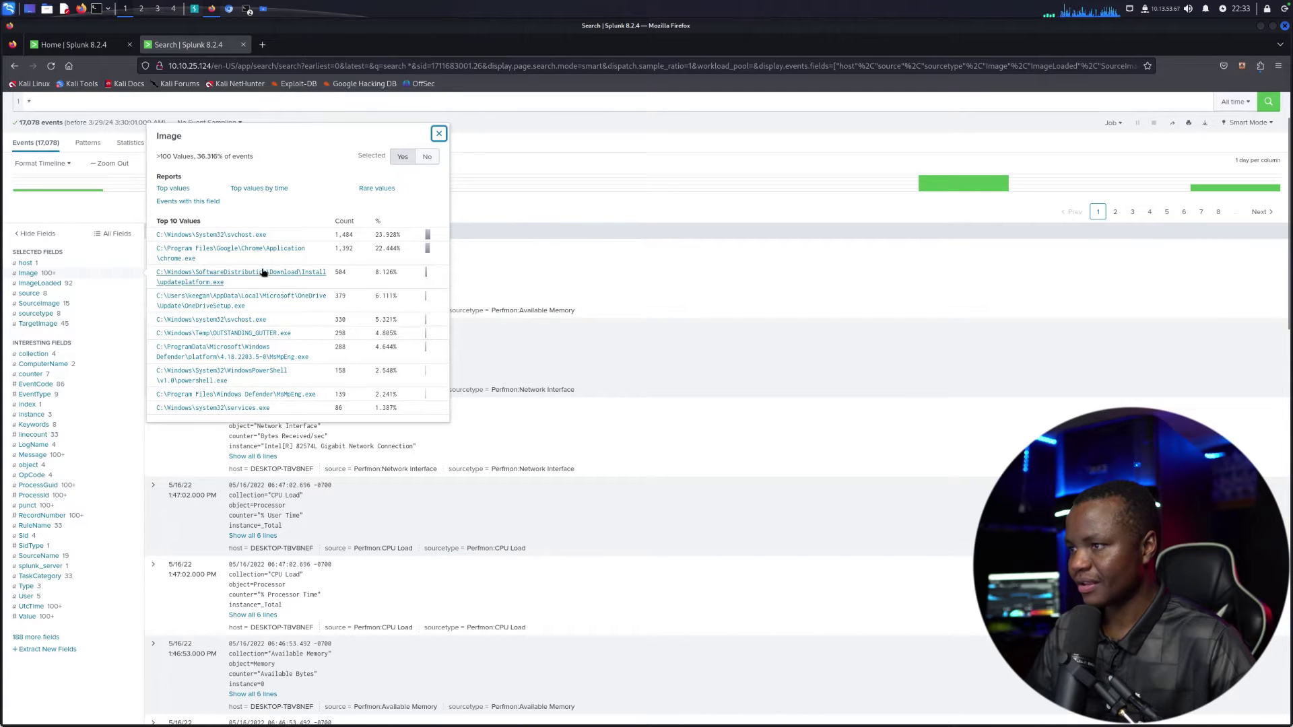
{"action": "left_click", "coordinate": [224, 335]}
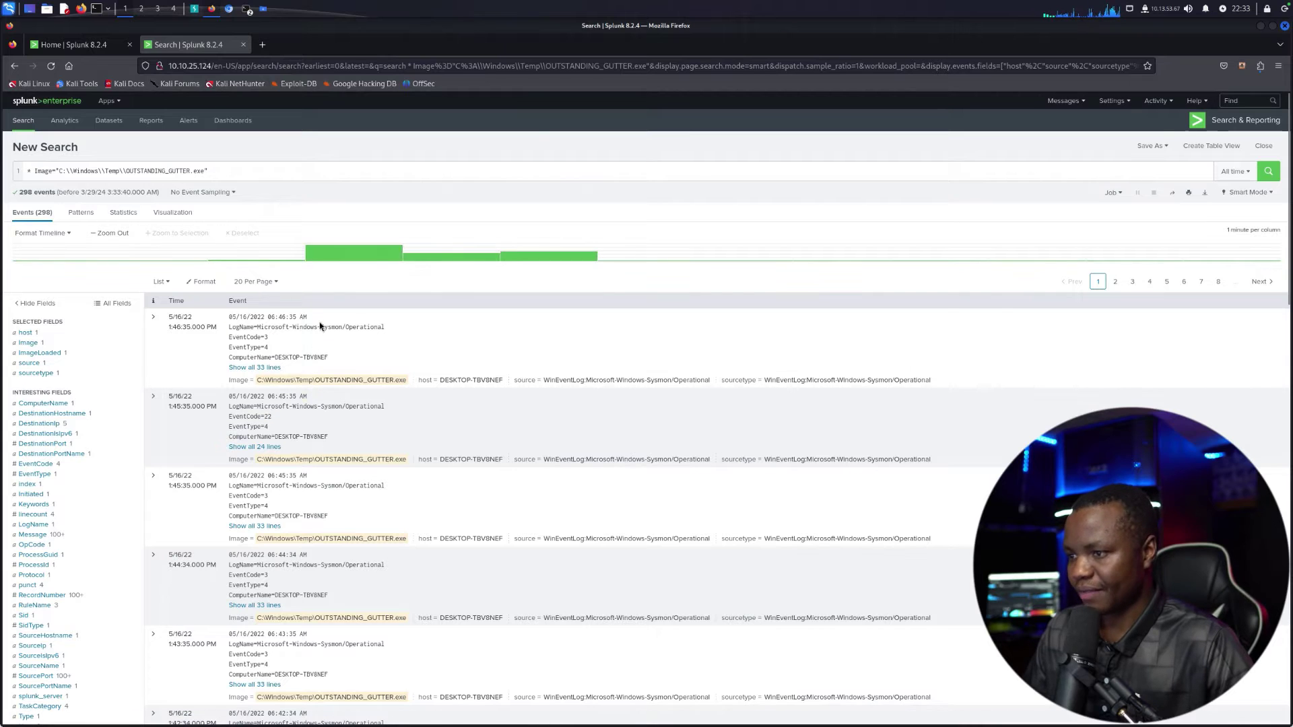
{"action": "left_click_drag", "start_coordinate": [205, 171], "coordinate": [127, 170]}
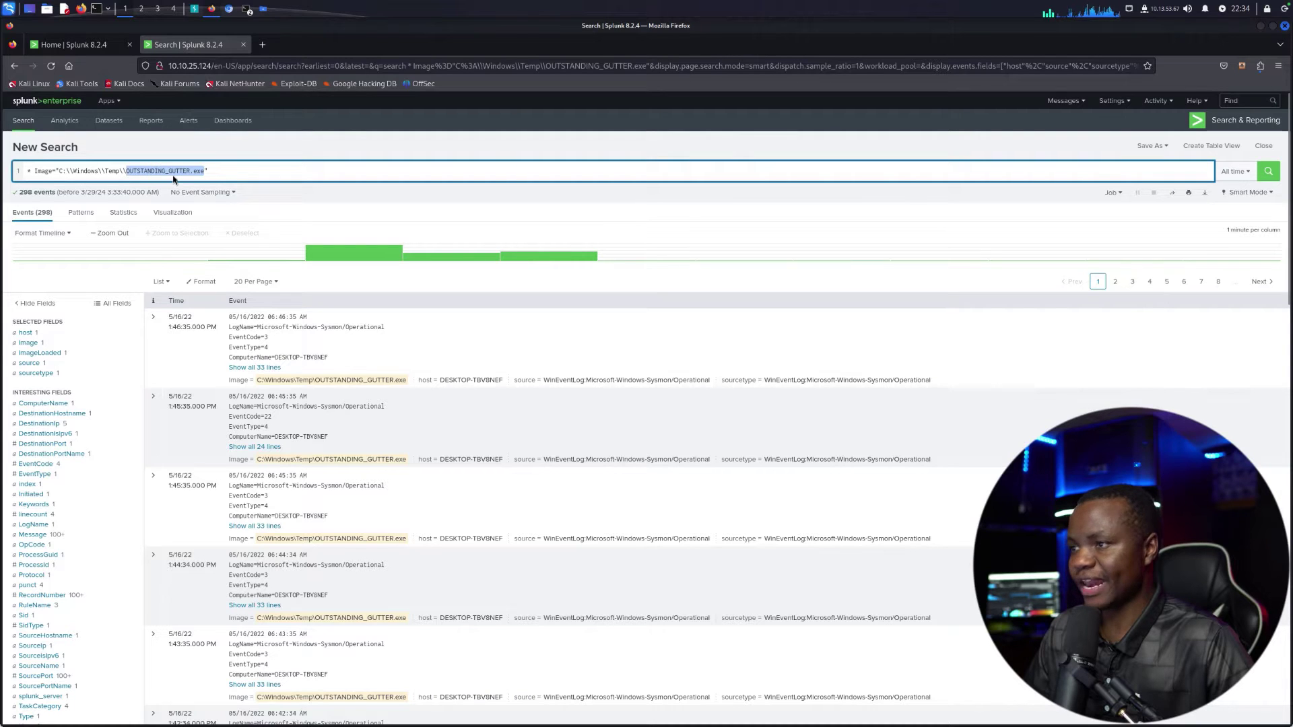
- Copy only the file name OUTSTANDING_GUTTER.exe from the Image path in the search query
{"action": "left_click", "coordinate": [172, 171]}
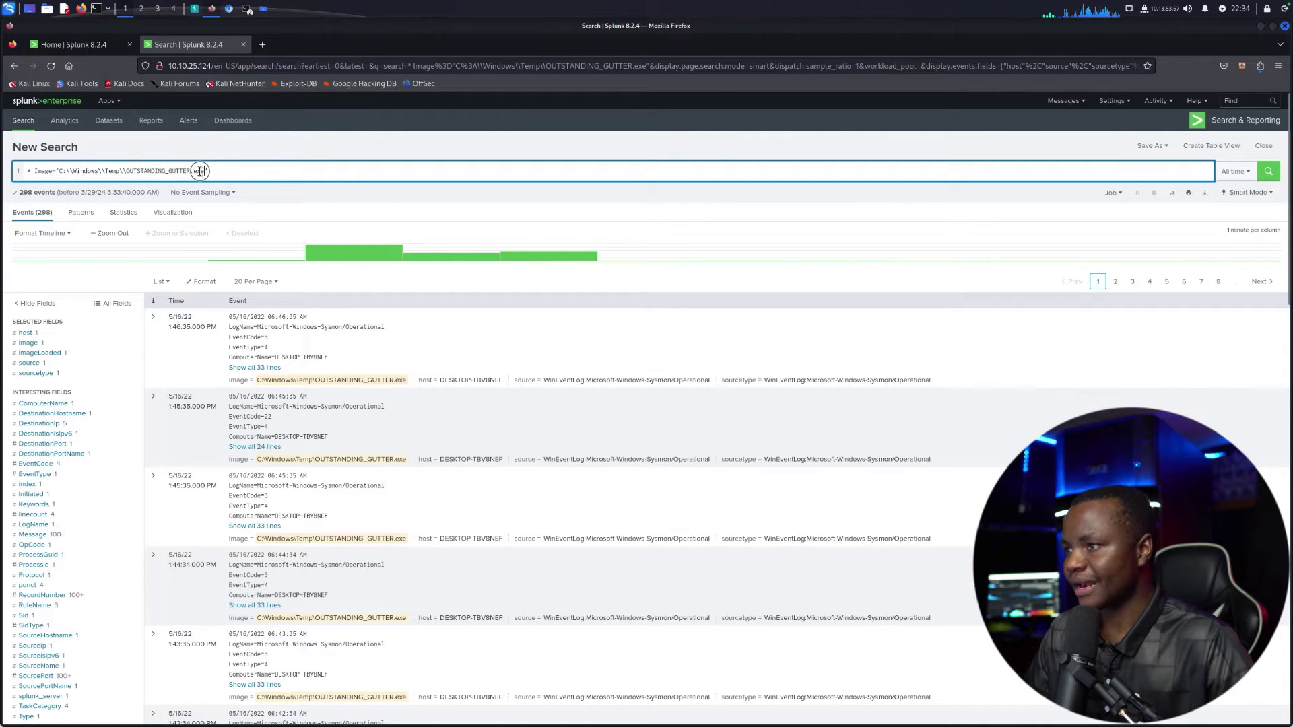
{"action": "left_click_drag", "start_coordinate": [205, 171], "coordinate": [123, 171]}
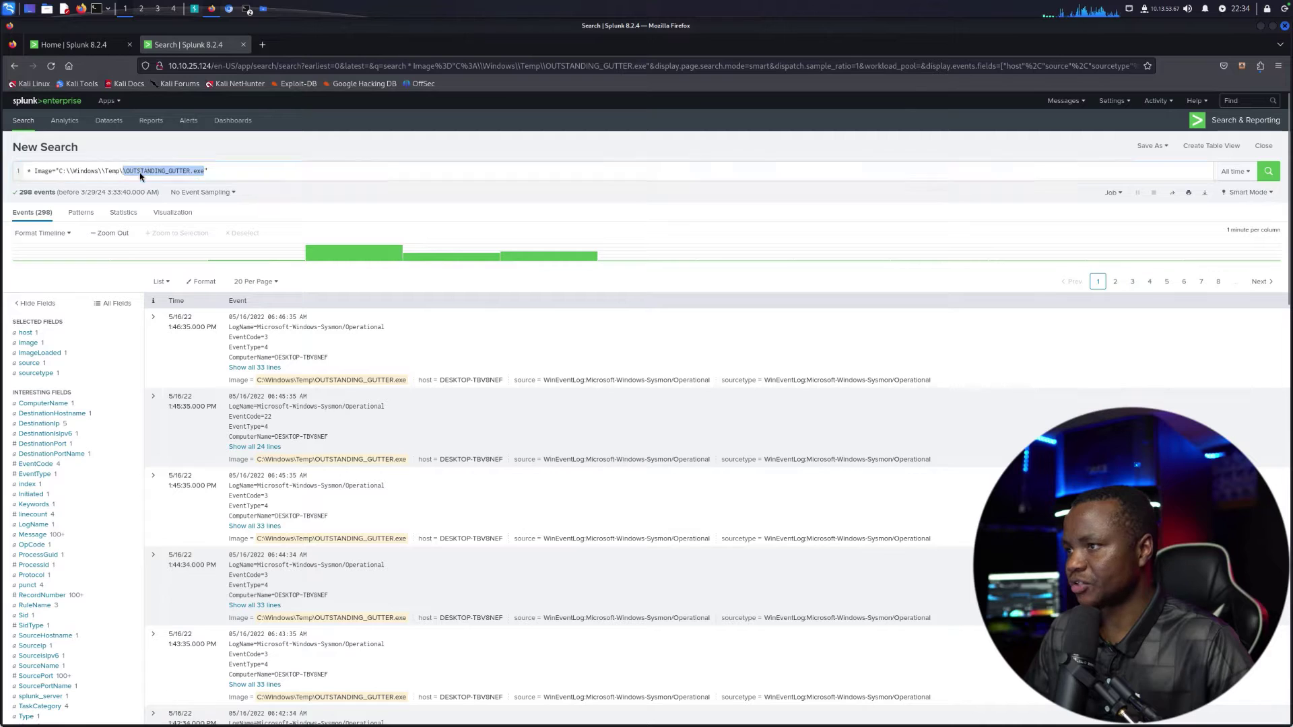
{"action": "key", "text": "shift+Right"}
{"action": "left_click", "coordinate": [155, 170]}
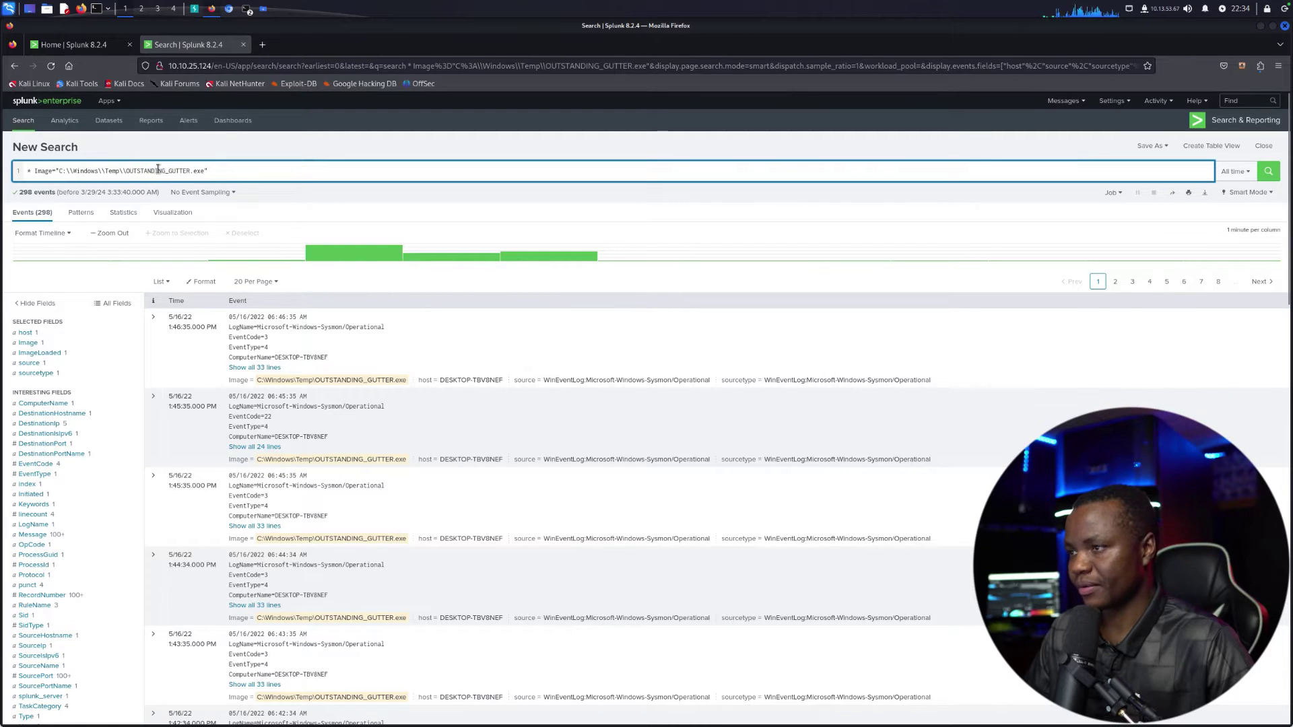
{"action": "left_click_drag", "start_coordinate": [205, 171], "coordinate": [126, 171]}
{"action": "key", "text": "ctrl+c"}
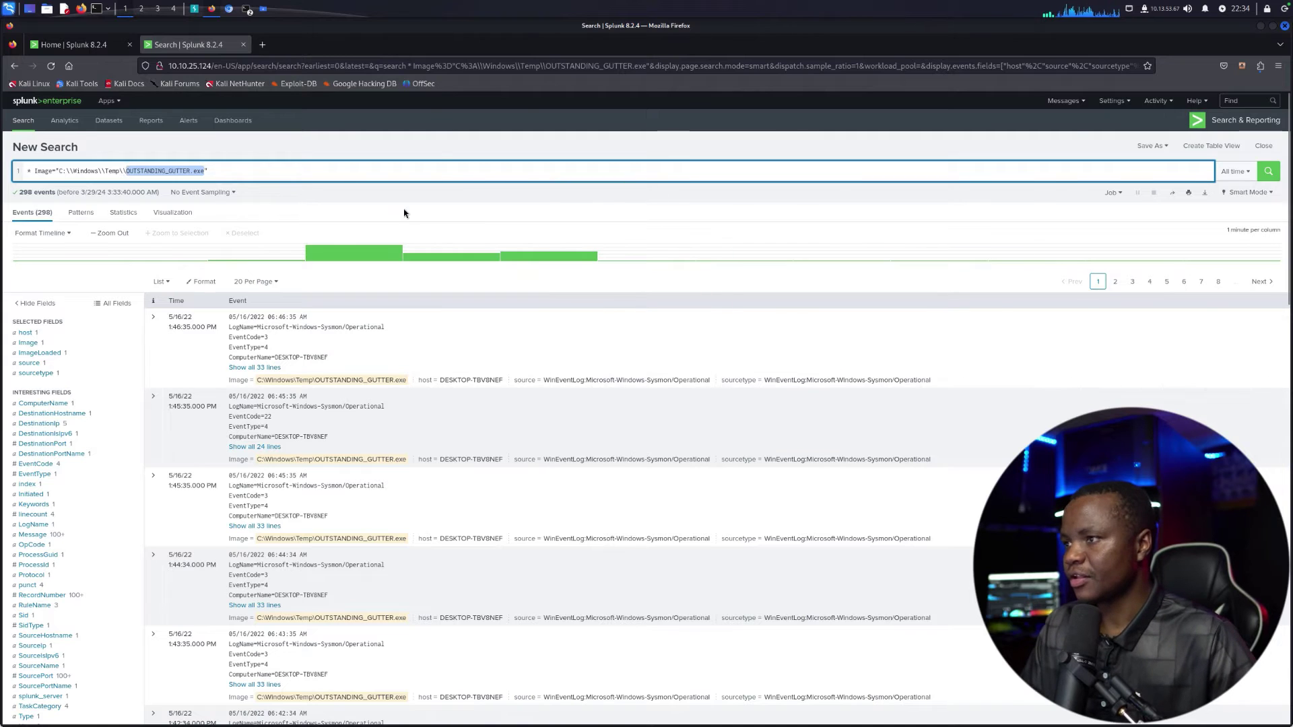
- Switch to the TryHackMe room and submit the copied OUTSTANDING_GUTTER.exe as the answer to the suspicious binary question
{"action": "key", "text": "ctrl+Right"}
{"action": "left_click", "coordinate": [392, 387]}
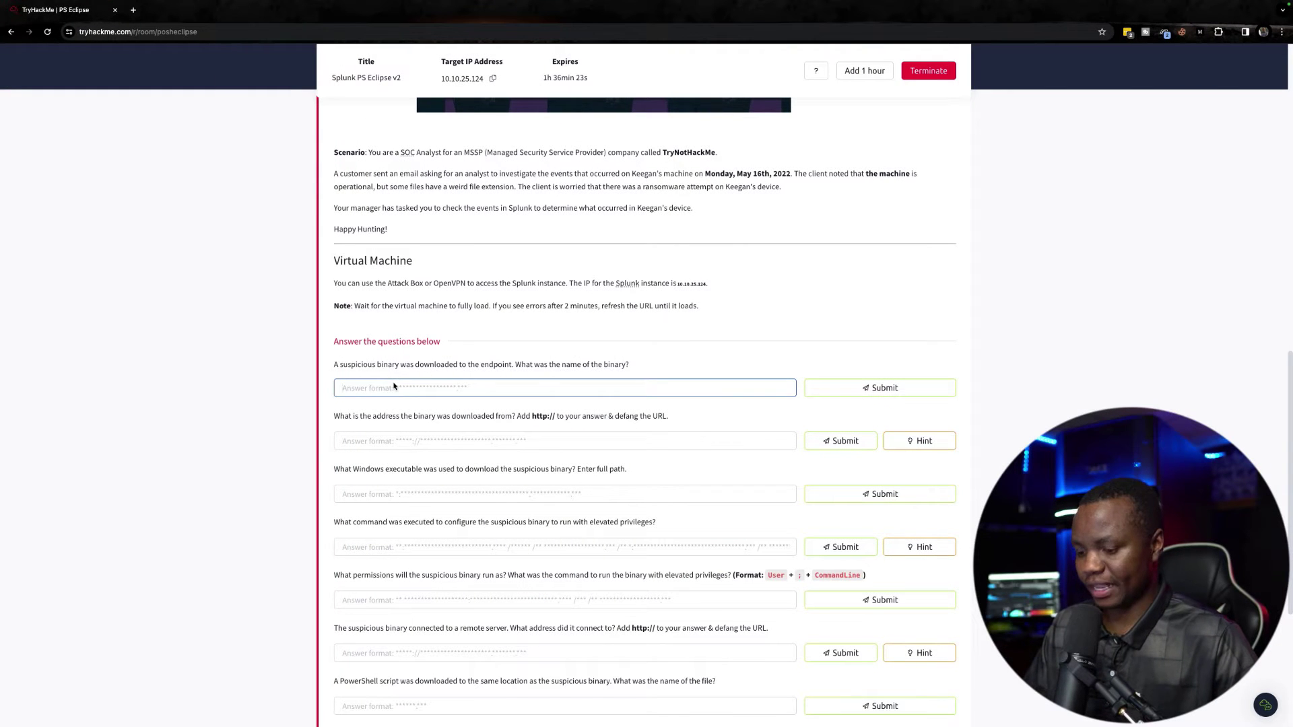
{"action": "key", "text": "ctrl+v"}
{"action": "left_click", "coordinate": [861, 390]}
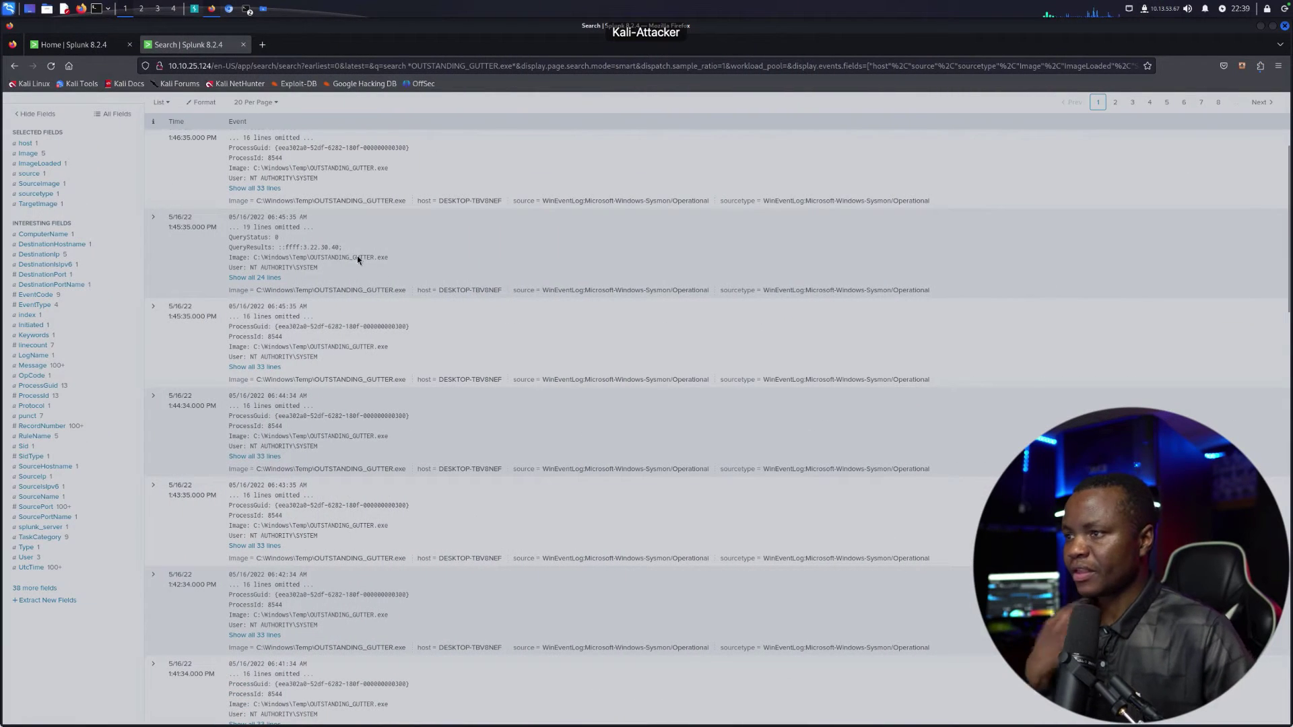
- Back in Splunk, review the *OUTSTANDING_GUTTER.exe* events and narrow the search to *OUTSTANDING_GUTTER.exe* AND powershell
{"action": "scroll", "coordinate": [306, 158], "scroll_direction": "up", "scroll_amount": 3}
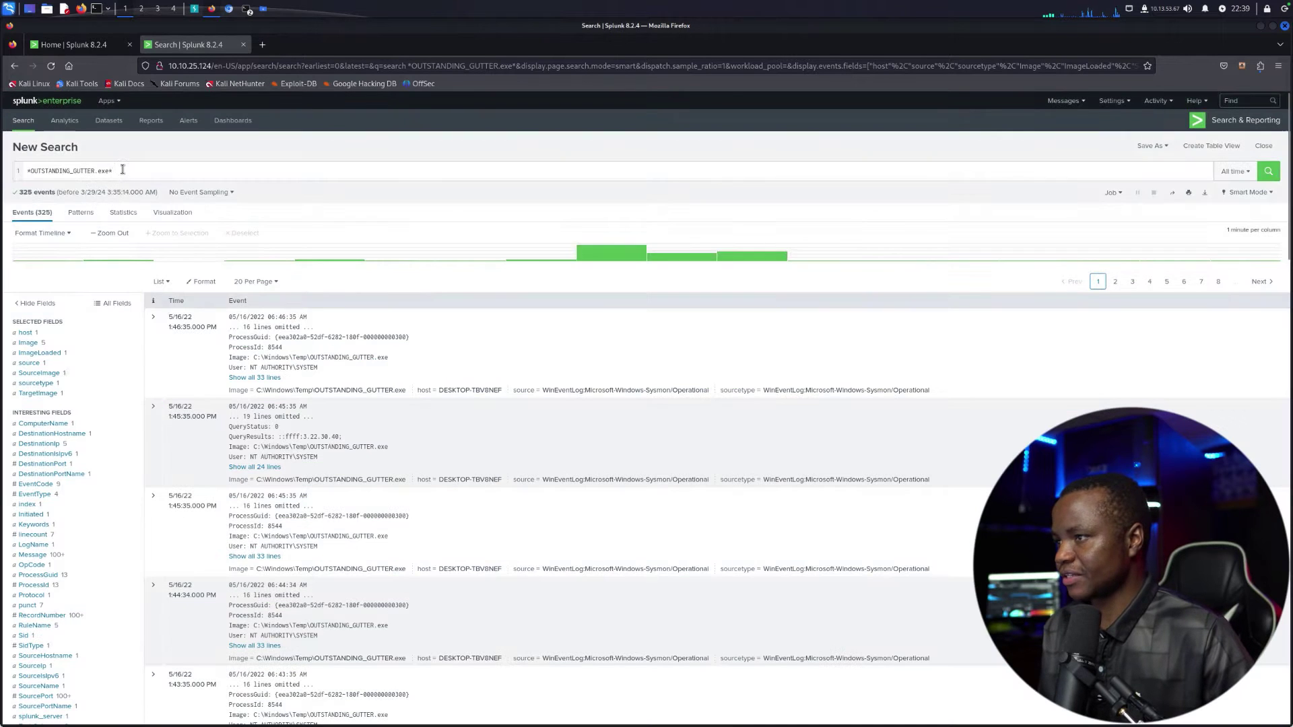
{"action": "left_click", "coordinate": [117, 170]}
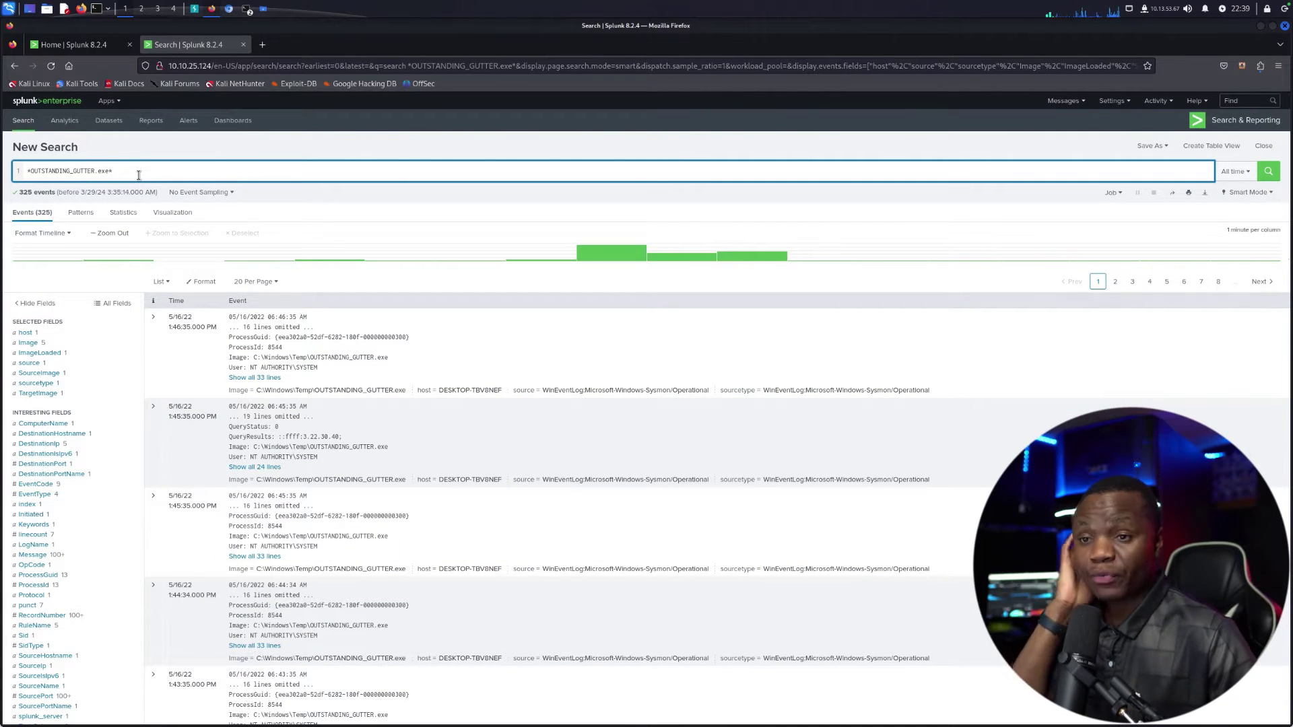
{"action": "scroll", "coordinate": [52, 332], "scroll_direction": "down", "scroll_amount": 5}
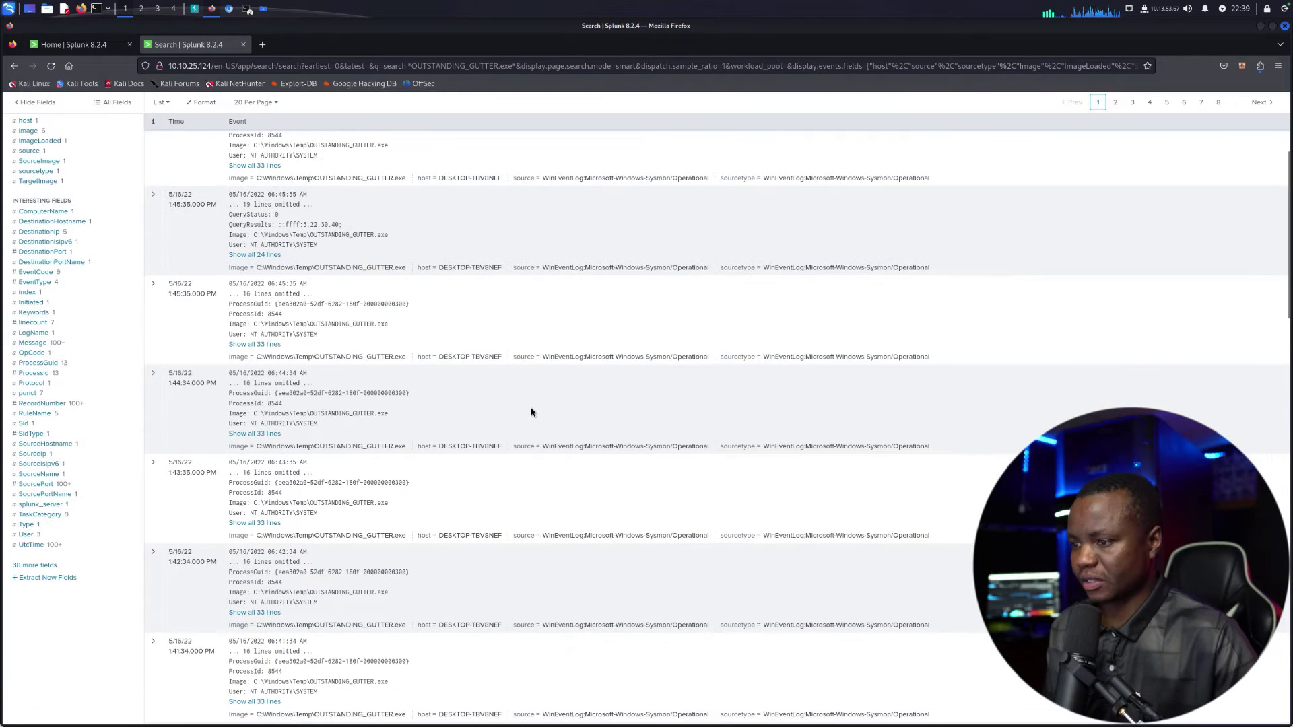
{"action": "scroll", "coordinate": [502, 475], "scroll_direction": "down", "scroll_amount": 1}
{"action": "scroll", "coordinate": [502, 476], "scroll_direction": "down", "scroll_amount": 15}
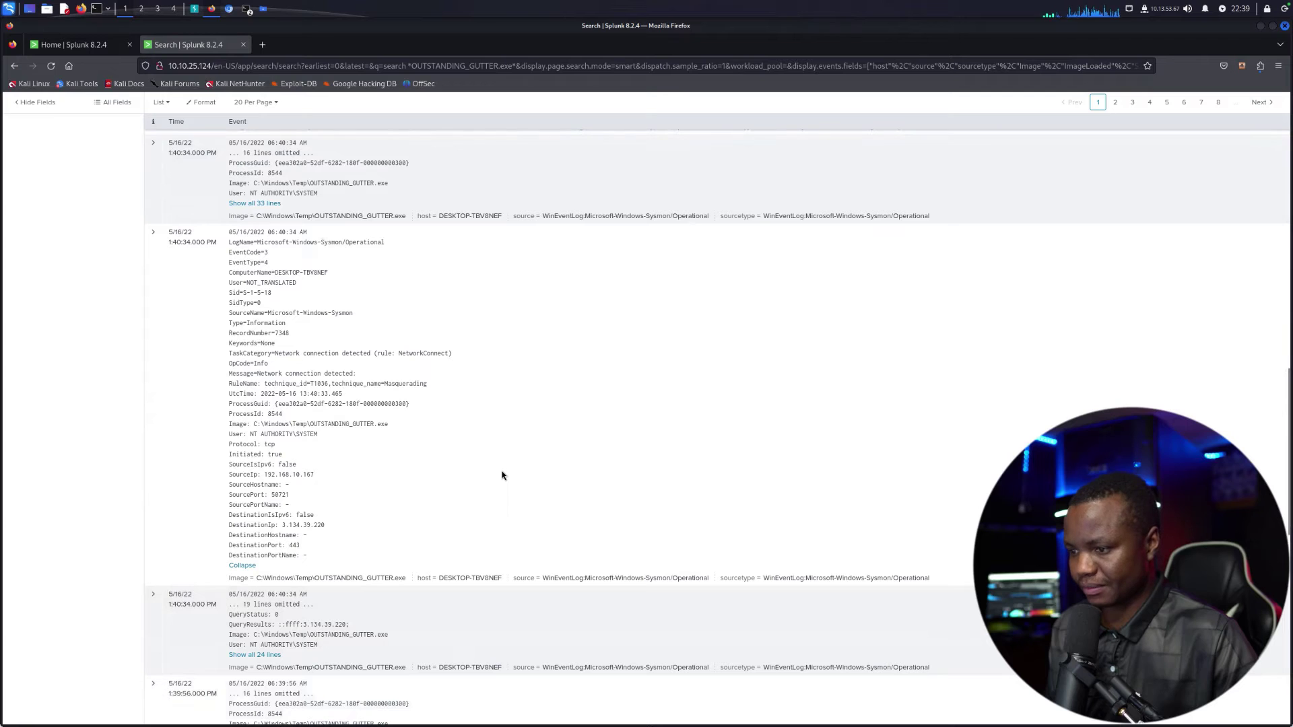
{"action": "scroll", "coordinate": [502, 475], "scroll_direction": "up", "scroll_amount": 15}
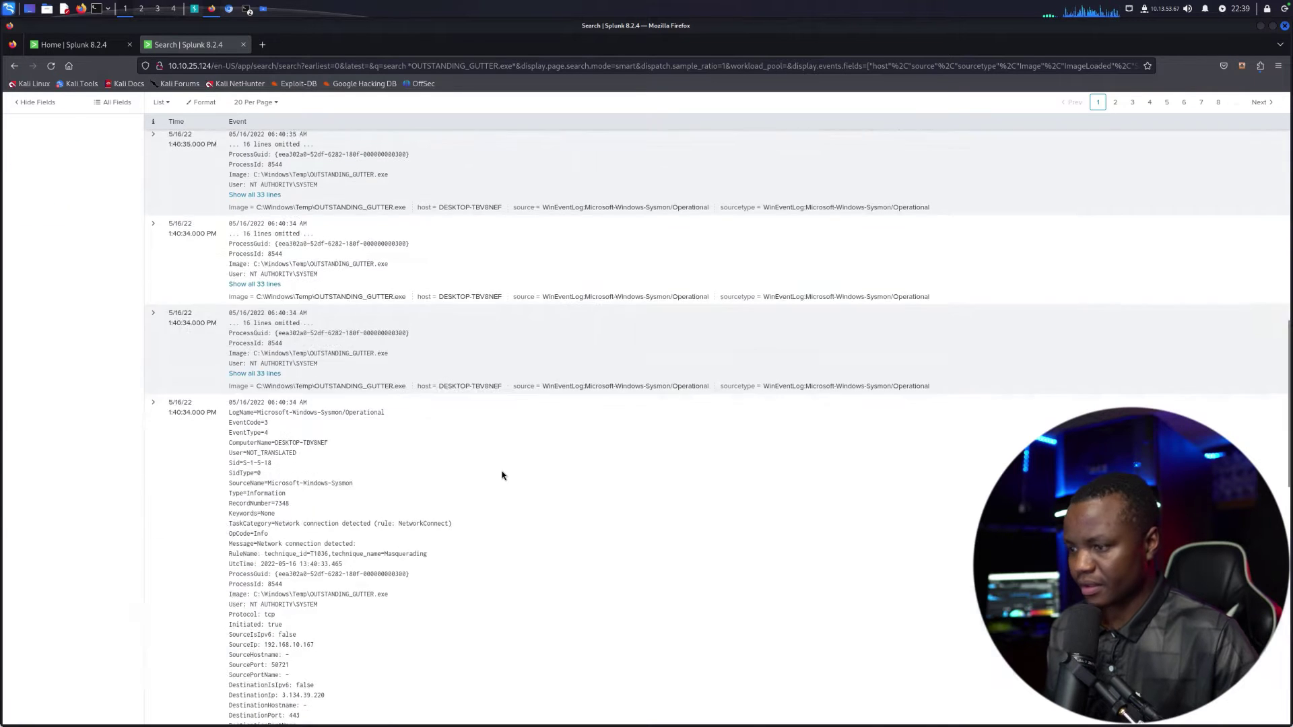
{"action": "left_click", "coordinate": [150, 176]}
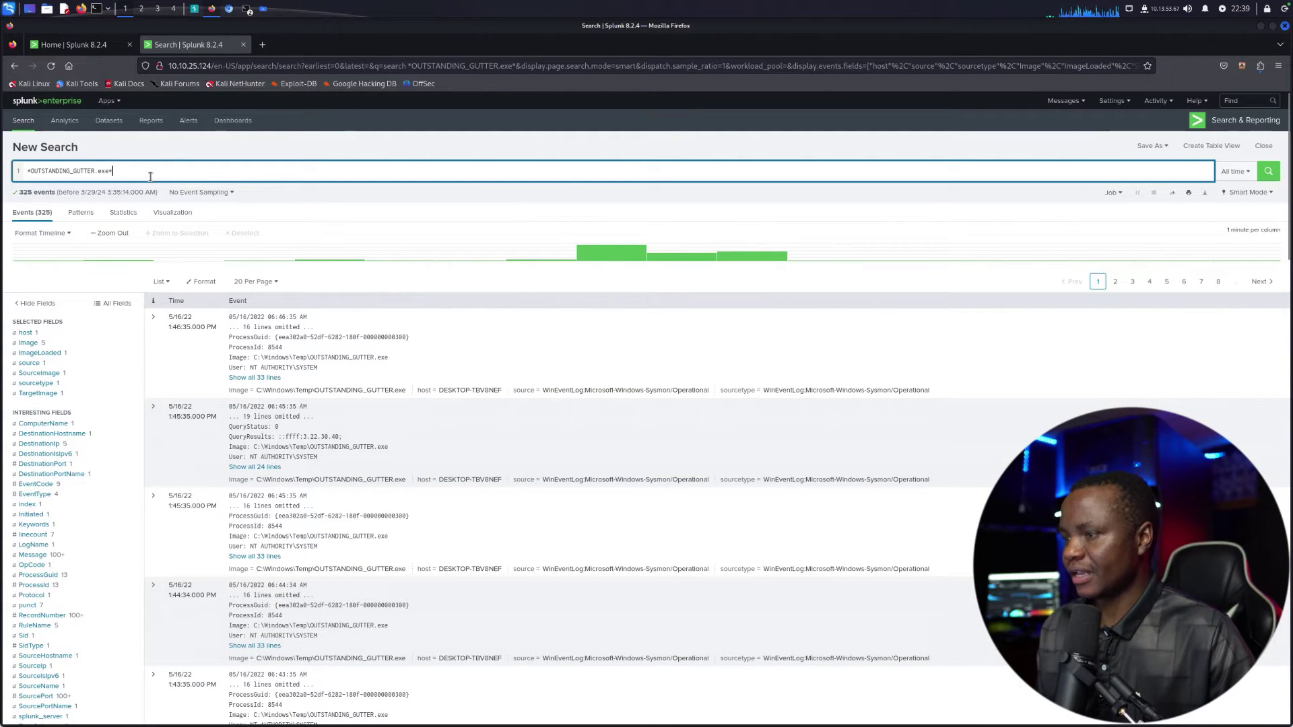
{"action": "key", "text": "BackSpace"}
{"action": "type", "text": "AND powershell"}
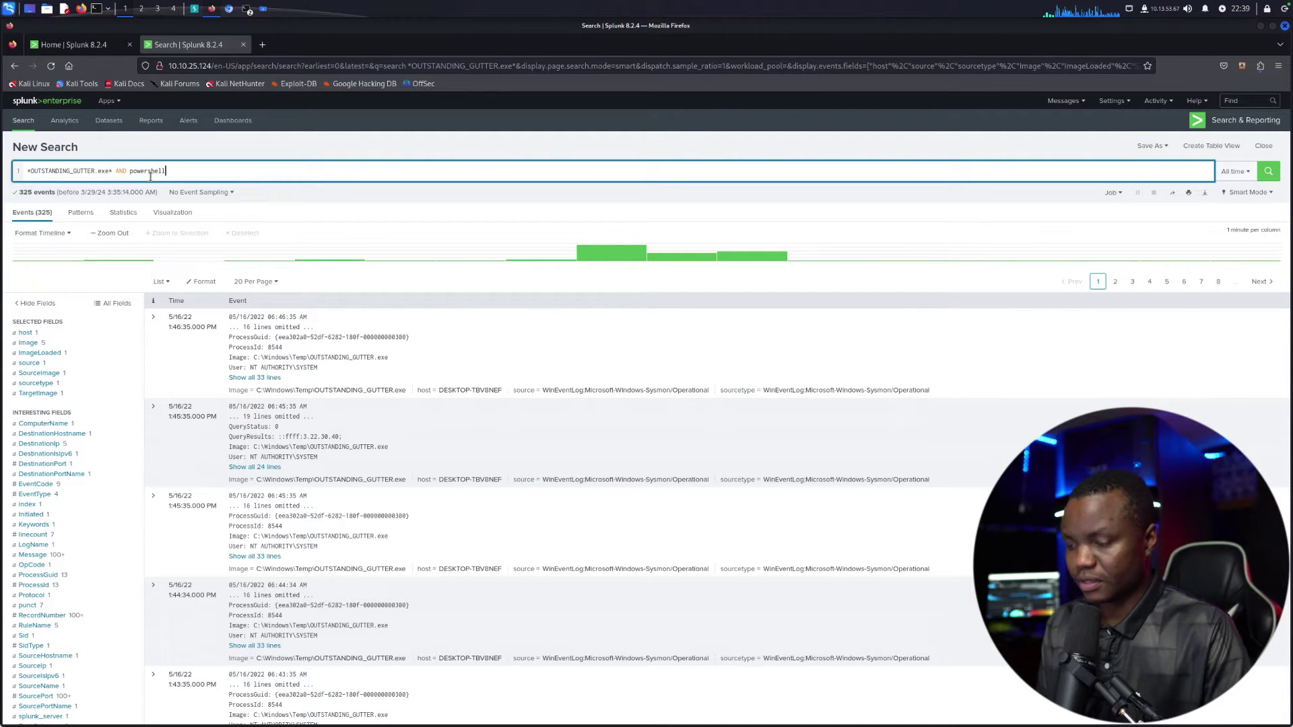
{"action": "key", "text": "Return"}
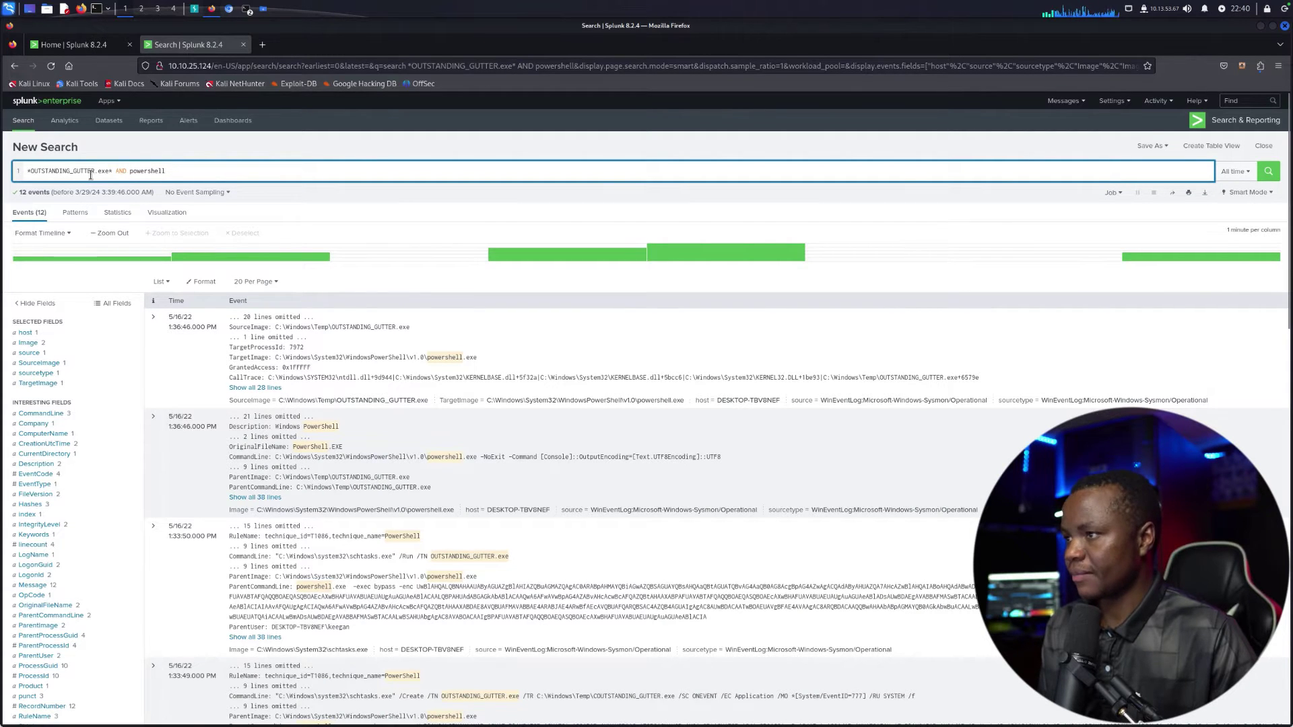
- Expand the details of the 1:33:50 PM event whose command line runs the OUTSTANDING_GUTTER.exe scheduled task
{"action": "left_click_drag", "start_coordinate": [114, 171], "coordinate": [27, 171]}
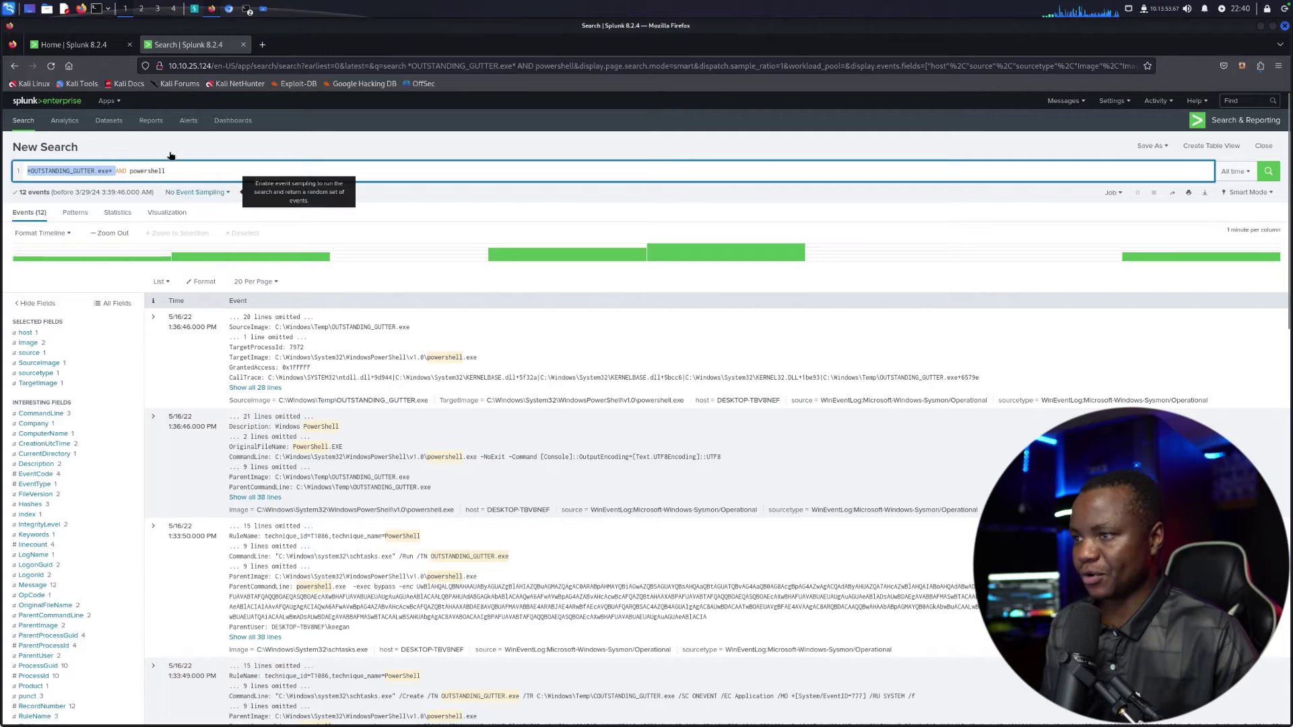
{"action": "scroll", "coordinate": [404, 468], "scroll_direction": "down", "scroll_amount": 5}
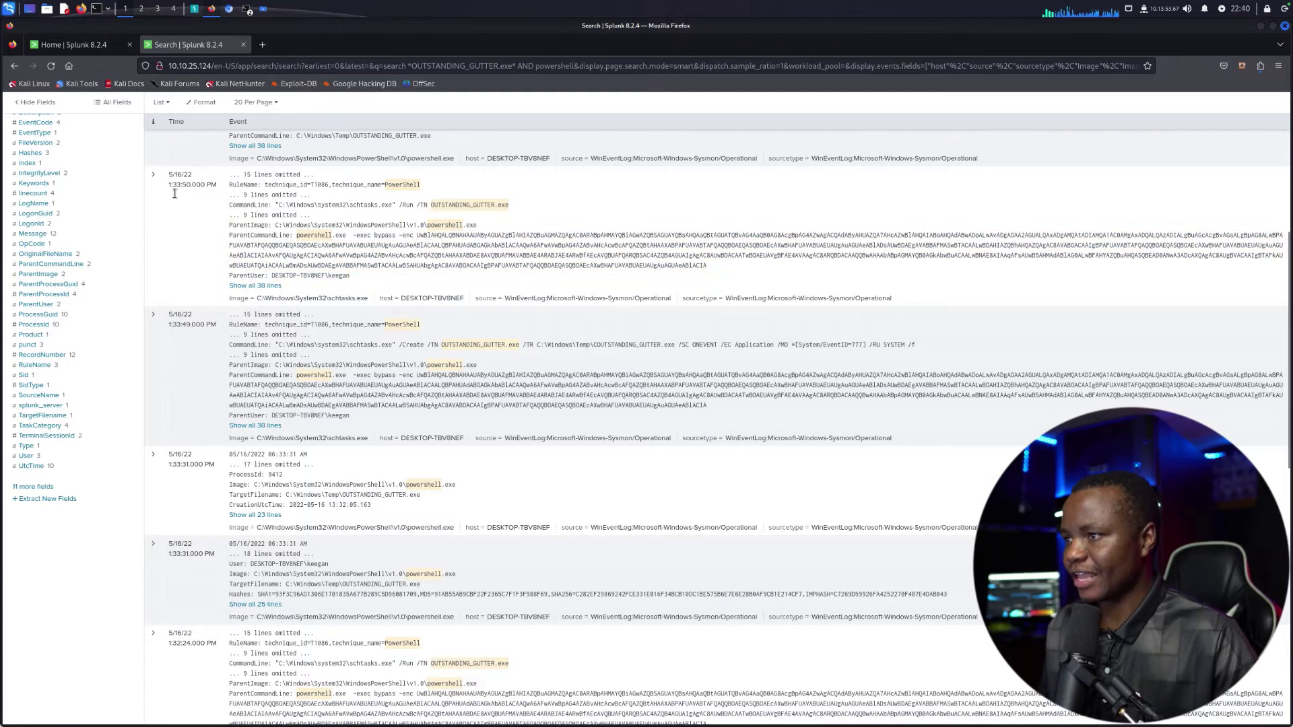
{"action": "left_click", "coordinate": [154, 176]}
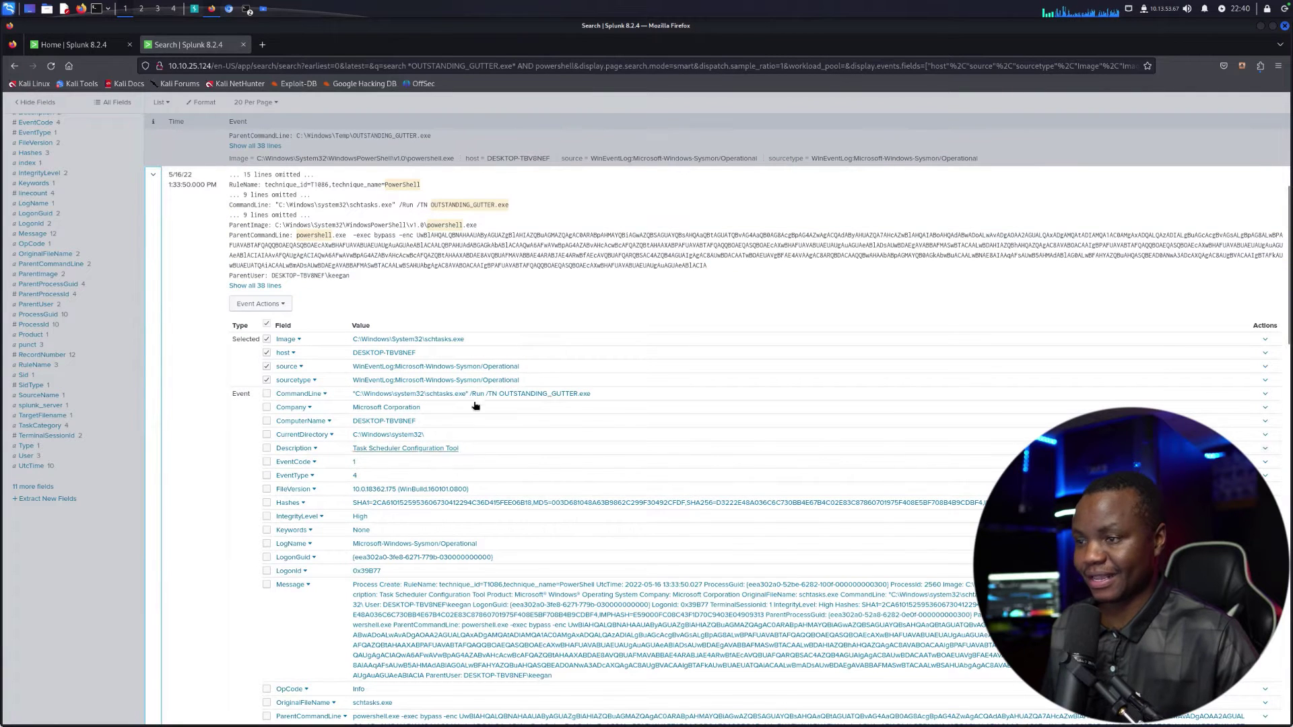
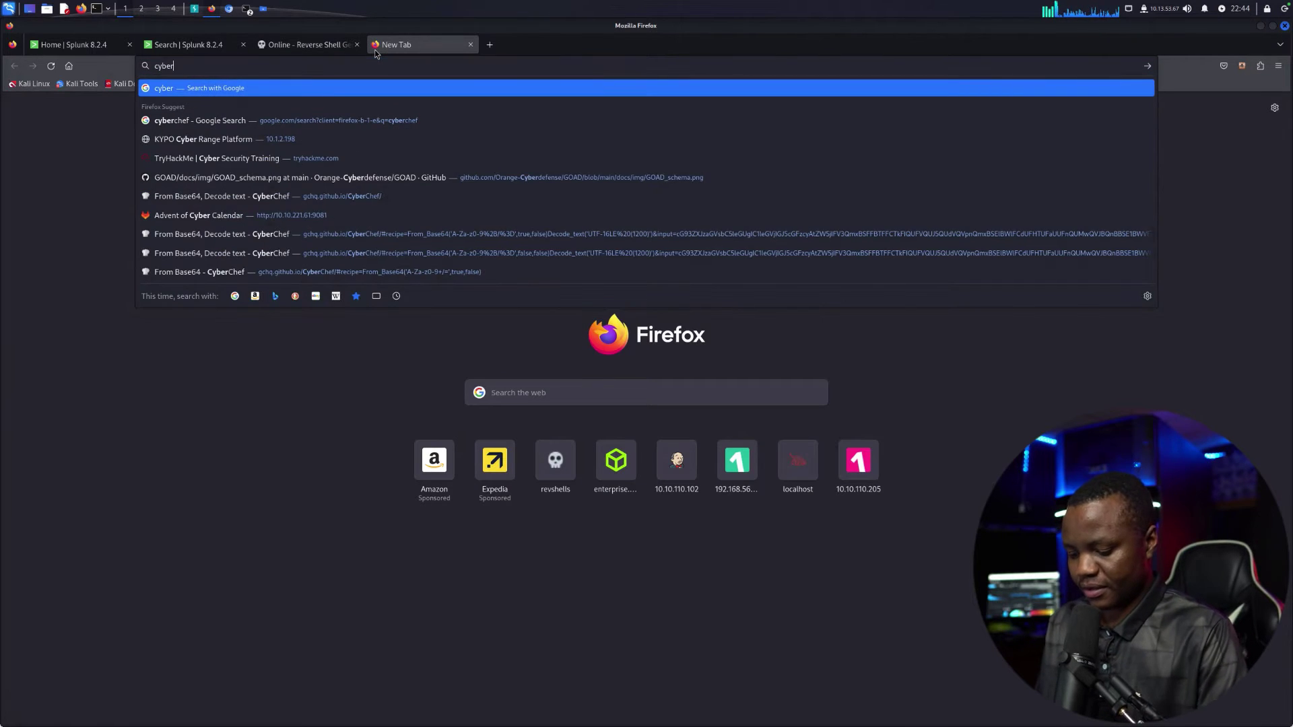
- Open CyberChef through a web search for "cyberchef" and add the From Base64 operation to the recipe
{"action": "left_click", "coordinate": [239, 124]}
{"action": "left_click", "coordinate": [486, 207]}
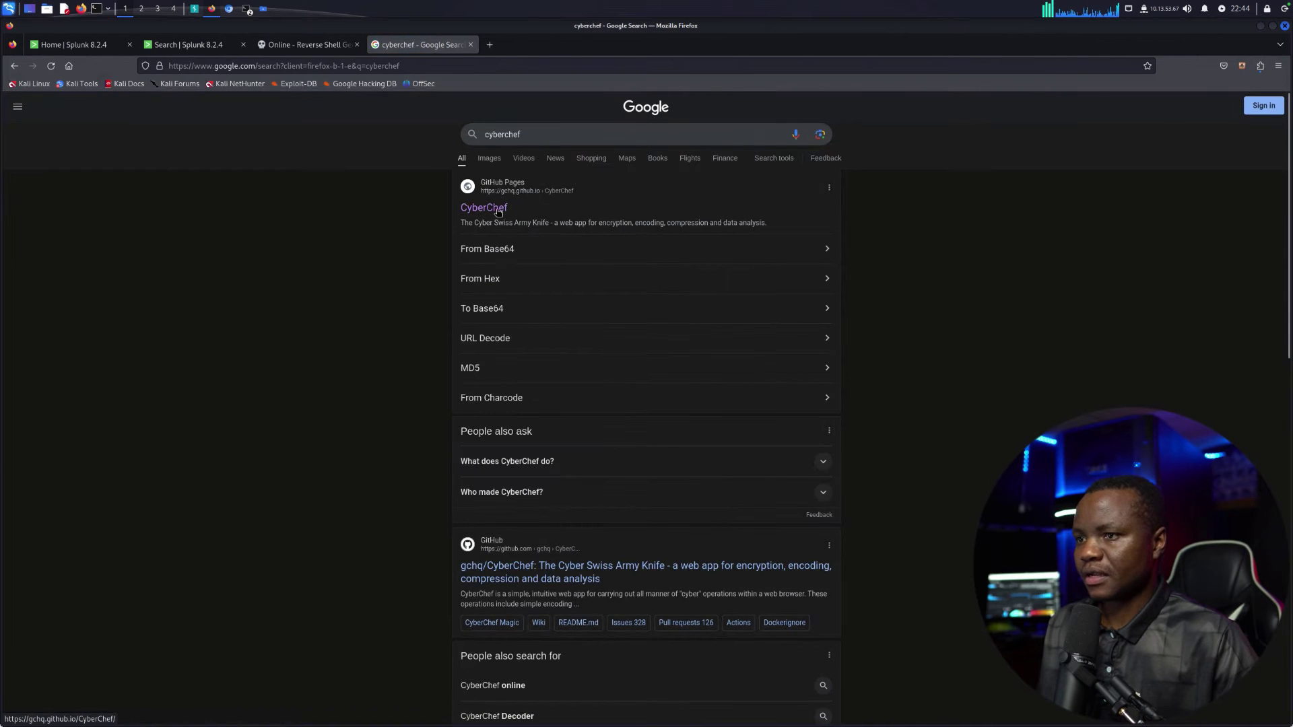
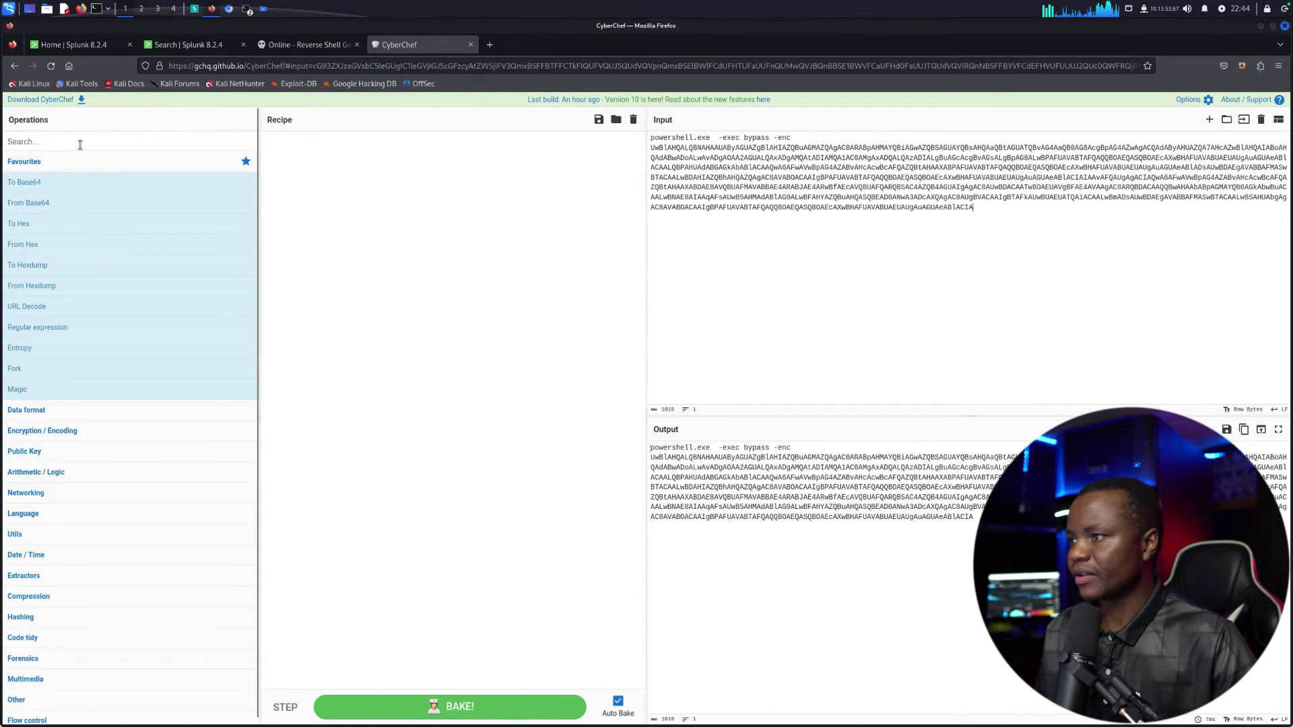
{"action": "left_click", "coordinate": [64, 139]}
{"action": "type", "text": "from ba"}
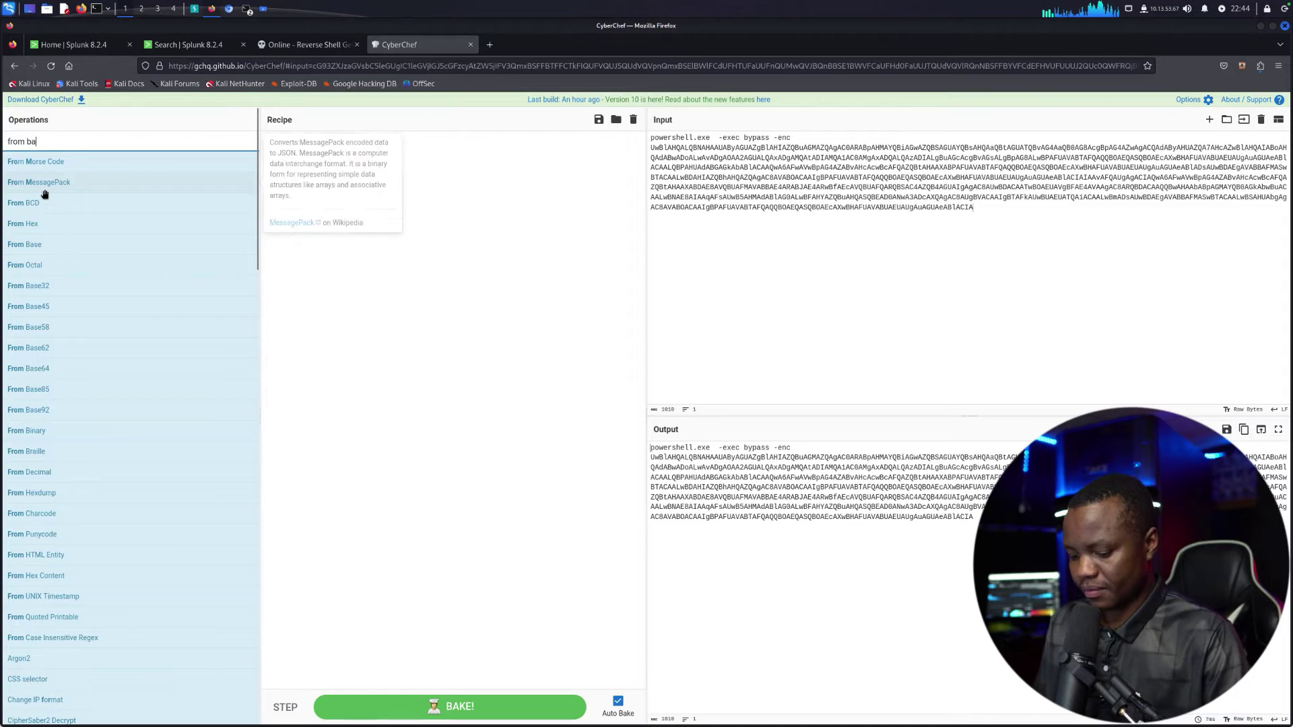
{"action": "type", "text": "se"}
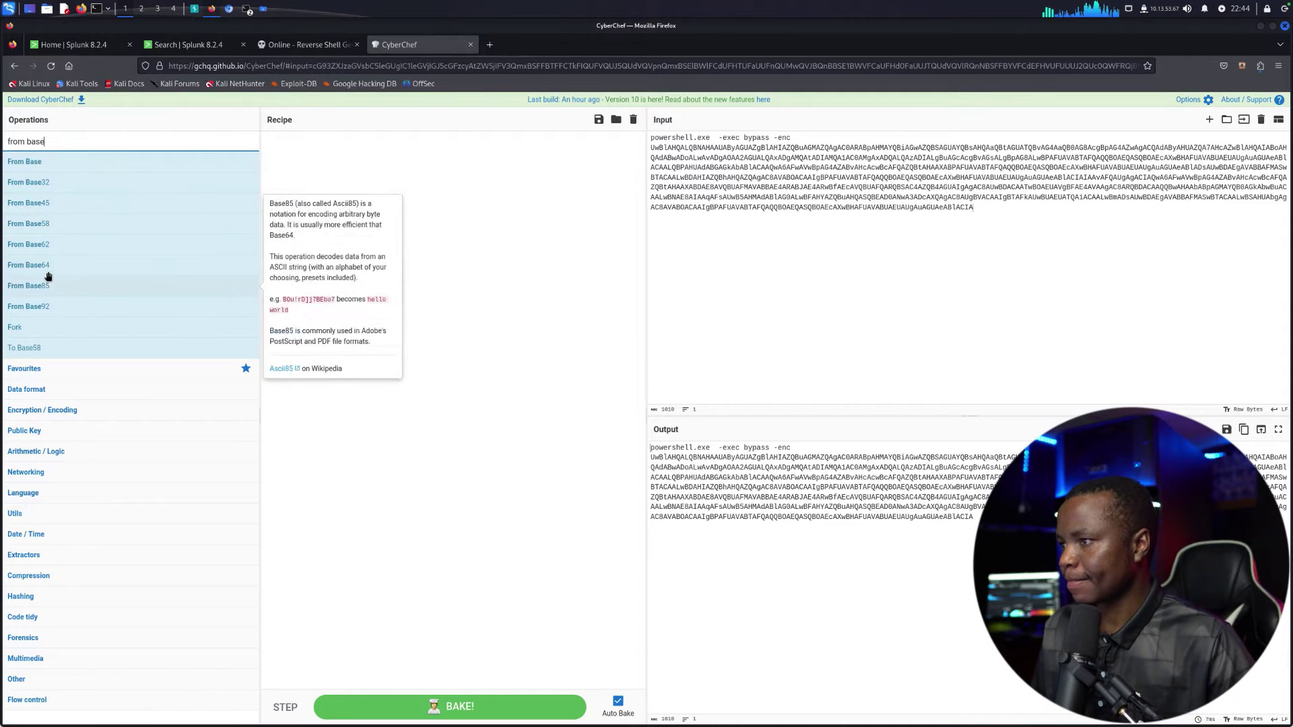
{"action": "left_click_drag", "start_coordinate": [40, 266], "coordinate": [395, 216]}
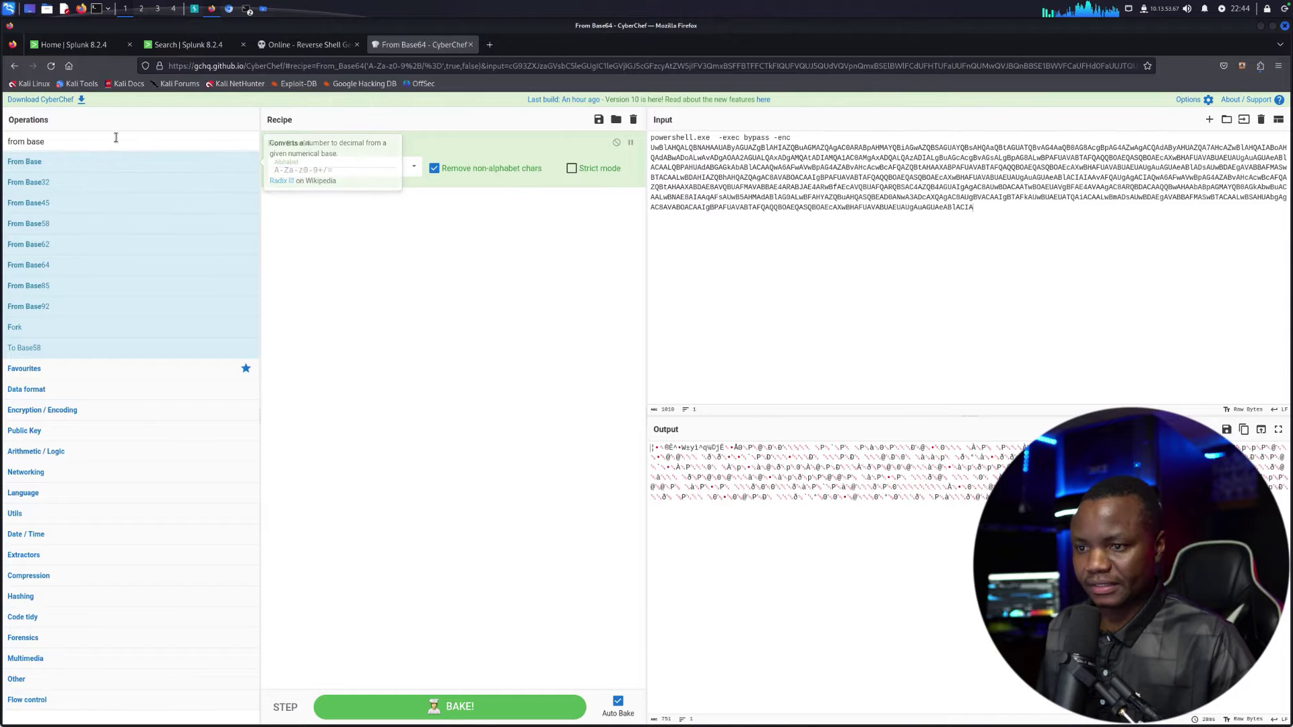
- Add the Decode text operation after From Base64 in the recipe, with UTF-8 (65001) as its encoding
{"action": "left_click", "coordinate": [68, 135]}
{"action": "key", "text": "ctrl+a"}
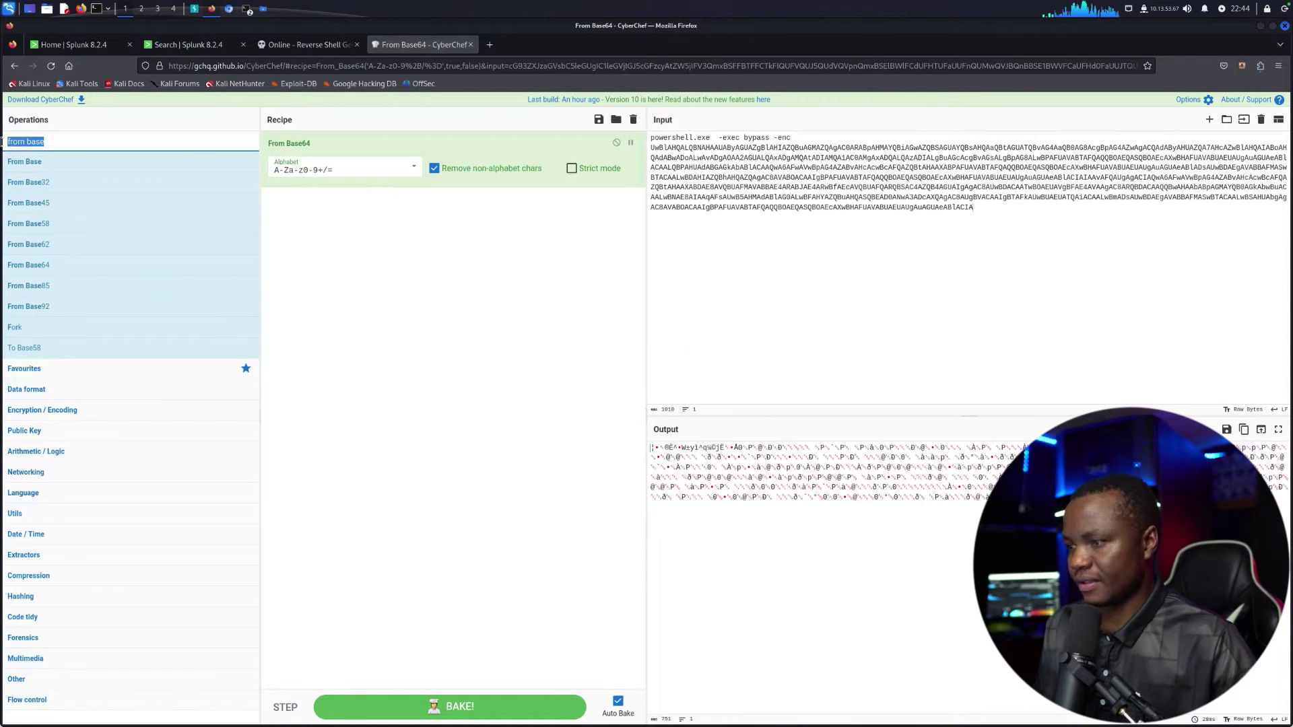
{"action": "key", "text": "BackSpace"}
{"action": "type", "text": "dec"}
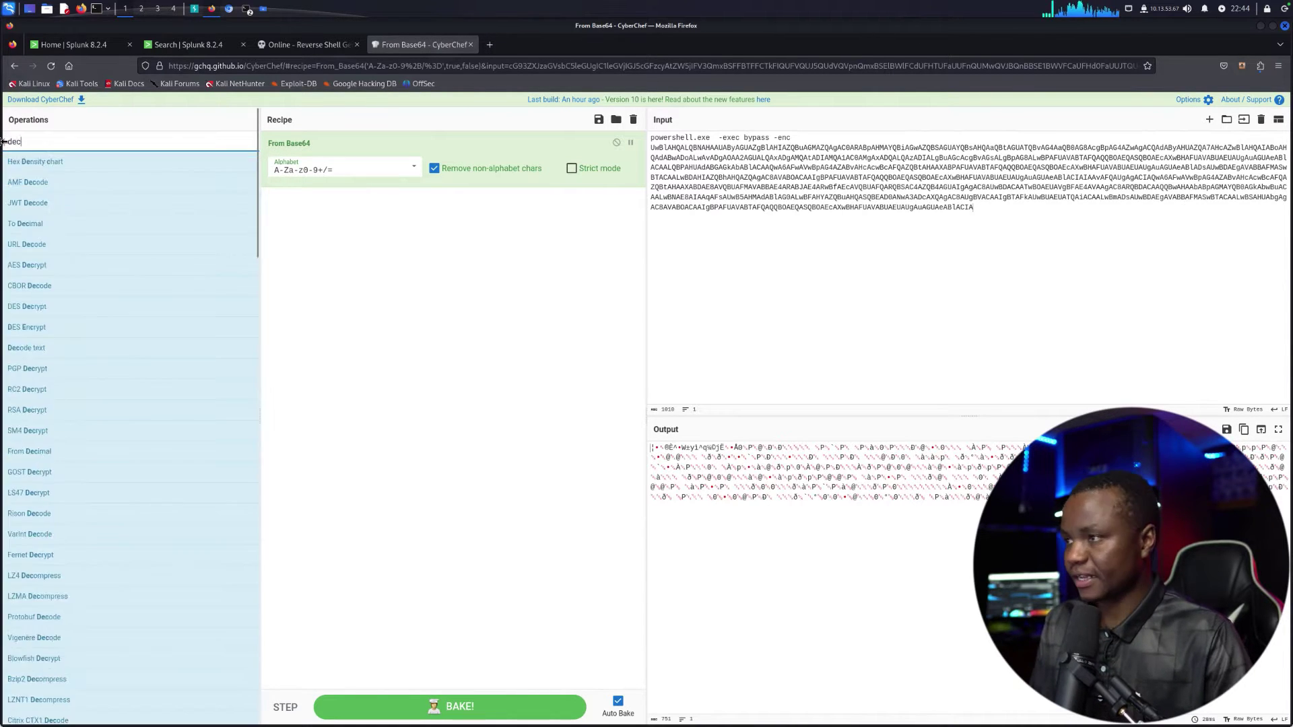
{"action": "type", "text": "ode text"}
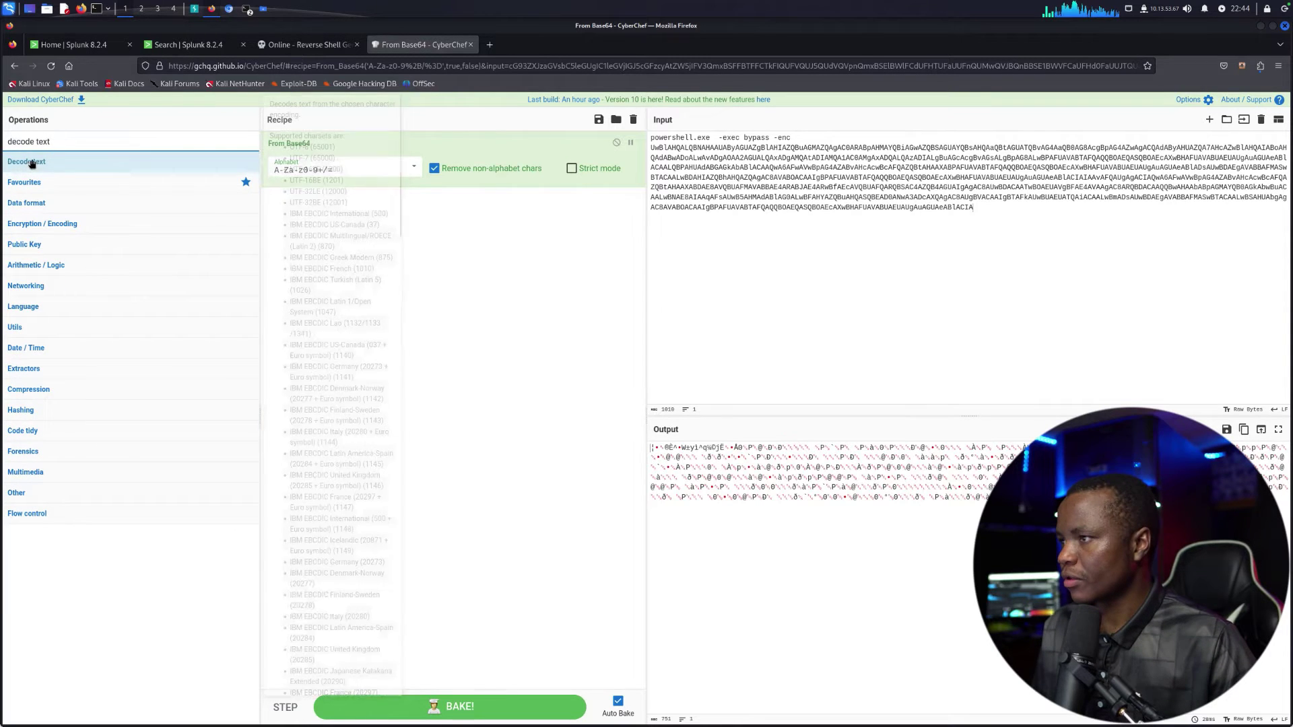
{"action": "left_click_drag", "start_coordinate": [31, 163], "coordinate": [416, 239]}
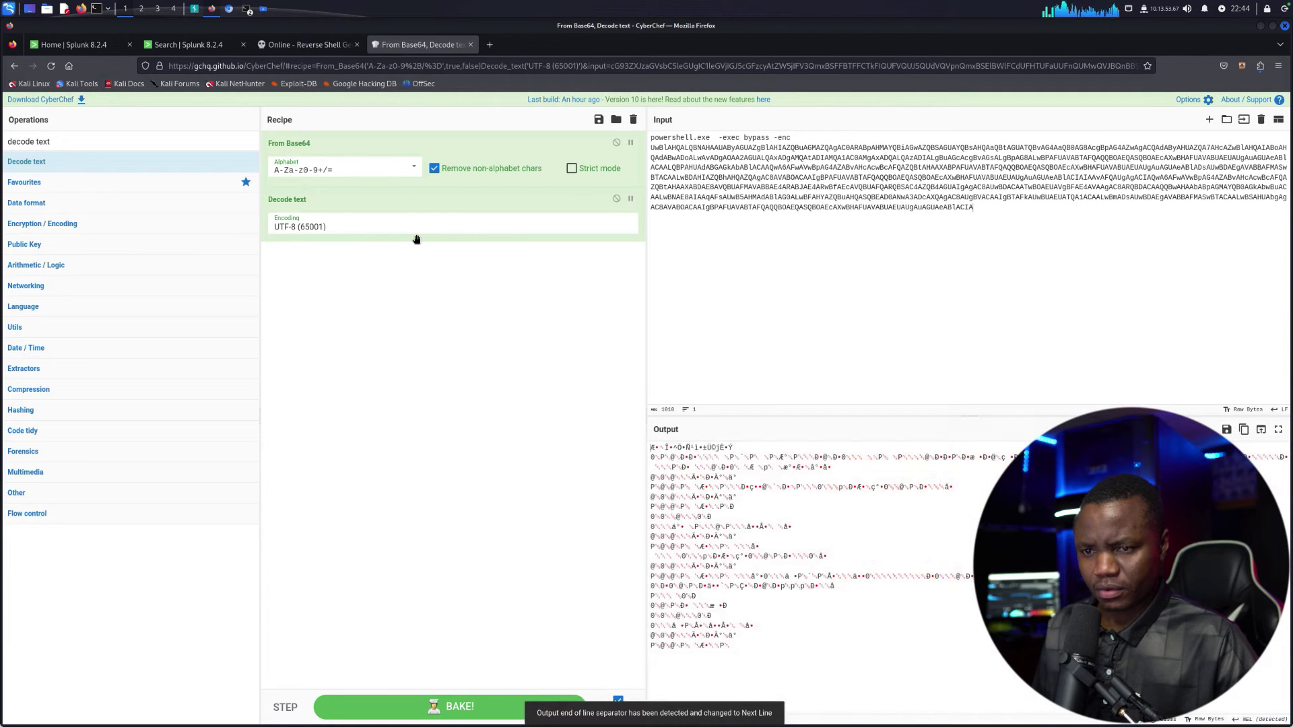
{"action": "left_click", "coordinate": [336, 232]}
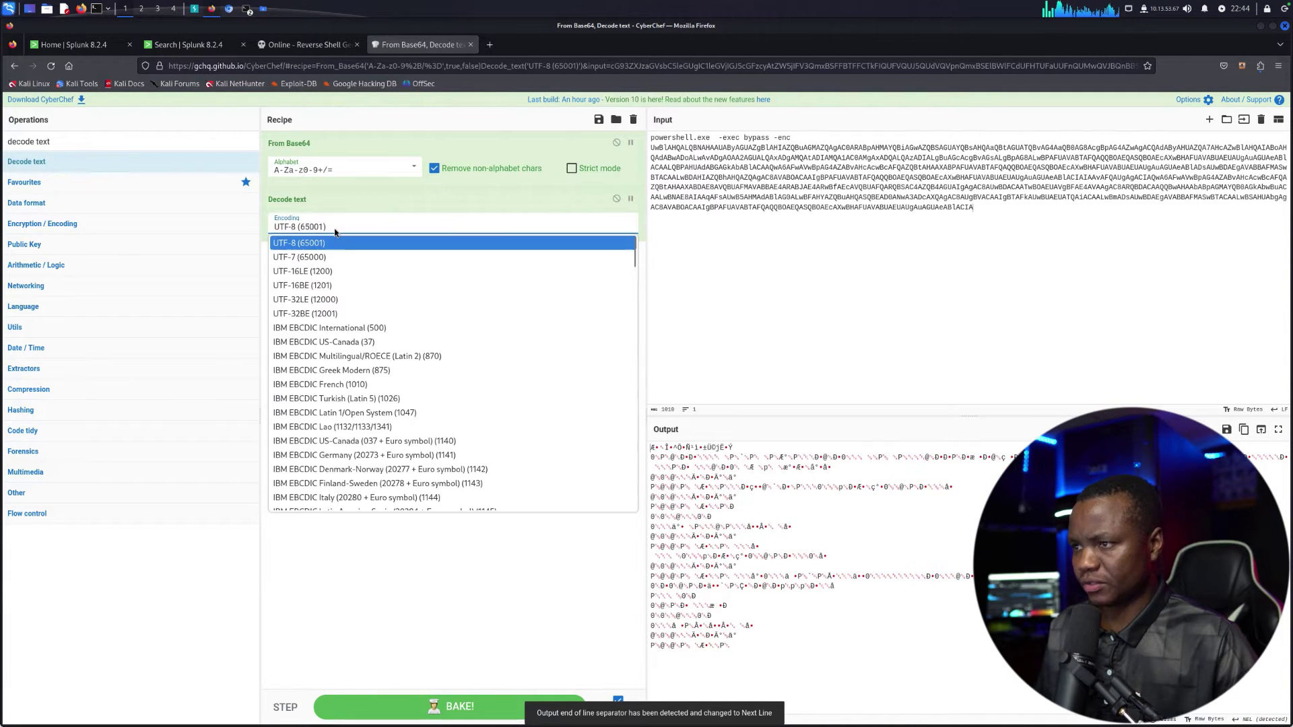
{"action": "left_click", "coordinate": [374, 239]}
- Remove the "powershell.exe -exec bypass -enc" prefix from the input and set the Decode text encoding to UTF-16LE (1200)
{"action": "left_click_drag", "start_coordinate": [795, 138], "coordinate": [647, 137]}
{"action": "key", "text": "BackSpace"}
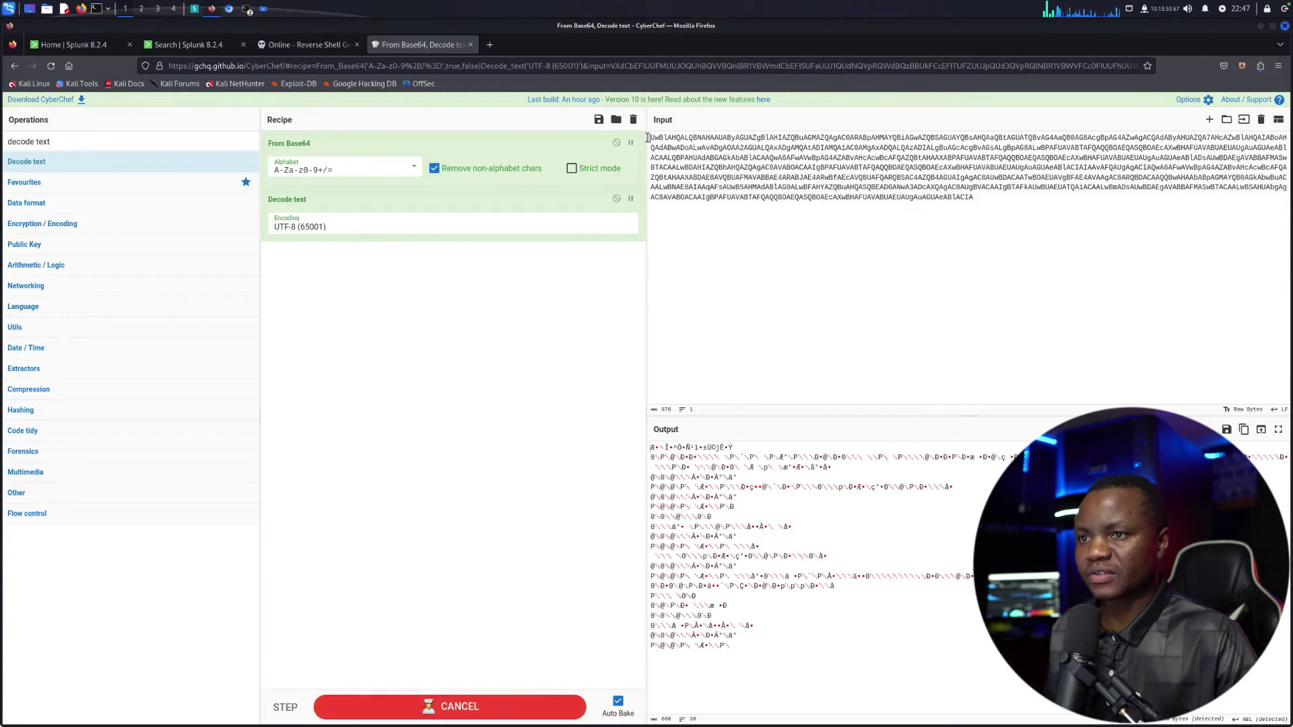
{"action": "left_click", "coordinate": [345, 230]}
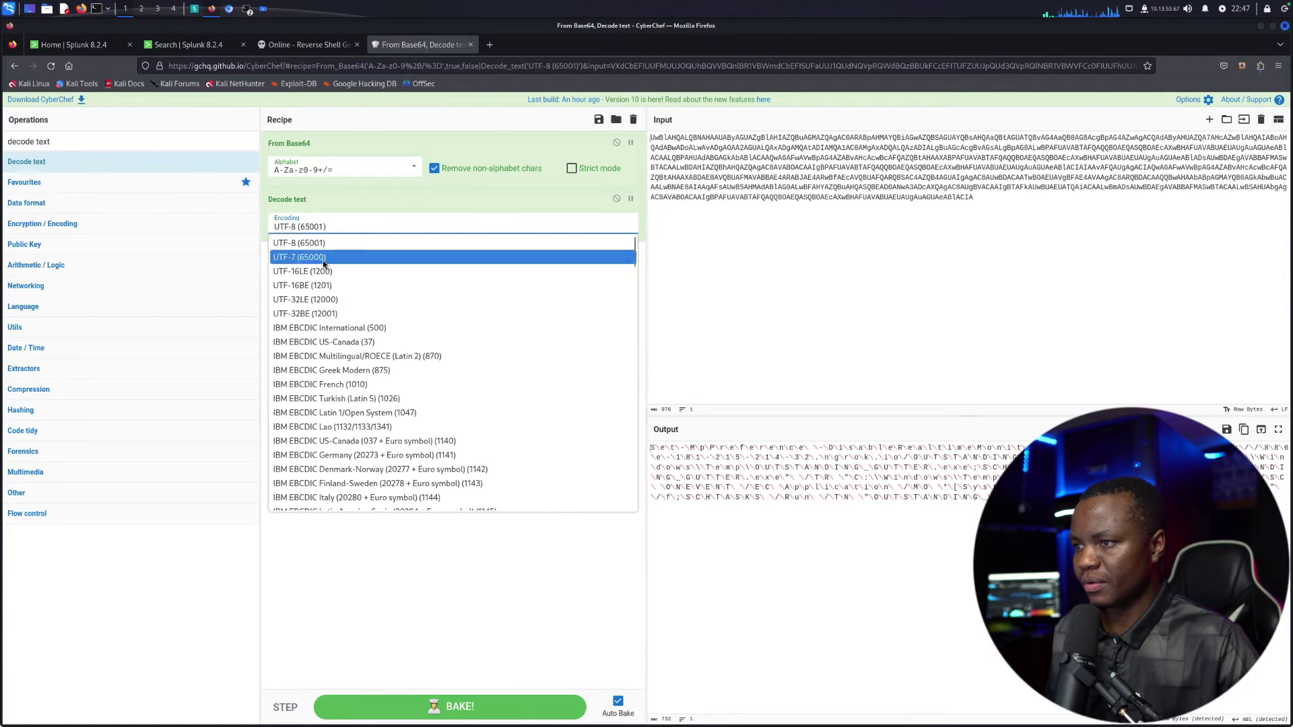
{"action": "left_click", "coordinate": [324, 263]}
{"action": "left_click", "coordinate": [354, 229]}
{"action": "left_click", "coordinate": [319, 273]}
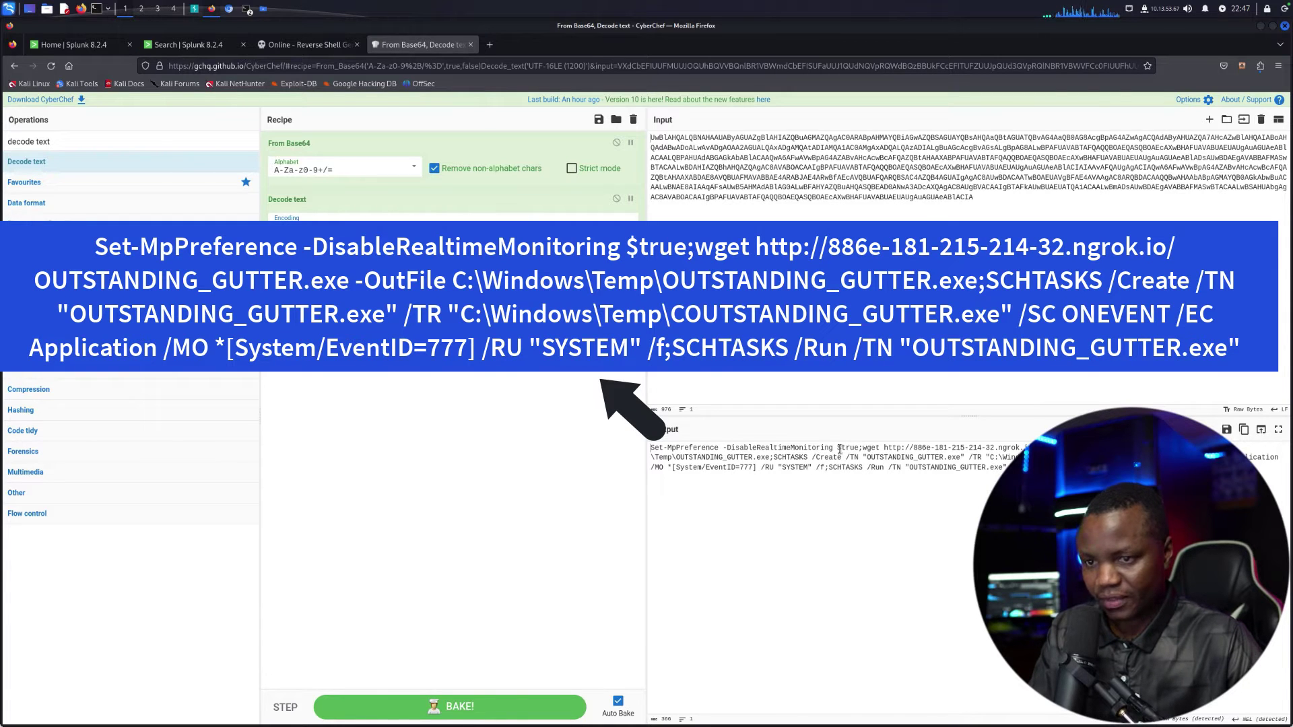
- Examine the Set-MpPreference and wget parts of the decoded command and select the download address in the output
{"action": "left_click_drag", "start_coordinate": [834, 449], "coordinate": [622, 453]}
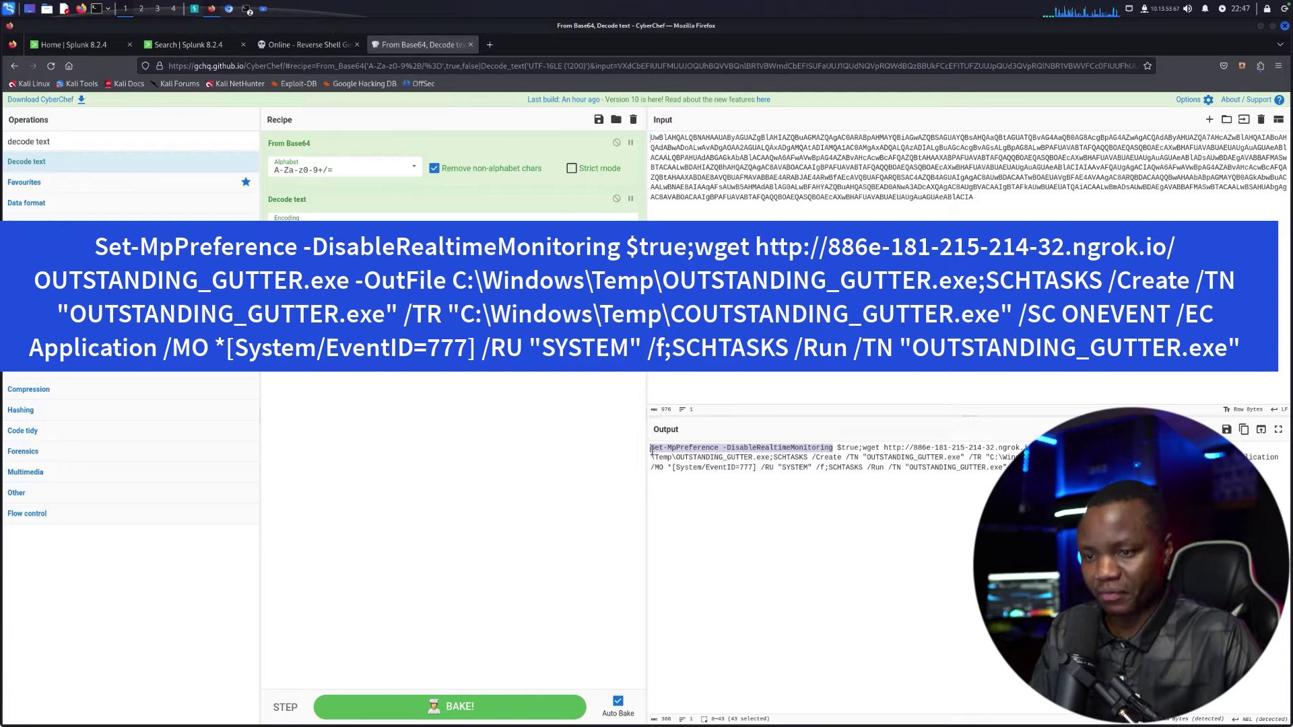
{"action": "mouse_move", "coordinate": [859, 447]}
{"action": "left_mouse_down"}
{"action": "mouse_move", "coordinate": [837, 449]}
{"action": "mouse_move", "coordinate": [884, 448]}
{"action": "left_mouse_up"}
{"action": "left_click", "coordinate": [868, 447]}
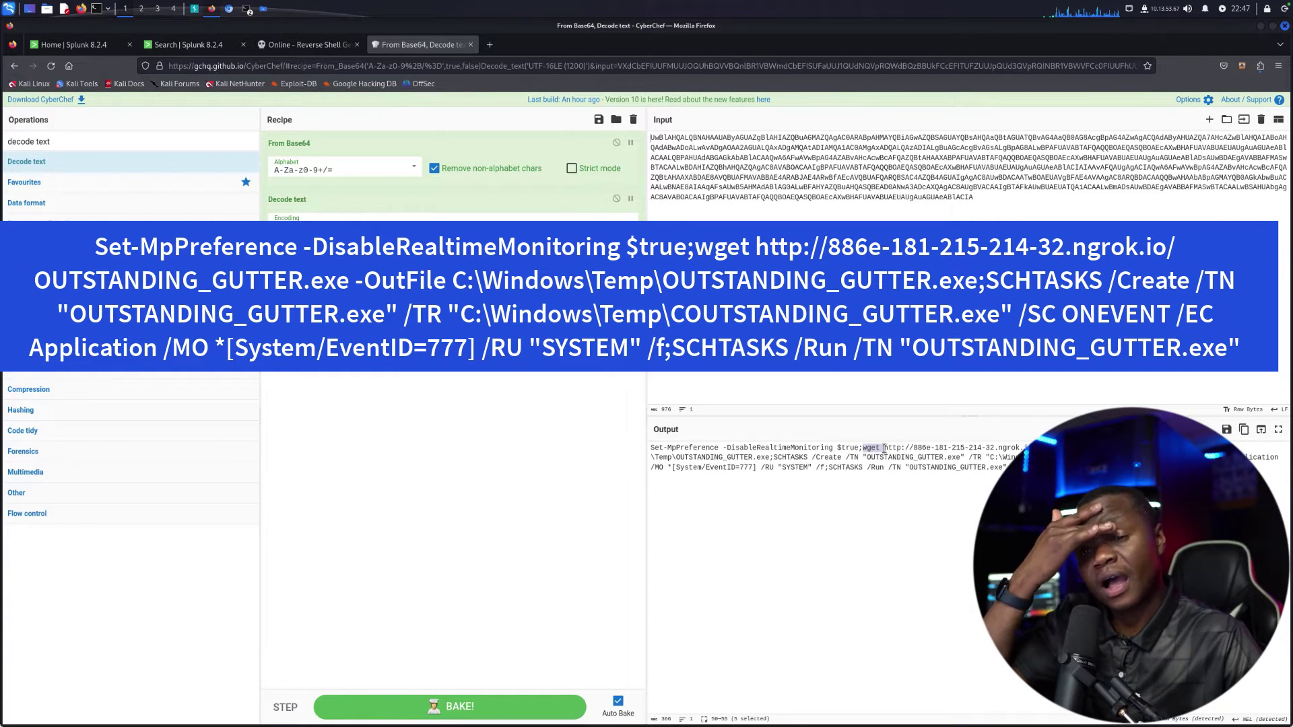
{"action": "left_click", "coordinate": [888, 455]}
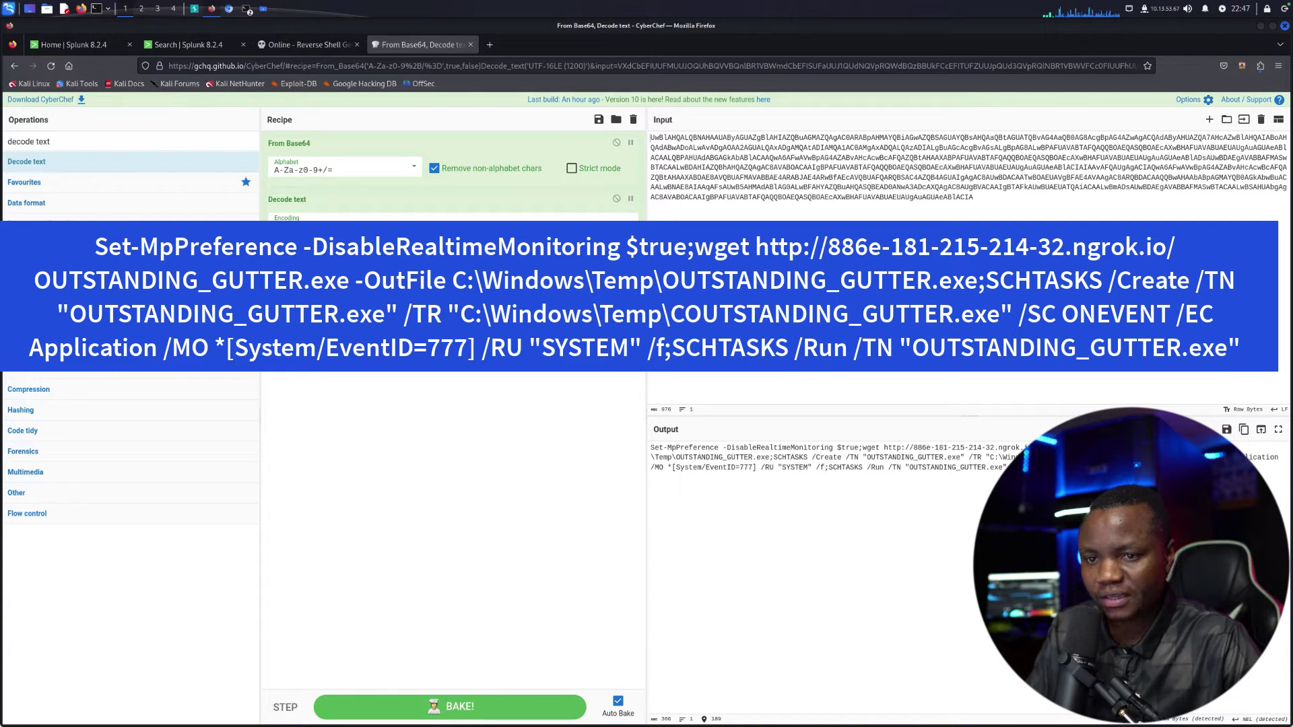
{"action": "left_click_drag", "start_coordinate": [1035, 445], "coordinate": [883, 451]}
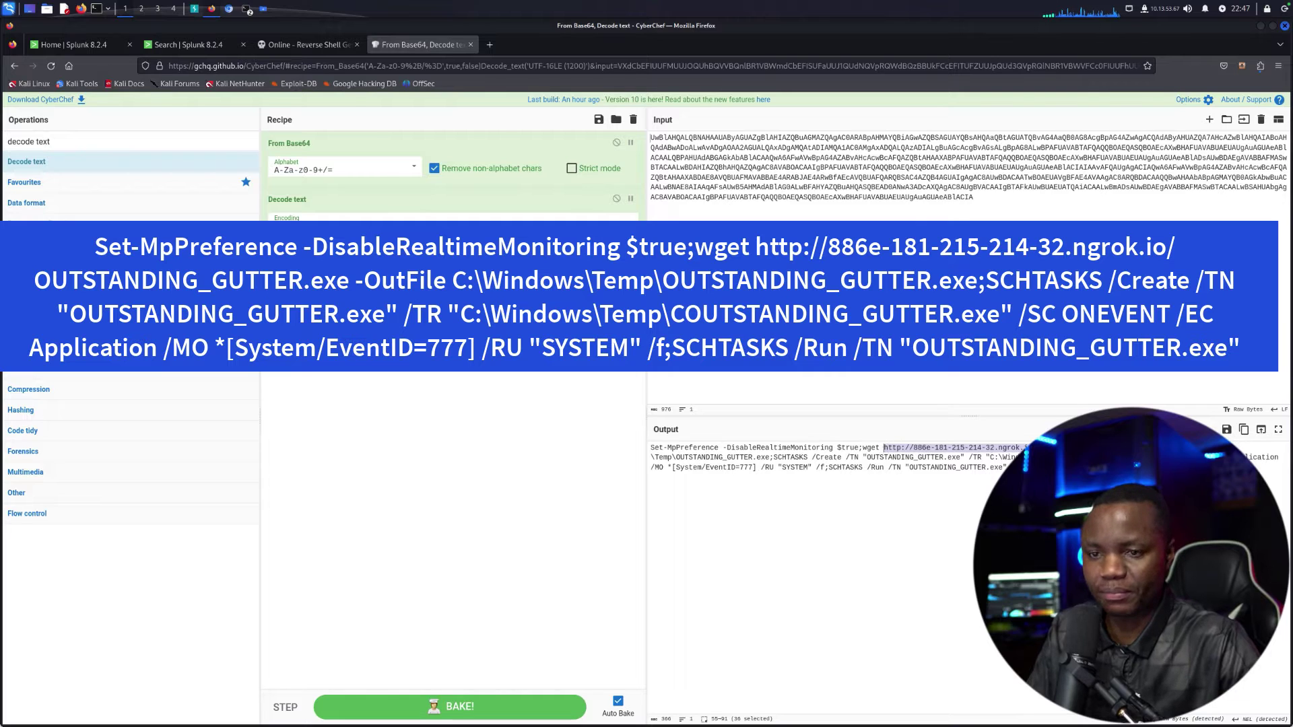
- Examine the decoded command's binary name, SCHTASKS task creation, event ID trigger and the account the task runs as
{"action": "left_click_drag", "start_coordinate": [1129, 447], "coordinate": [1073, 447]}
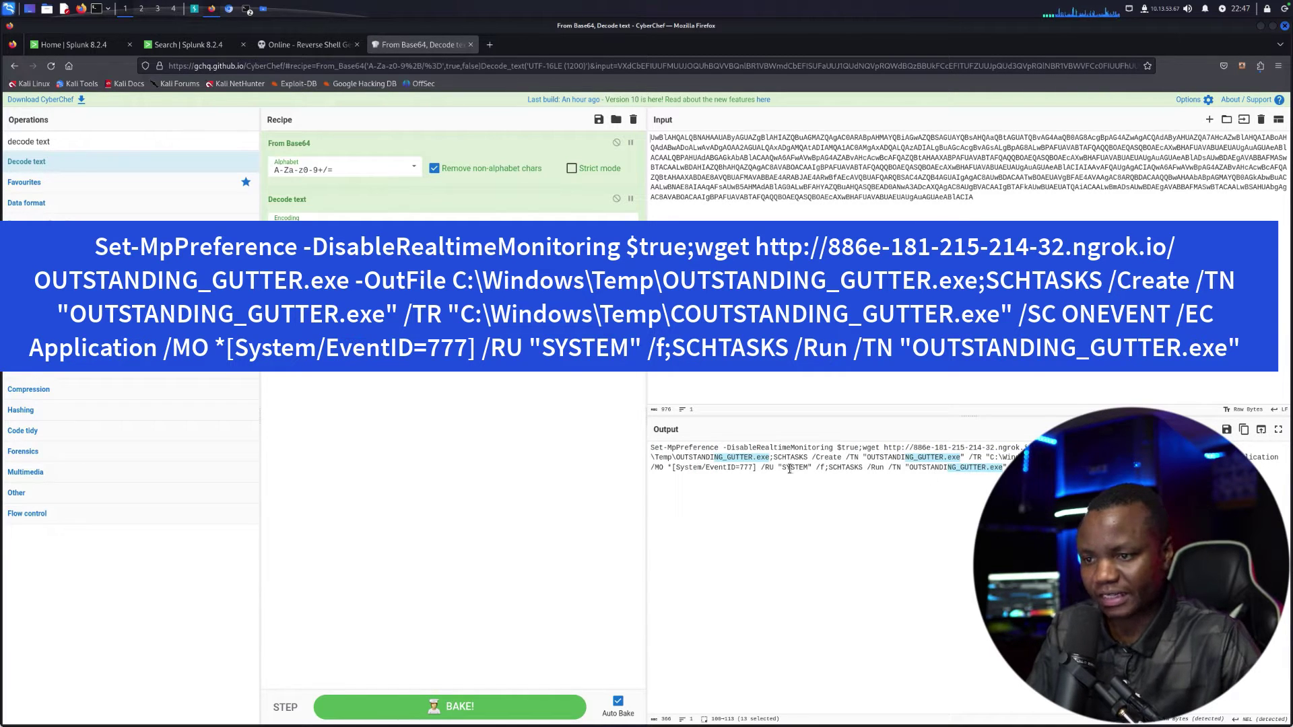
{"action": "left_click", "coordinate": [739, 461]}
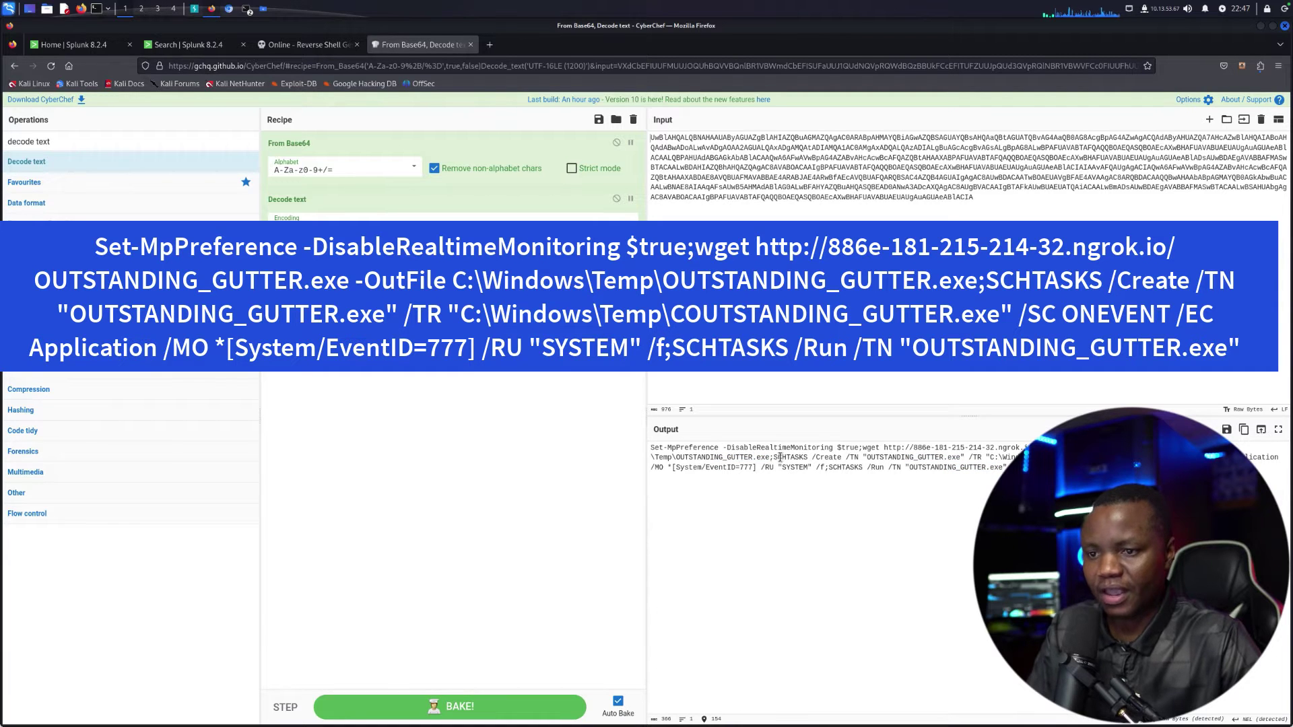
{"action": "left_click_drag", "start_coordinate": [774, 458], "coordinate": [808, 458]}
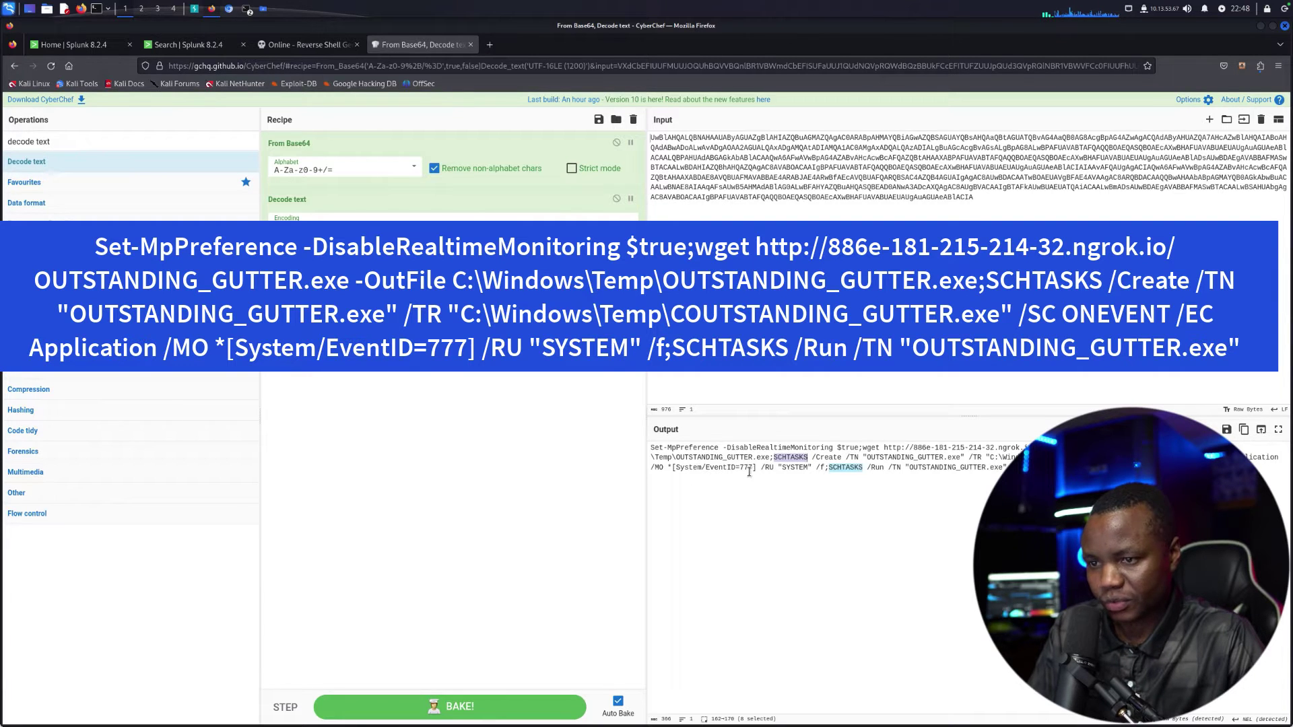
{"action": "left_click_drag", "start_coordinate": [754, 468], "coordinate": [727, 469]}
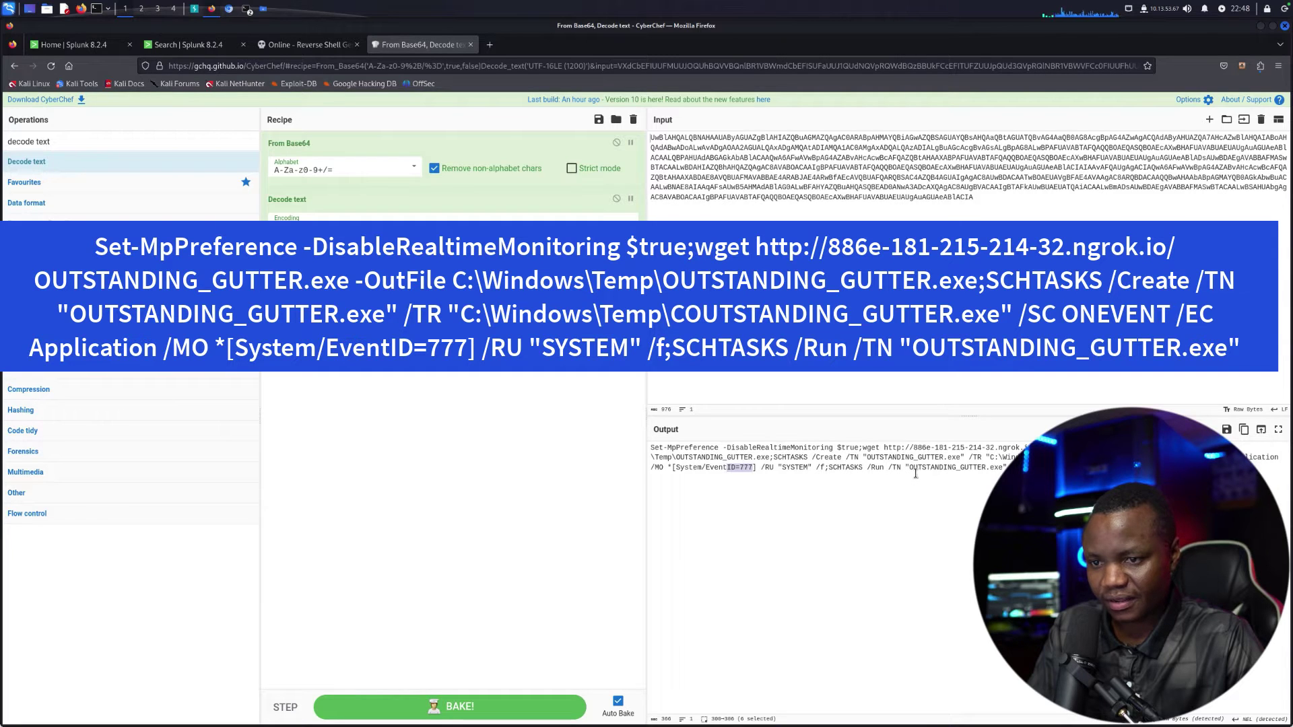
{"action": "double_click", "coordinate": [786, 468]}
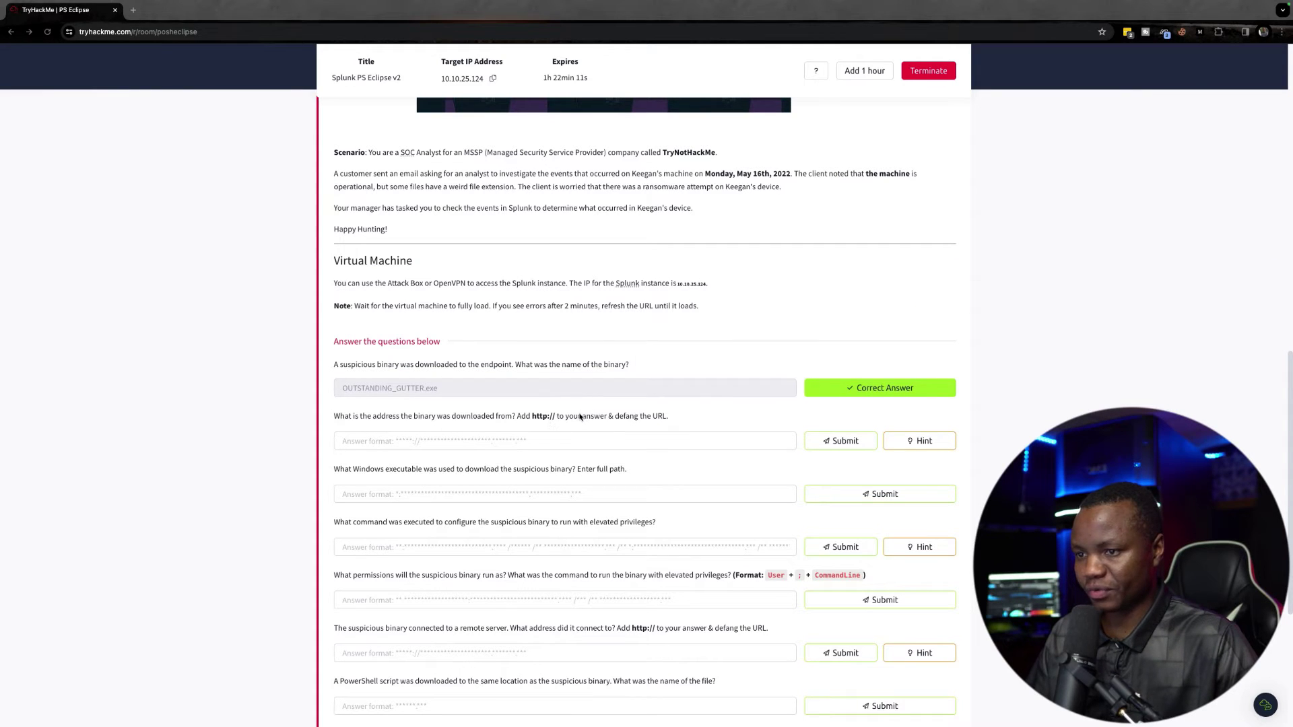
- Check the defang requirement in the TryHackMe download address question, and copy the full URL after wget from the CyberChef output
{"action": "left_click_drag", "start_coordinate": [599, 416], "coordinate": [666, 415]}
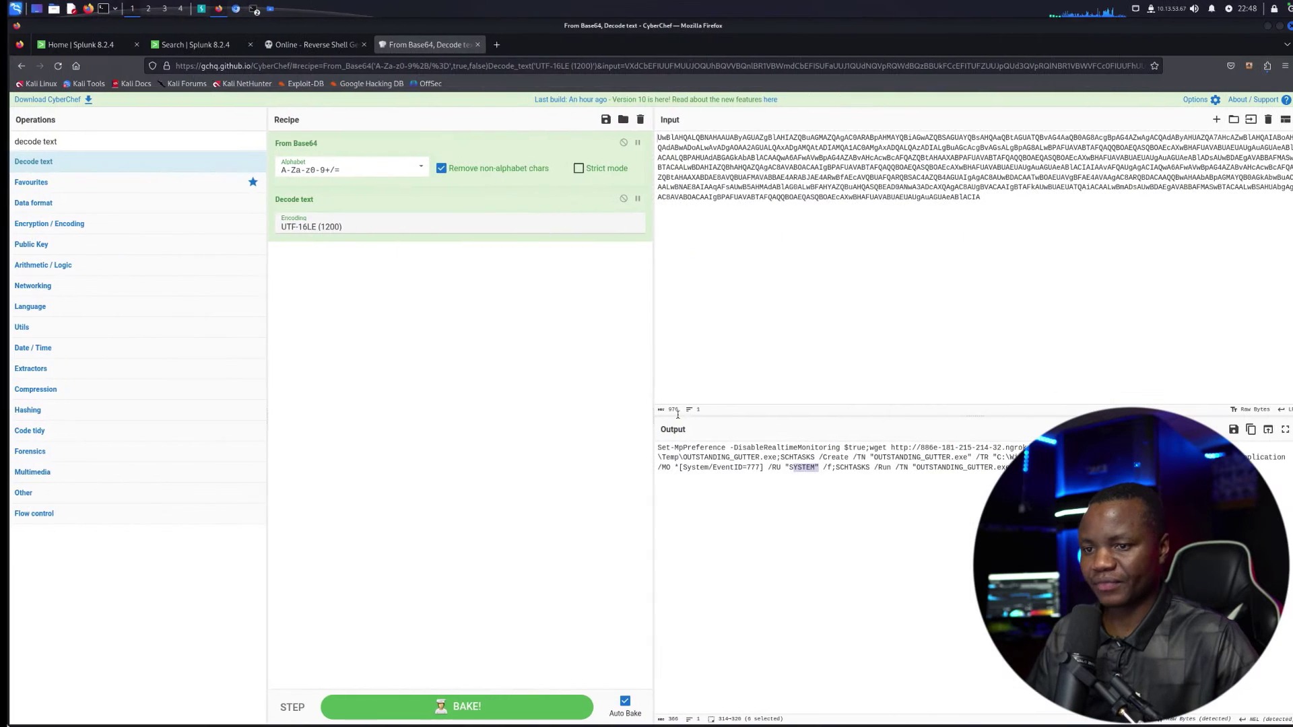
{"action": "left_click", "coordinate": [968, 467]}
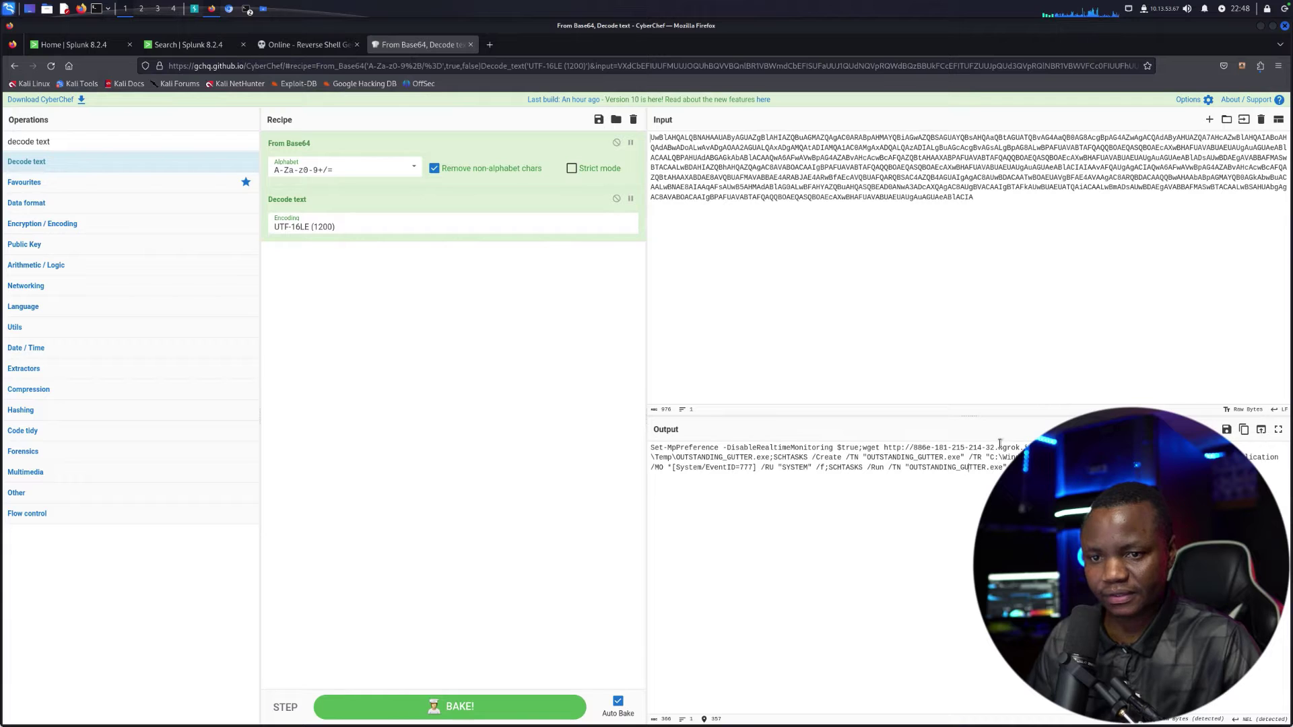
{"action": "left_click_drag", "start_coordinate": [1130, 447], "coordinate": [881, 444]}
{"action": "key", "text": "ctrl+c"}
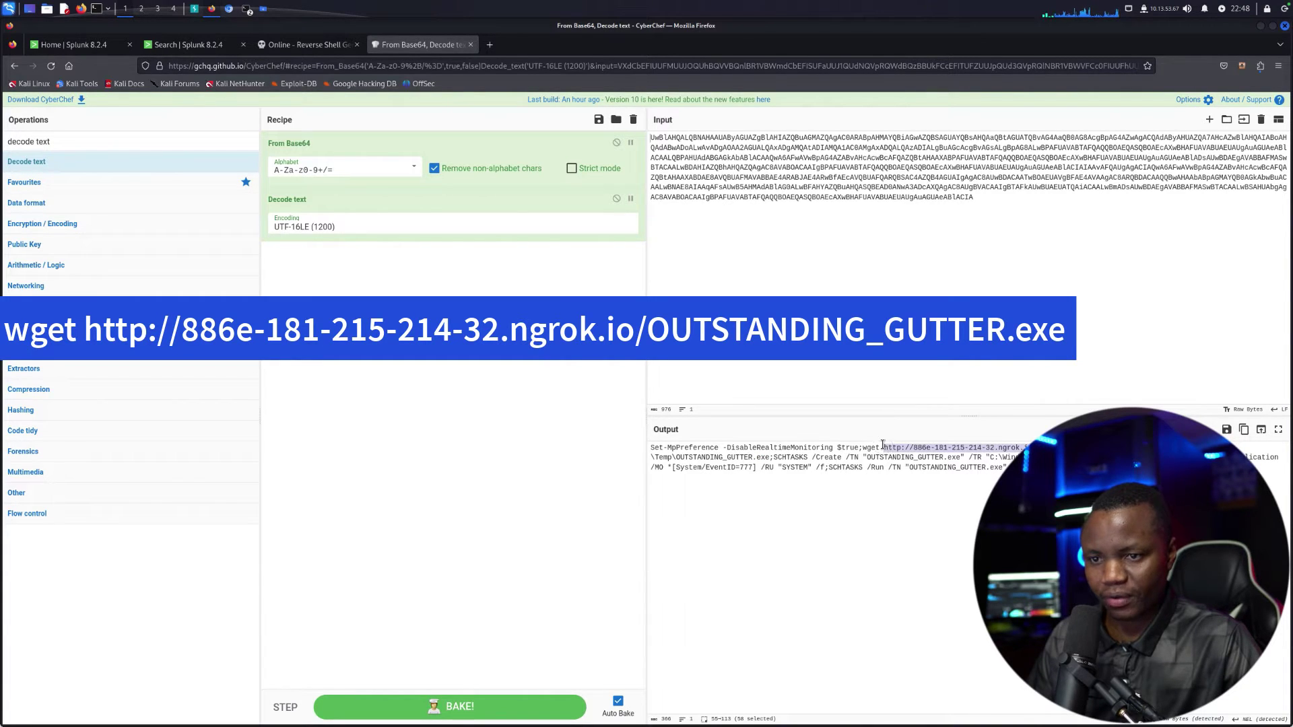
{"action": "right_click", "coordinate": [893, 447]}
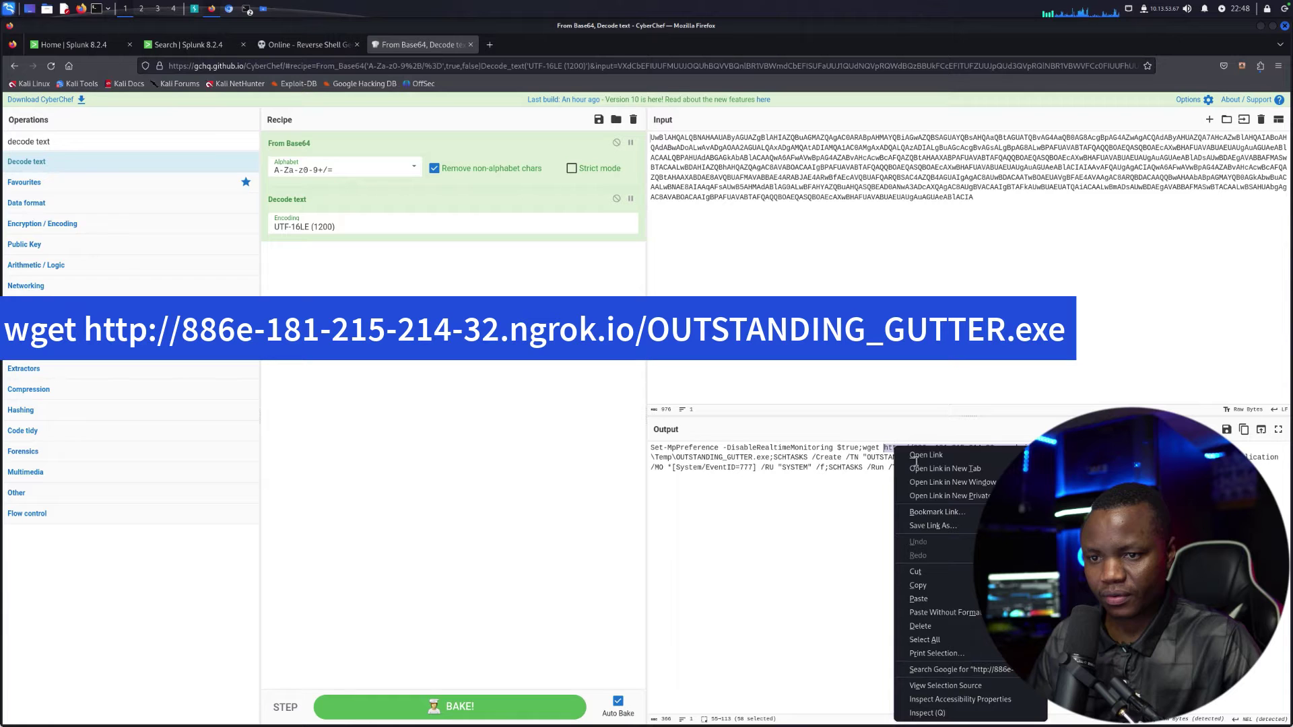
{"action": "left_click", "coordinate": [918, 585]}
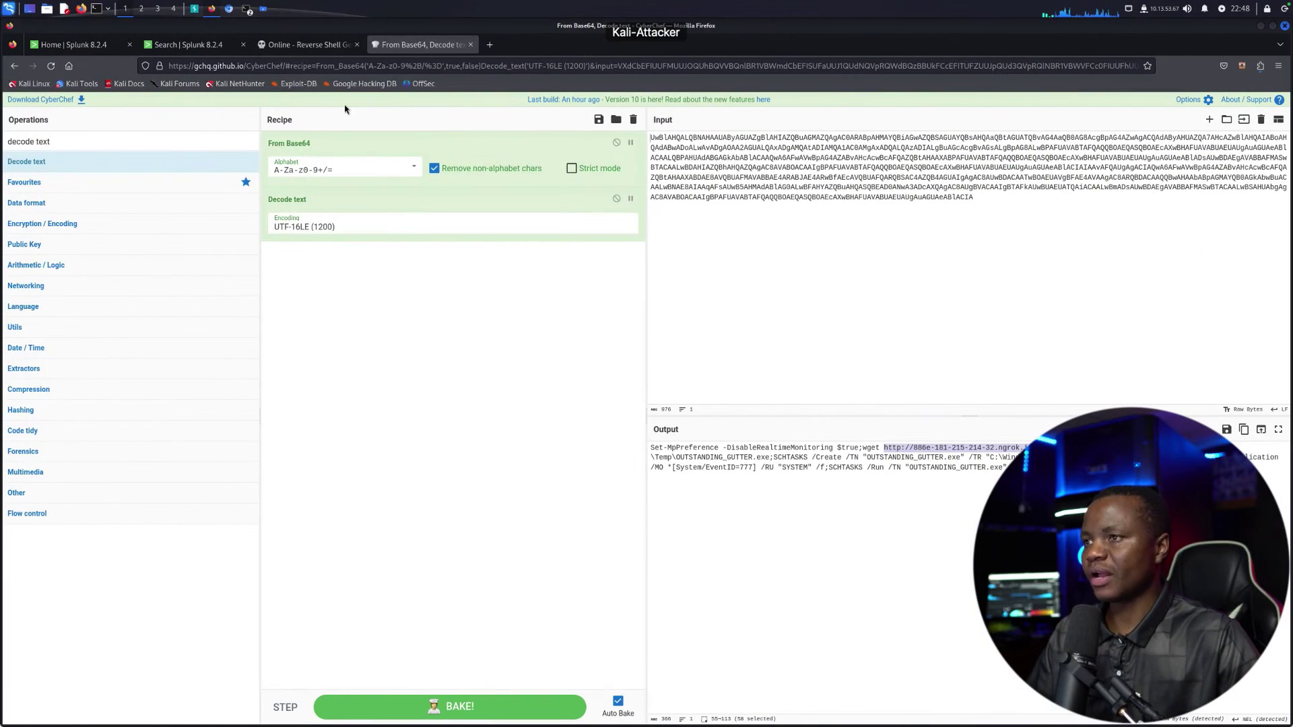
- Open a second, empty CyberChef page in a new browser tab through a web search for "cyberchef"
{"action": "left_click", "coordinate": [489, 45]}
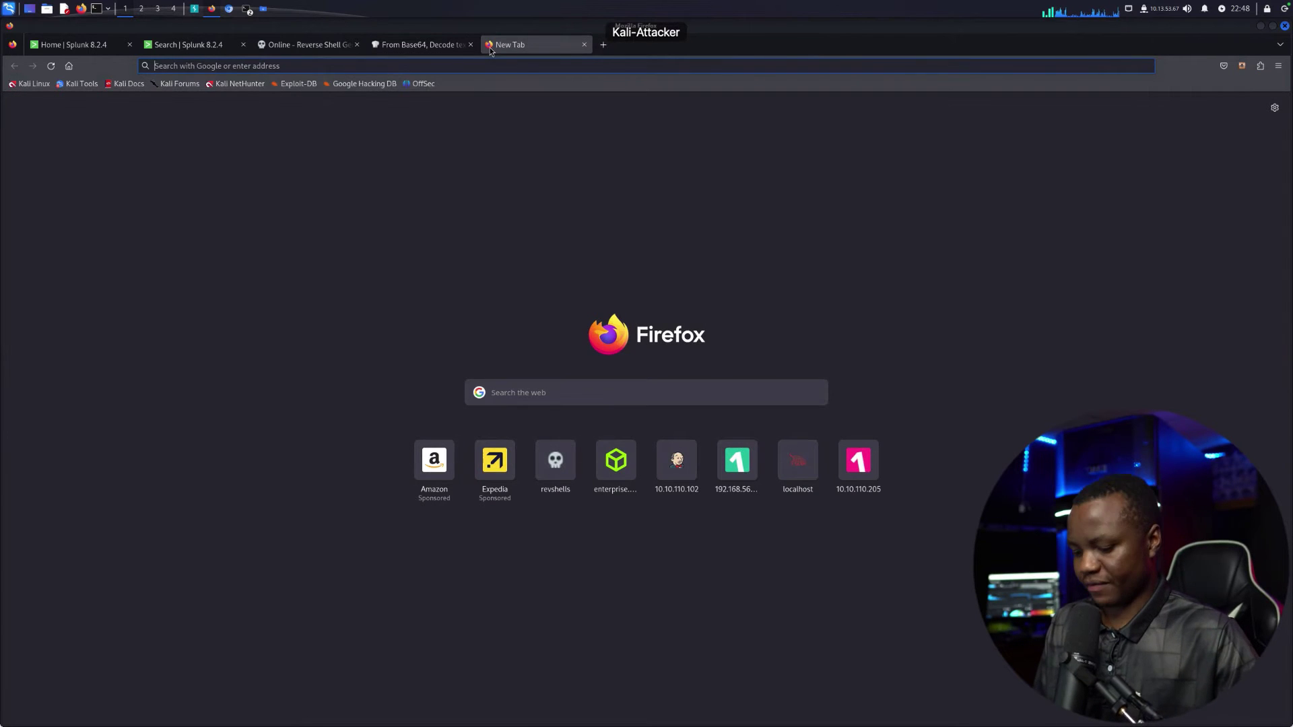
{"action": "type", "text": "cyberchef"}
{"action": "key", "text": "Return"}
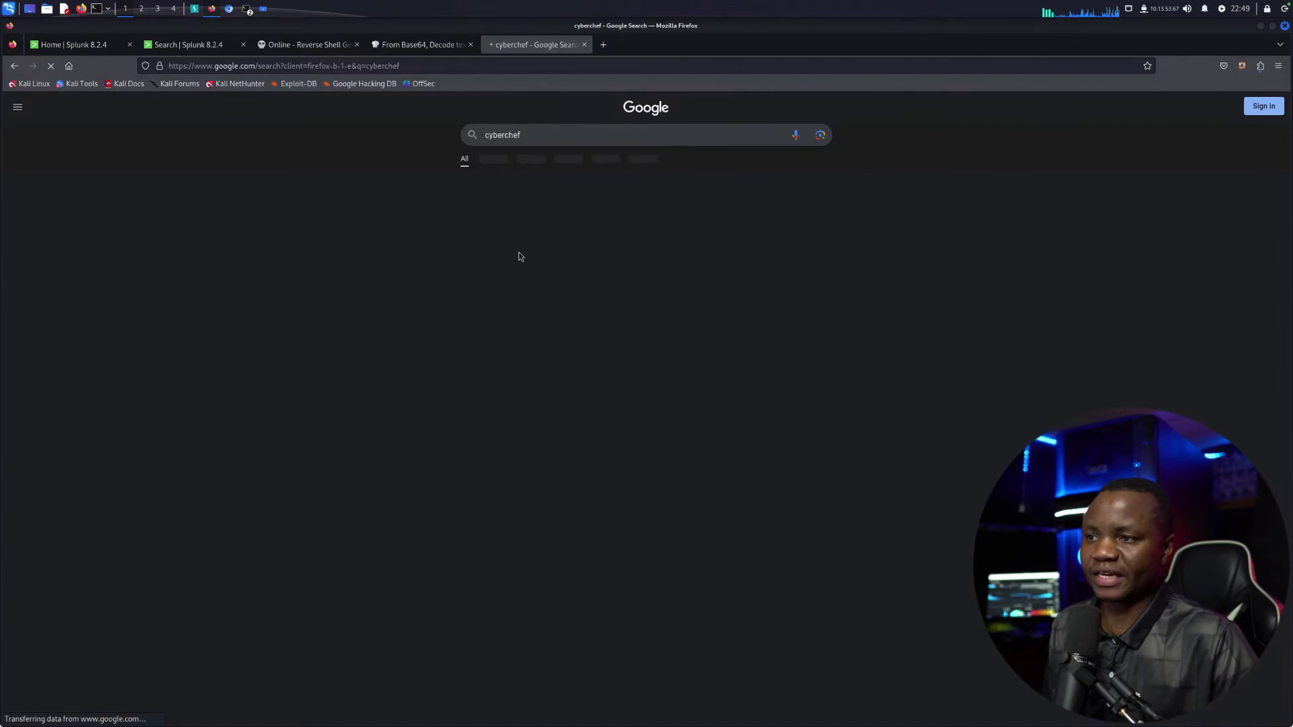
{"action": "left_click", "coordinate": [495, 209]}
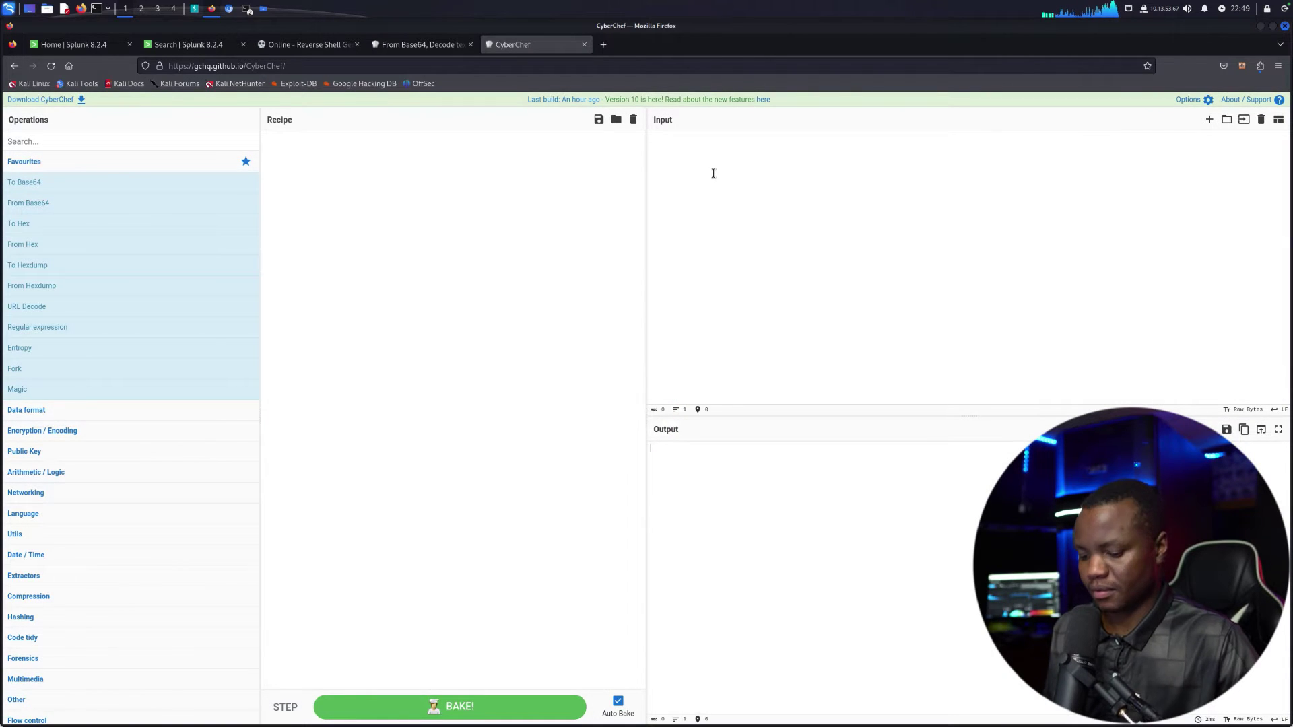
- Paste the copied download URL as the input and add the Defang URL operation to the recipe
{"action": "key", "text": "ctrl+v"}
{"action": "left_click", "coordinate": [64, 147]}
{"action": "type", "text": "d"}
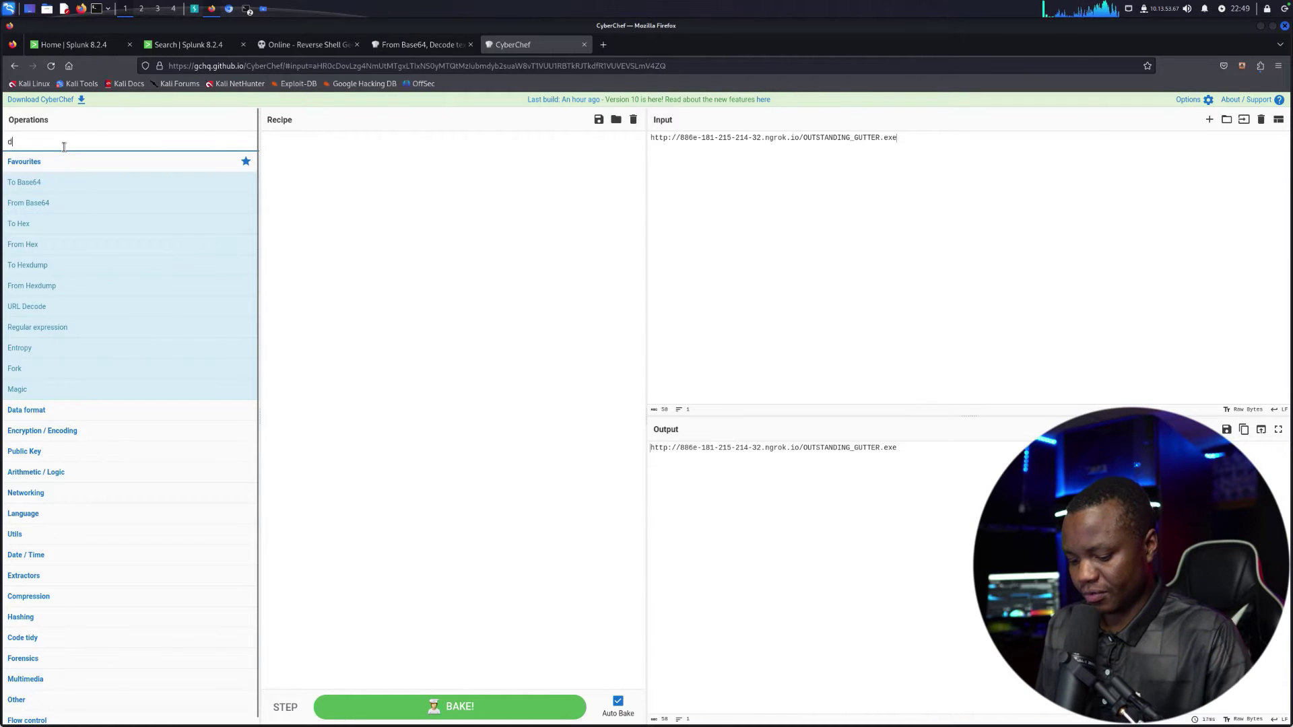
{"action": "type", "text": "efang"}
{"action": "left_click_drag", "start_coordinate": [39, 164], "coordinate": [387, 161]}
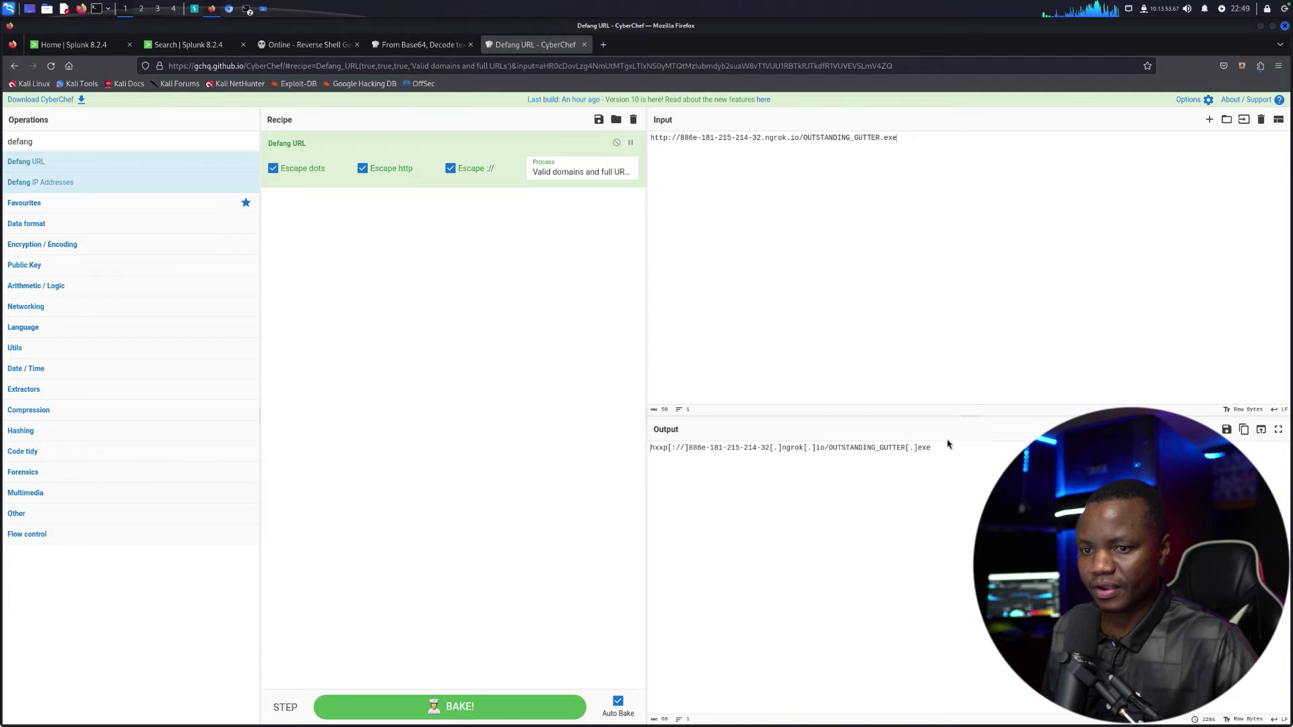
{"action": "left_click_drag", "start_coordinate": [943, 453], "coordinate": [663, 449]}
{"action": "right_click", "coordinate": [663, 449]}
{"action": "left_click", "coordinate": [680, 496]}
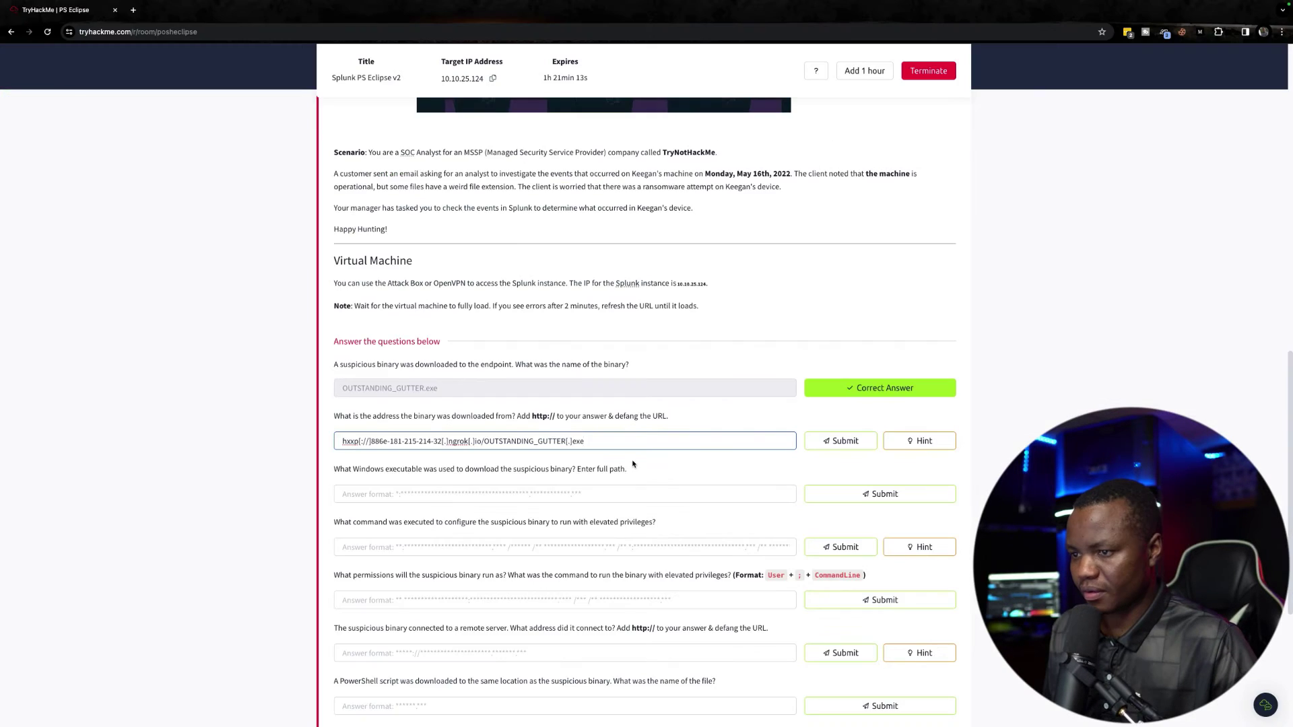
{"action": "left_click_drag", "start_coordinate": [481, 441], "coordinate": [585, 440]}
{"action": "key", "text": "BackSpace"}
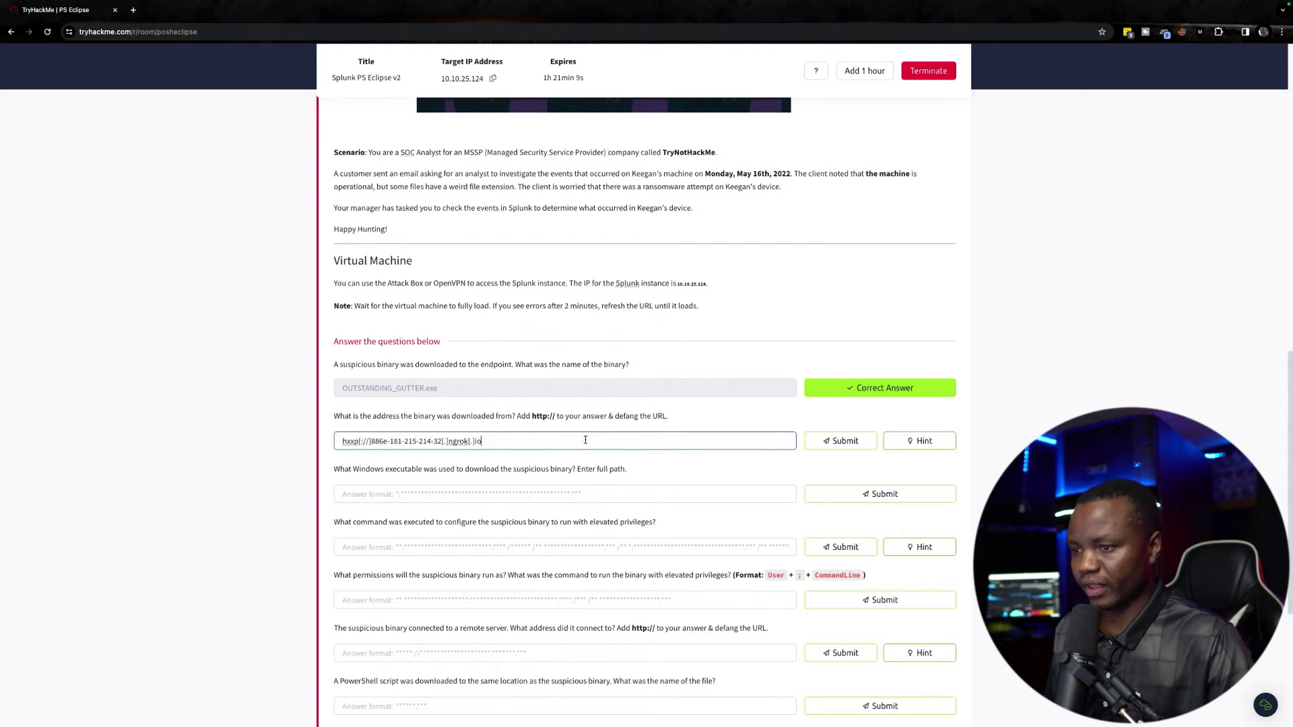
{"action": "left_click", "coordinate": [851, 446]}
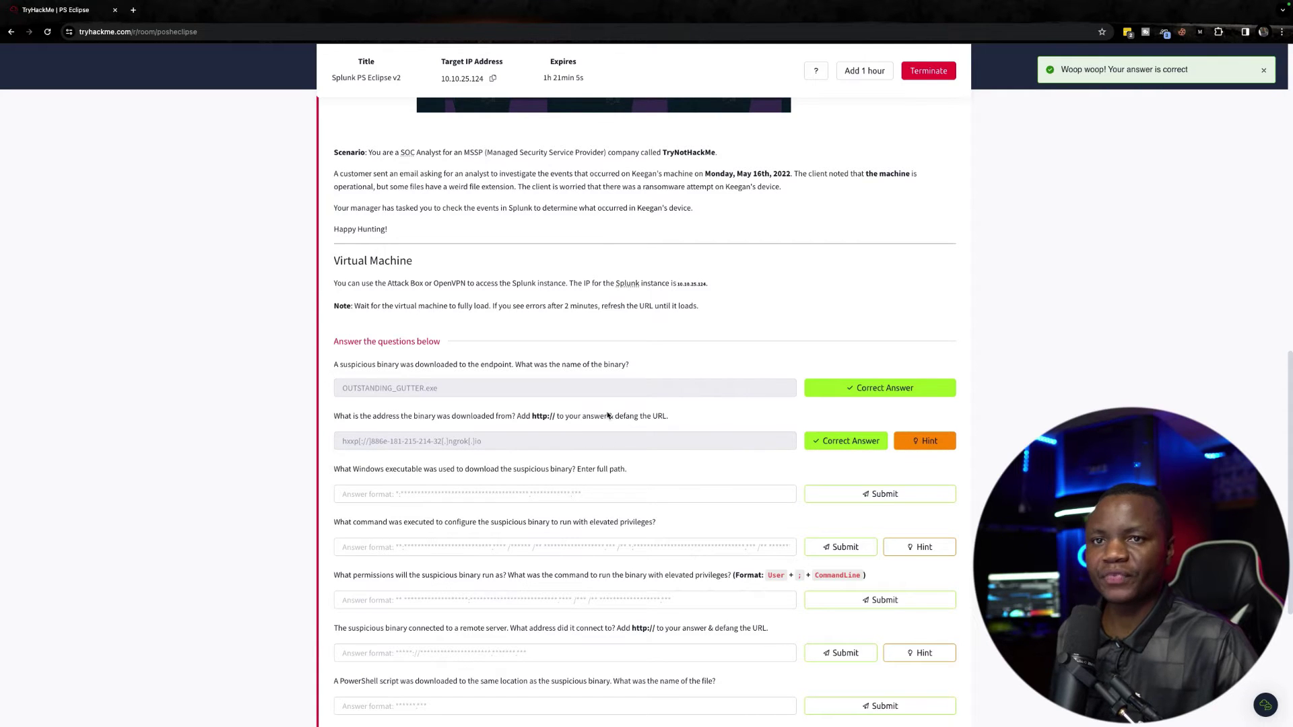
- Read the TryHackMe question about the Windows executable used for the download and examine the wget call in CyberChef's decoded command
{"action": "key", "text": "ctrl+Right"}
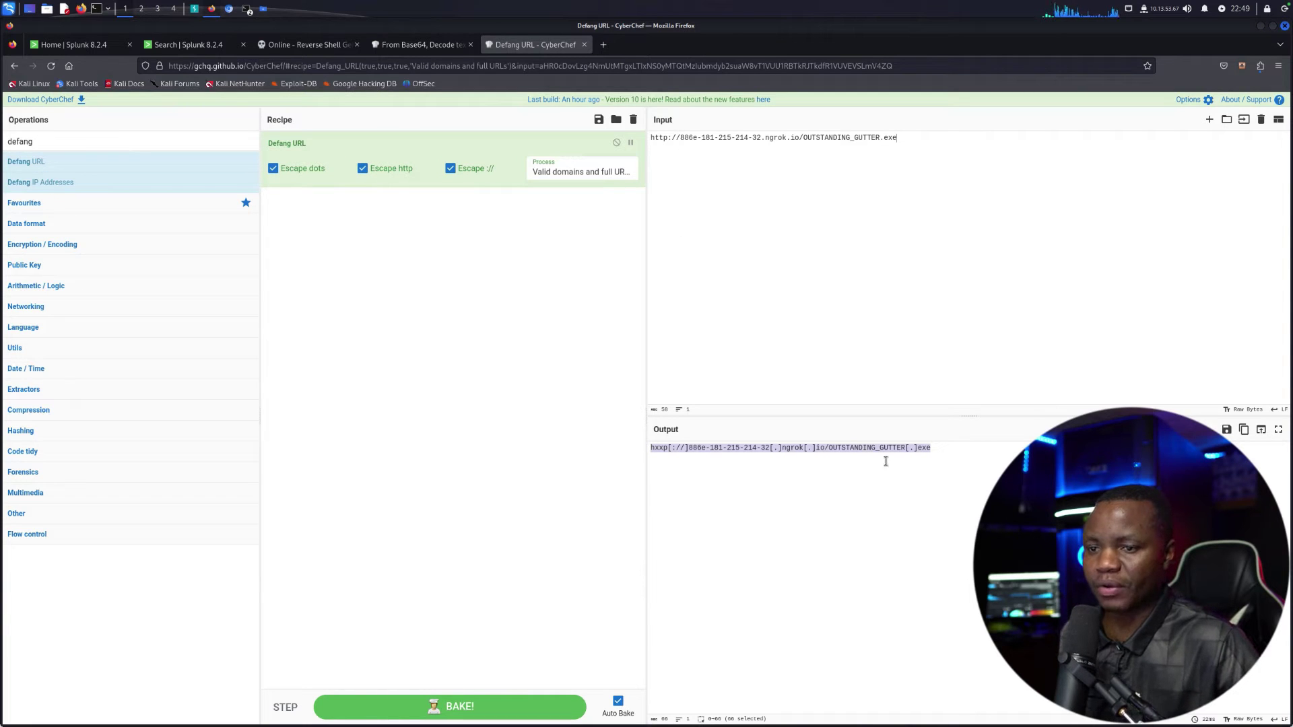
{"action": "key", "text": "ctrl+Left"}
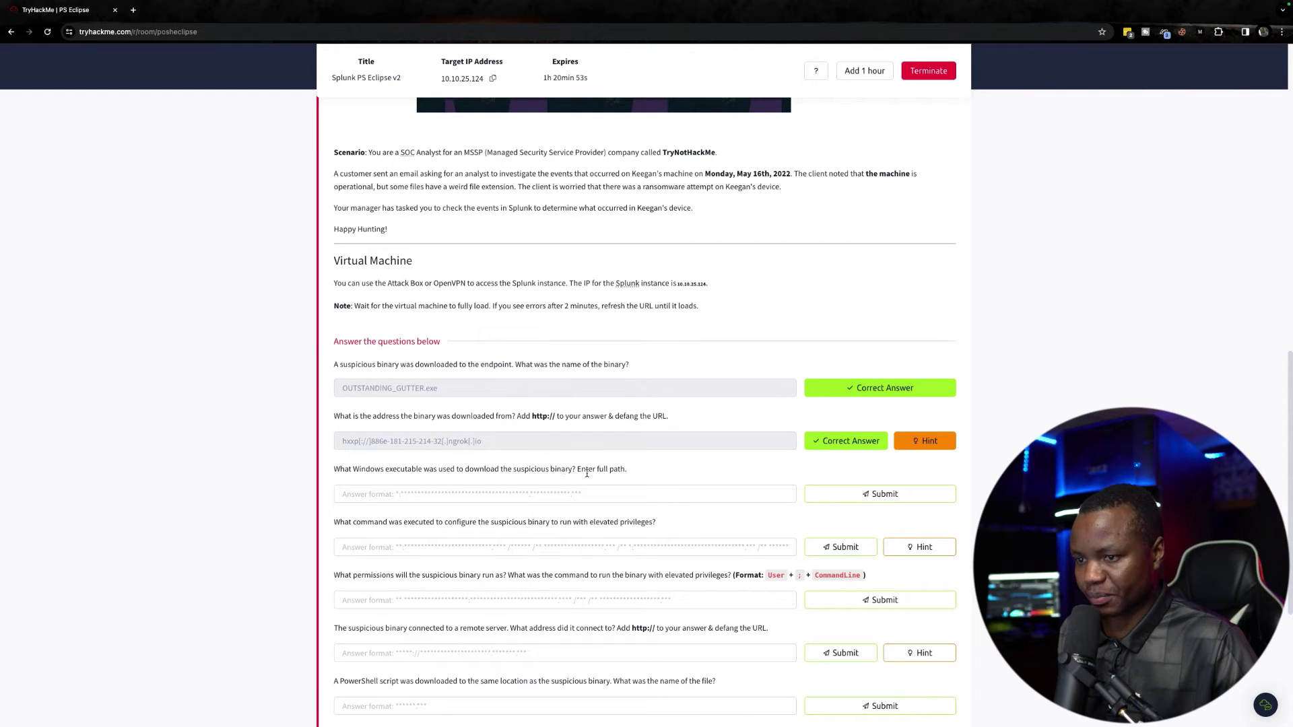
{"action": "left_click_drag", "start_coordinate": [578, 470], "coordinate": [610, 470]}
{"action": "key", "text": "super+Tab"}
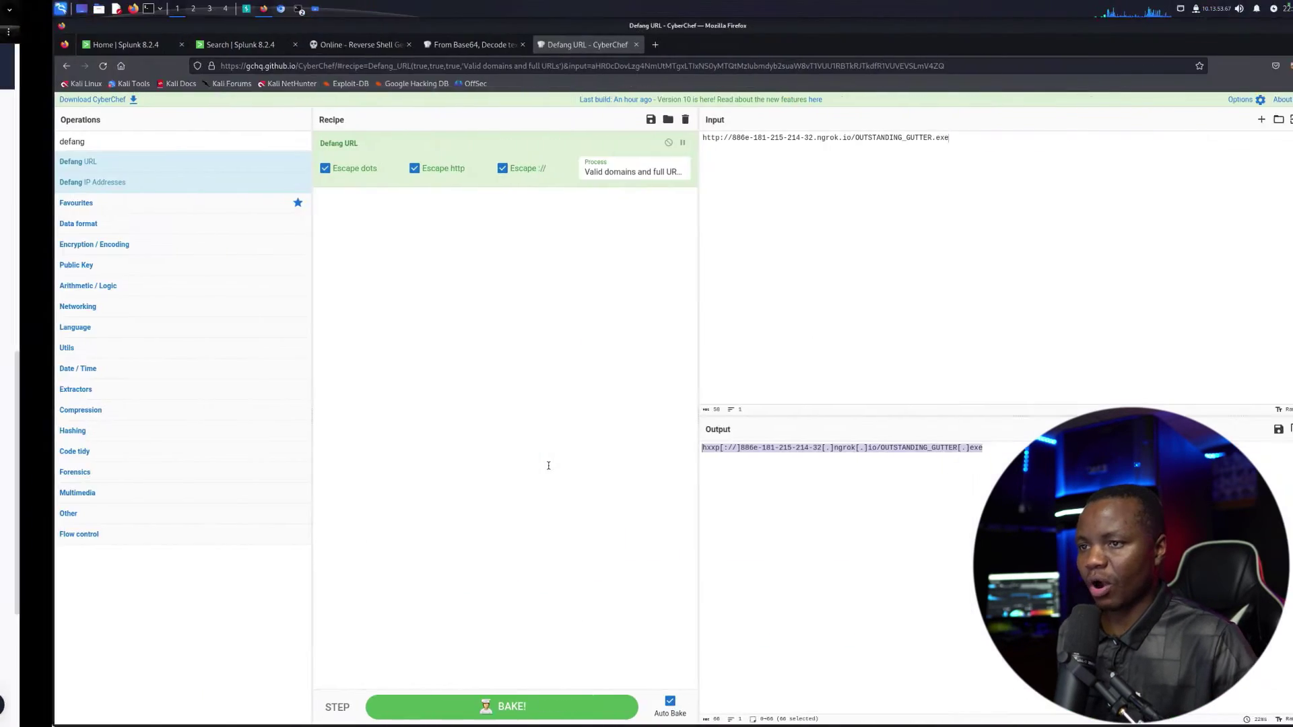
{"action": "left_click", "coordinate": [408, 45]}
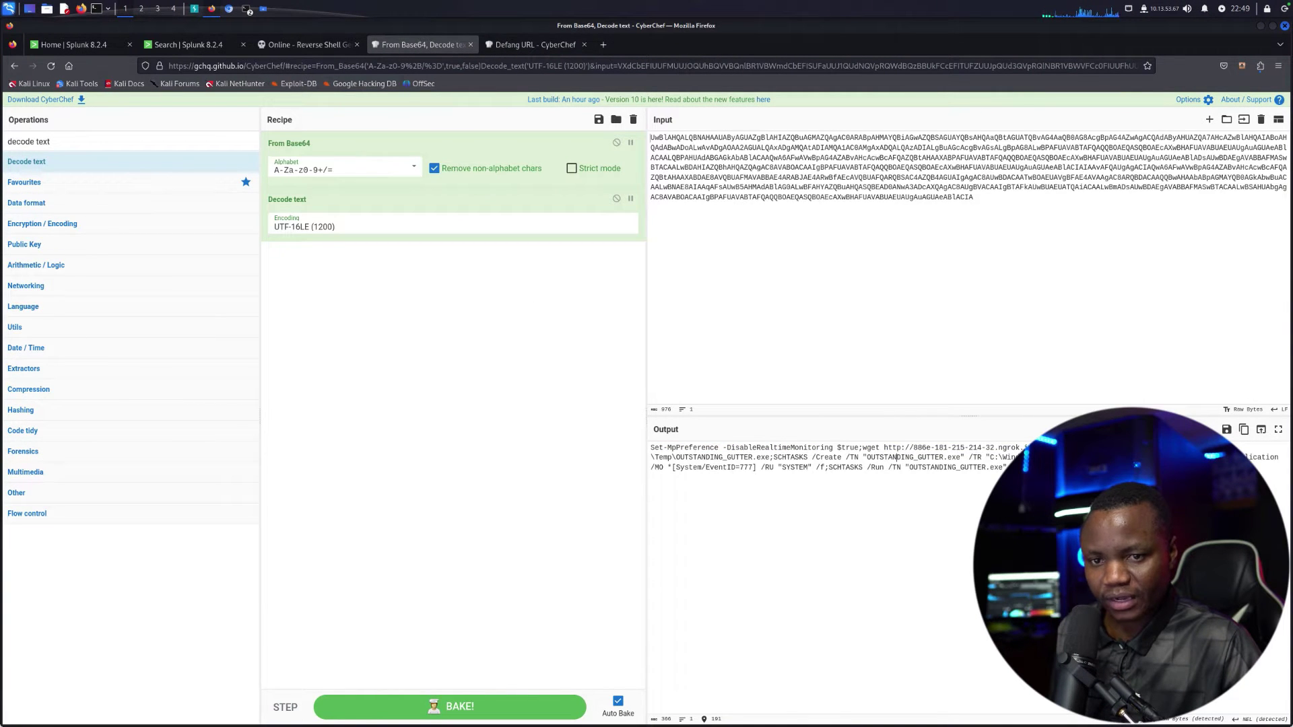
{"action": "left_click_drag", "start_coordinate": [879, 448], "coordinate": [863, 449]}
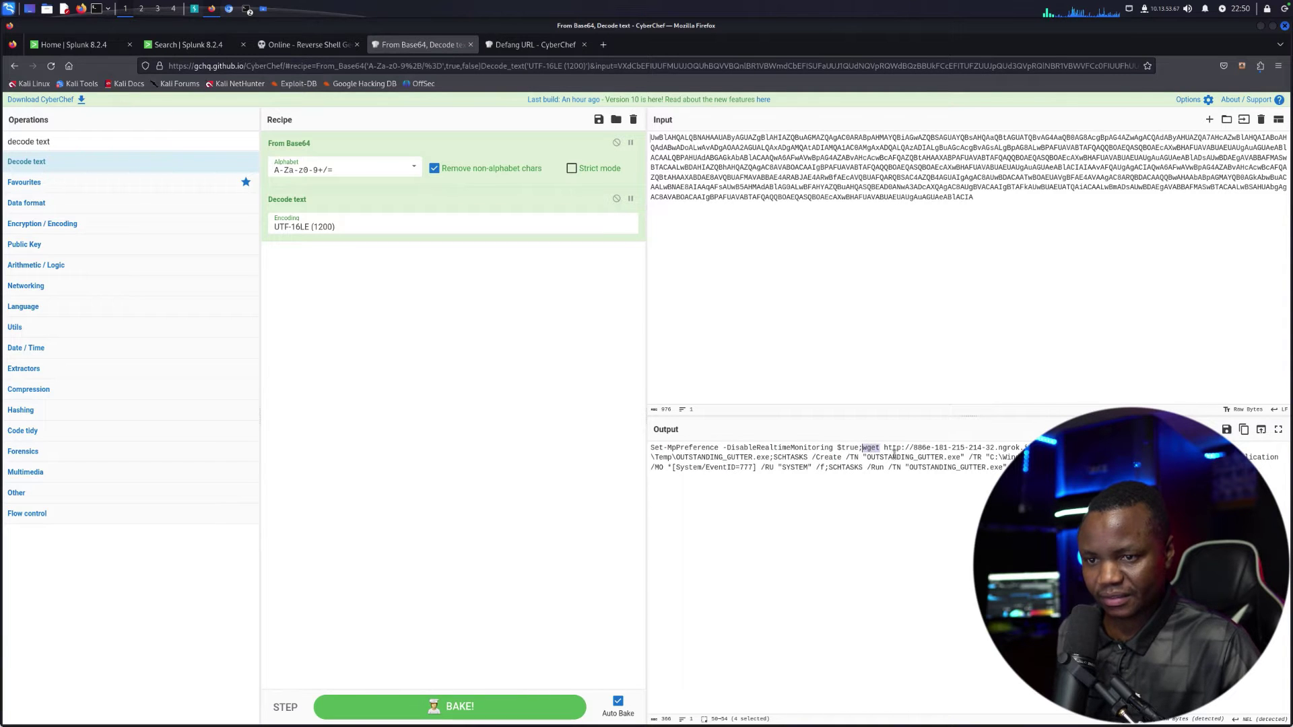
- Switch to the Splunk search results and copy the ParentImage path of powershell.exe from the 1:33:49 PM schtasks event
{"action": "left_click", "coordinate": [206, 45]}
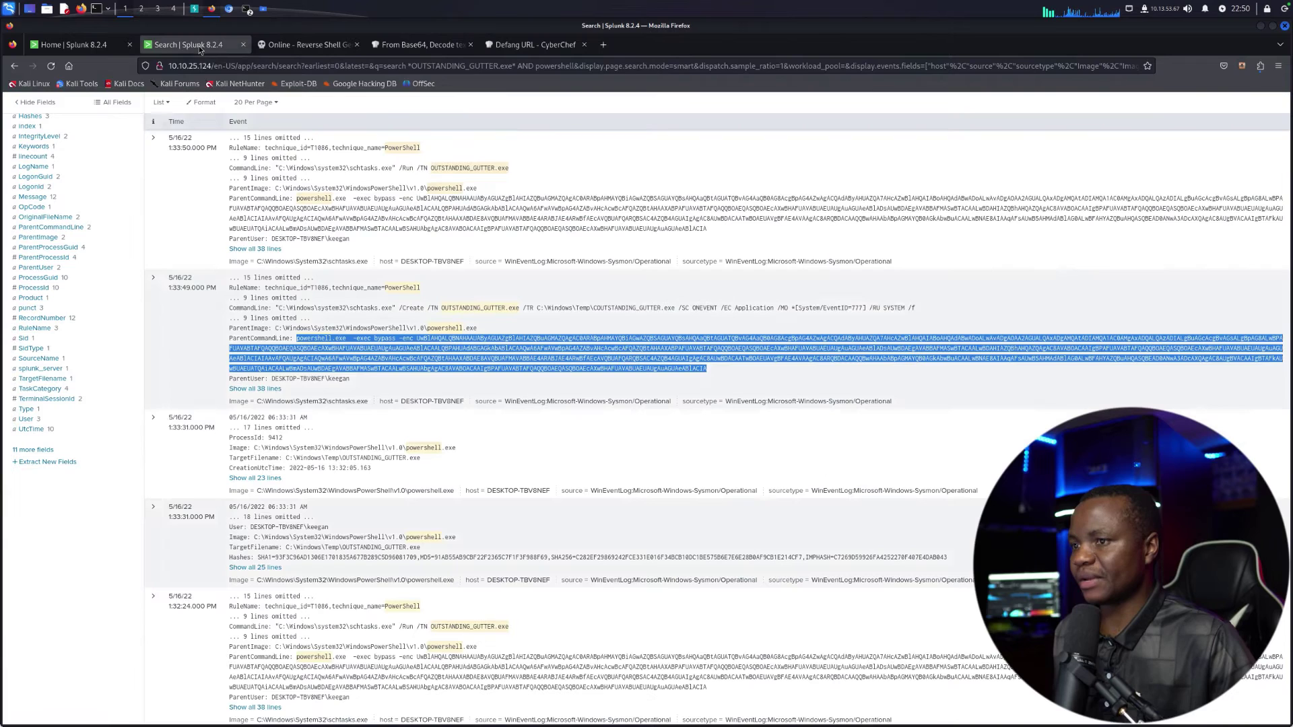
{"action": "left_click", "coordinate": [389, 340]}
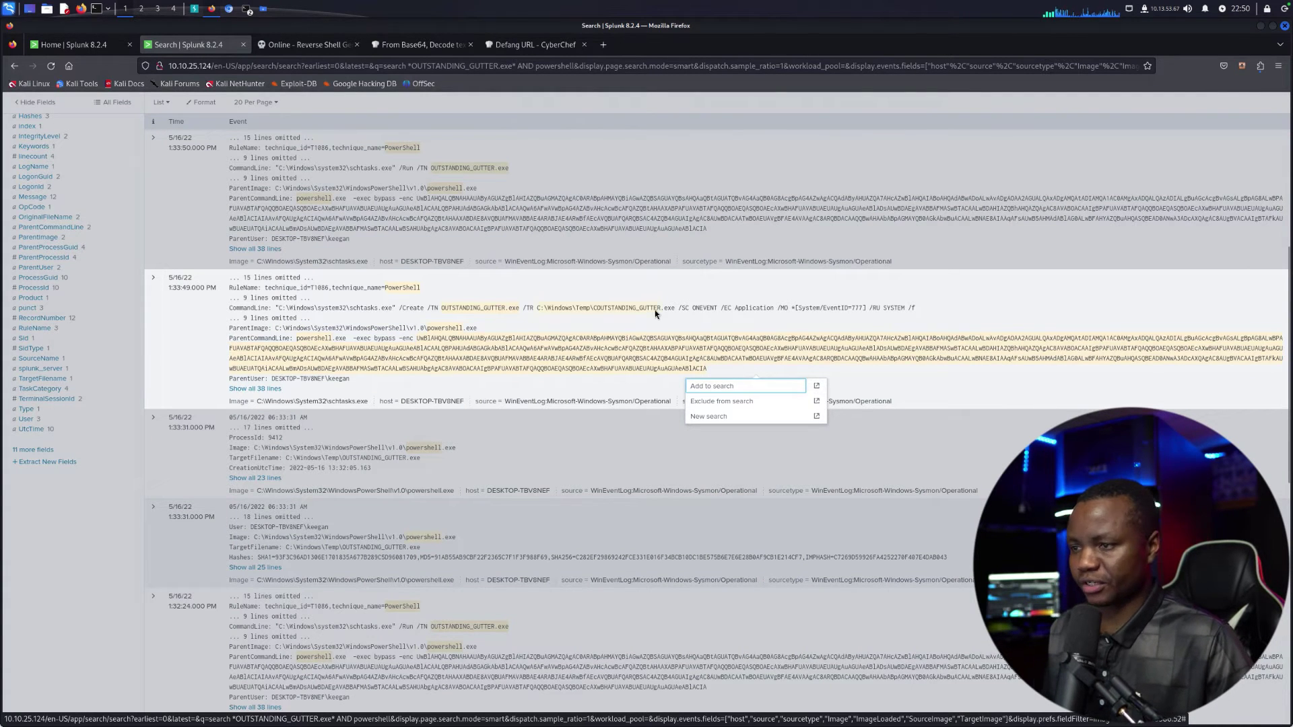
{"action": "left_click", "coordinate": [524, 325]}
{"action": "left_click_drag", "start_coordinate": [477, 326], "coordinate": [272, 328]}
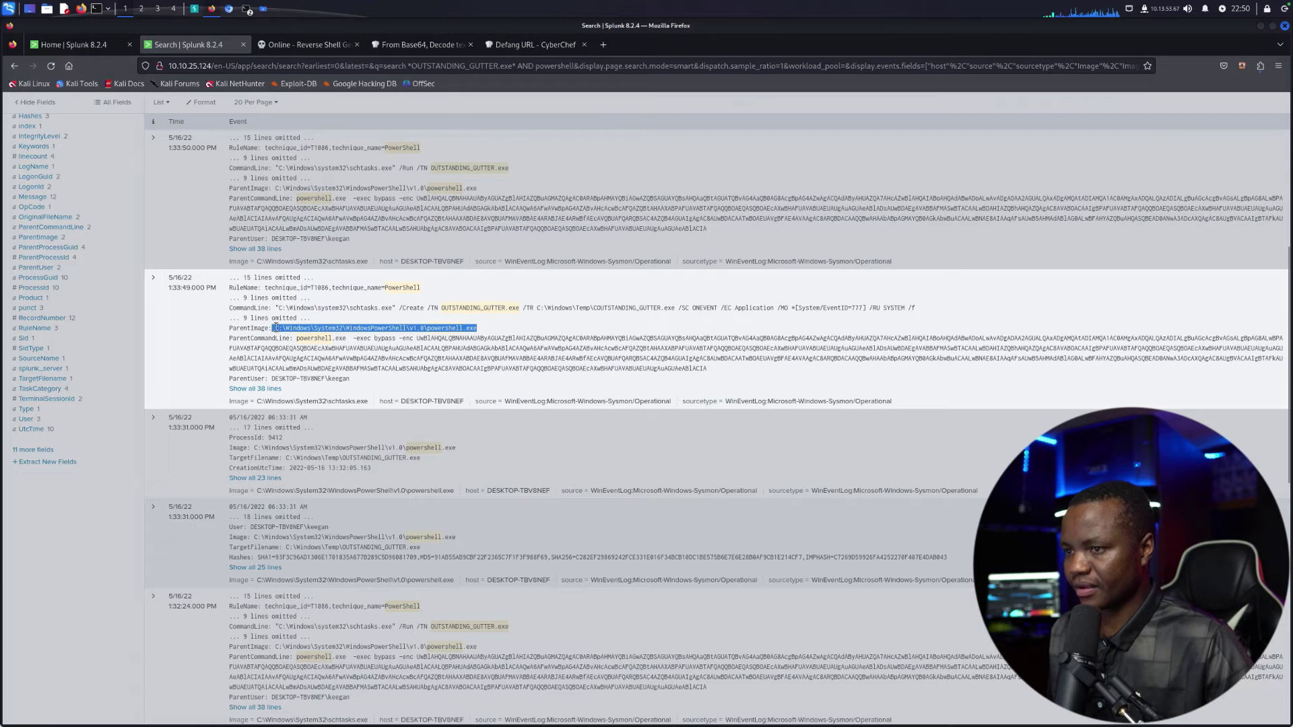
{"action": "right_click", "coordinate": [287, 327]}
{"action": "left_click", "coordinate": [297, 341]}
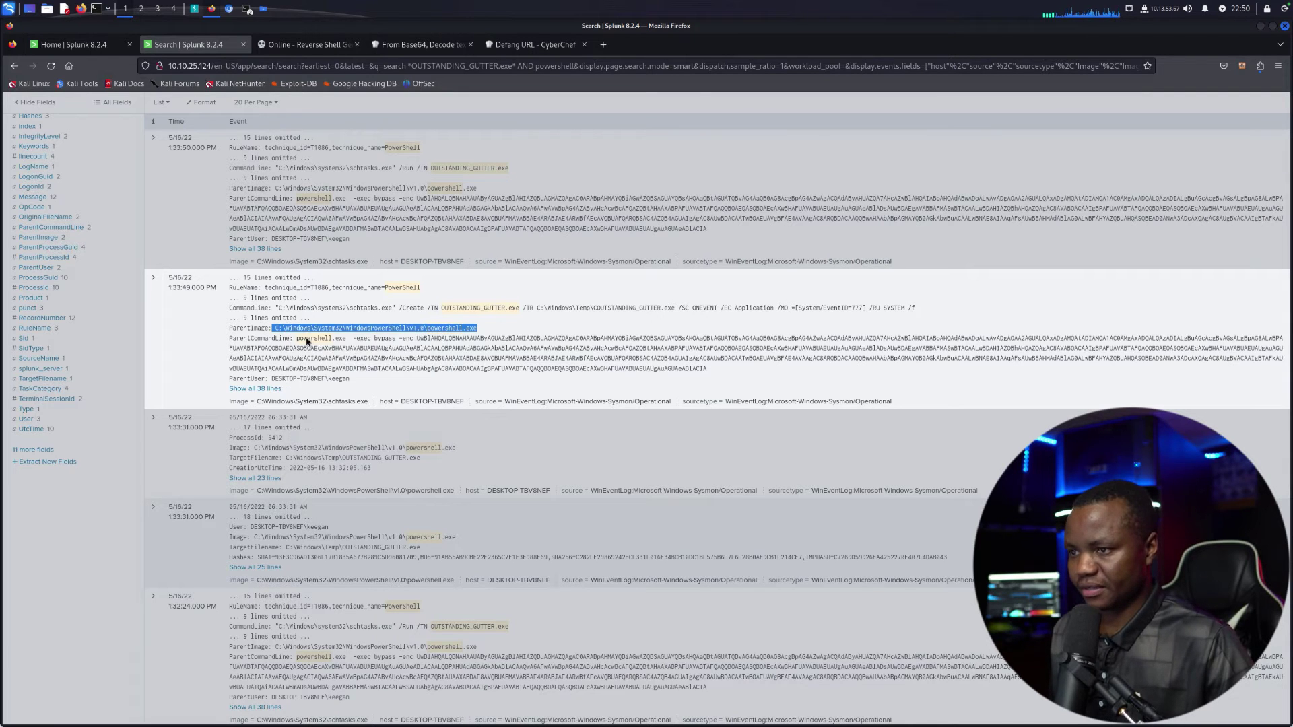
- Submit C:\Windows\System32\WindowsPowerShell\v1.0\powershell.exe in TryHackMe as the executable that downloaded the suspicious binary
{"action": "key", "text": "super+Tab"}
{"action": "left_click", "coordinate": [370, 494]}
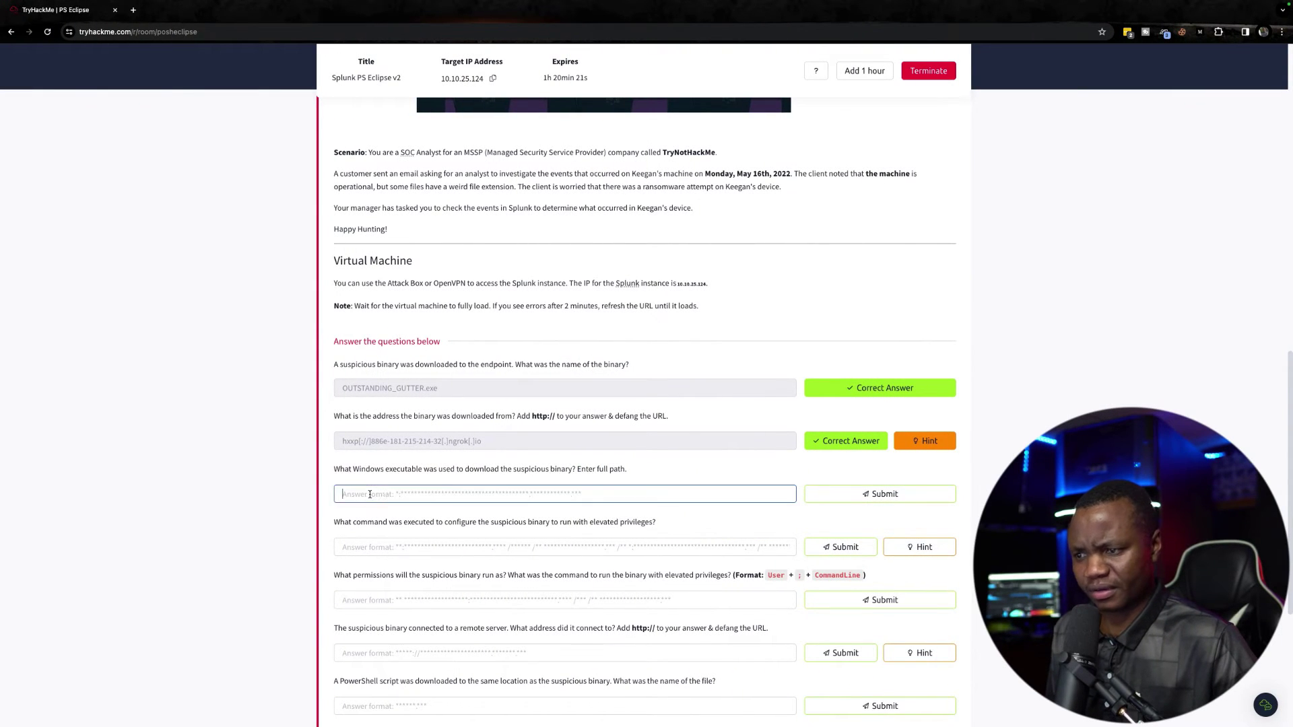
{"action": "key", "text": "ctrl+v"}
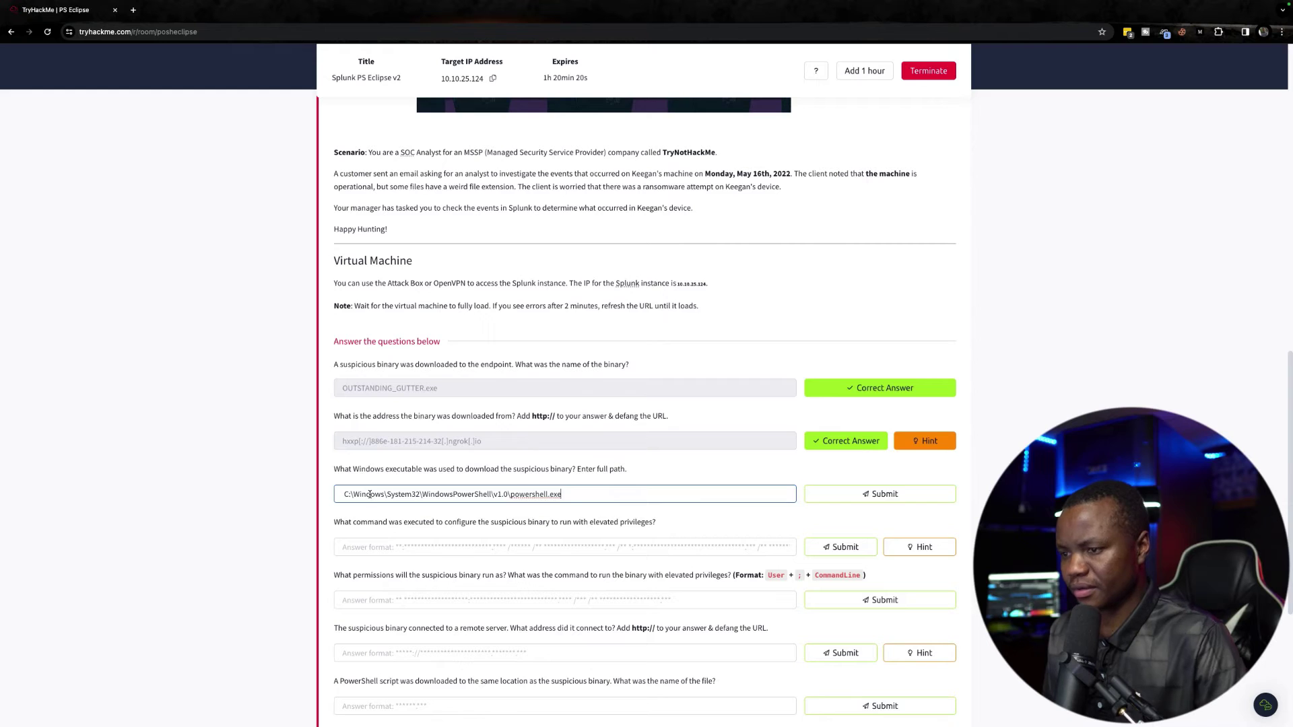
{"action": "left_click", "coordinate": [853, 494]}
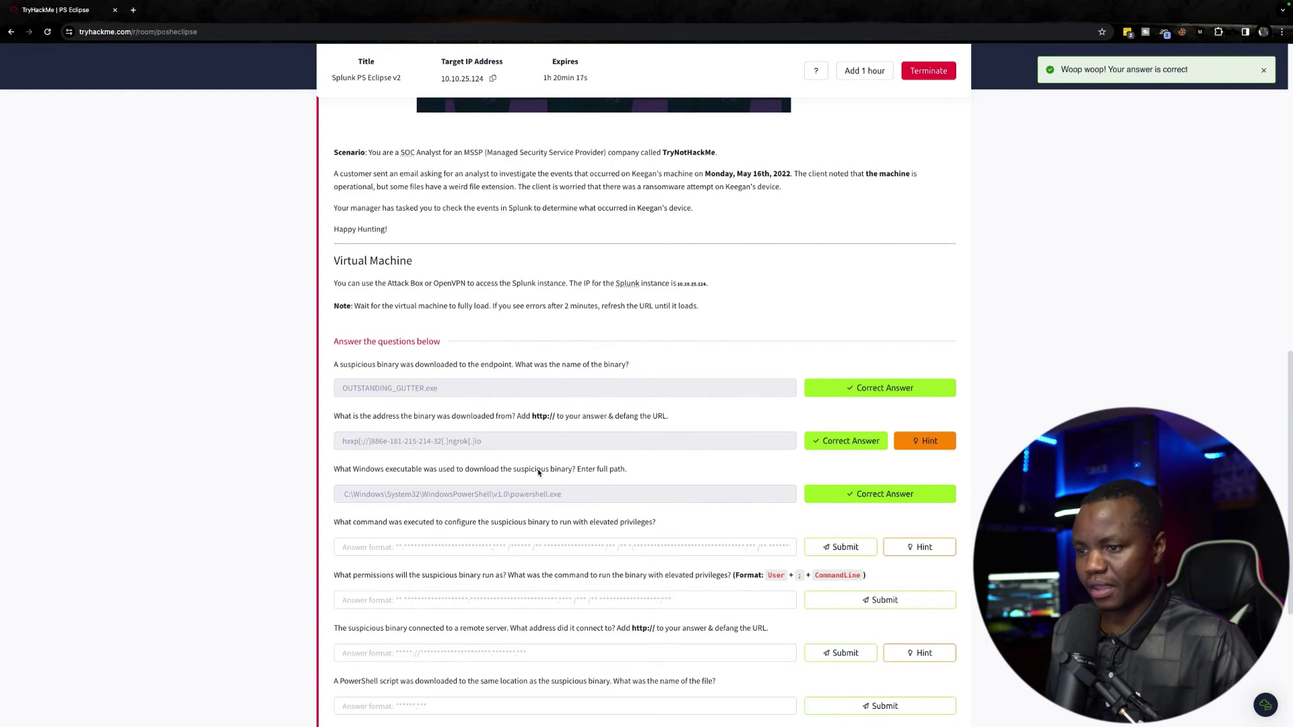
- Read the question about the elevated privileges command and examine the /RU "SYSTEM" part of the decoded command in CyberChef
{"action": "scroll", "coordinate": [537, 470], "scroll_direction": "down", "scroll_amount": 3}
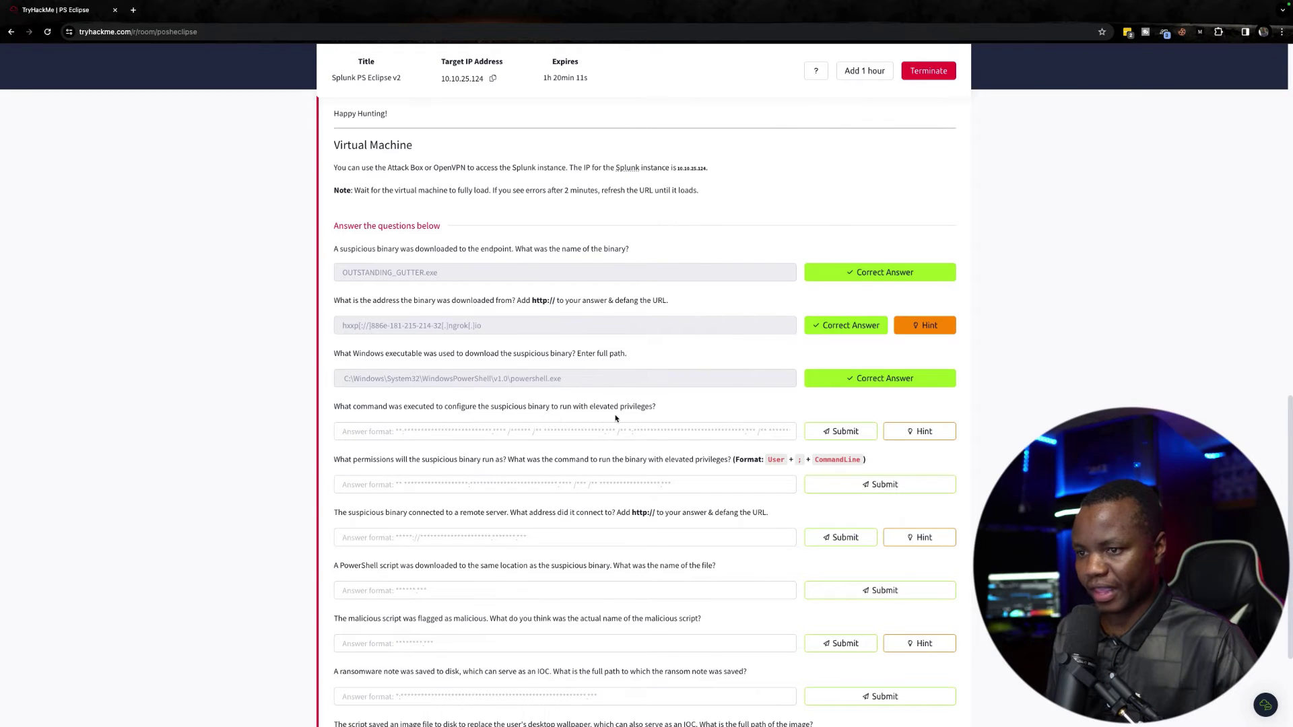
{"action": "left_click_drag", "start_coordinate": [650, 410], "coordinate": [527, 407]}
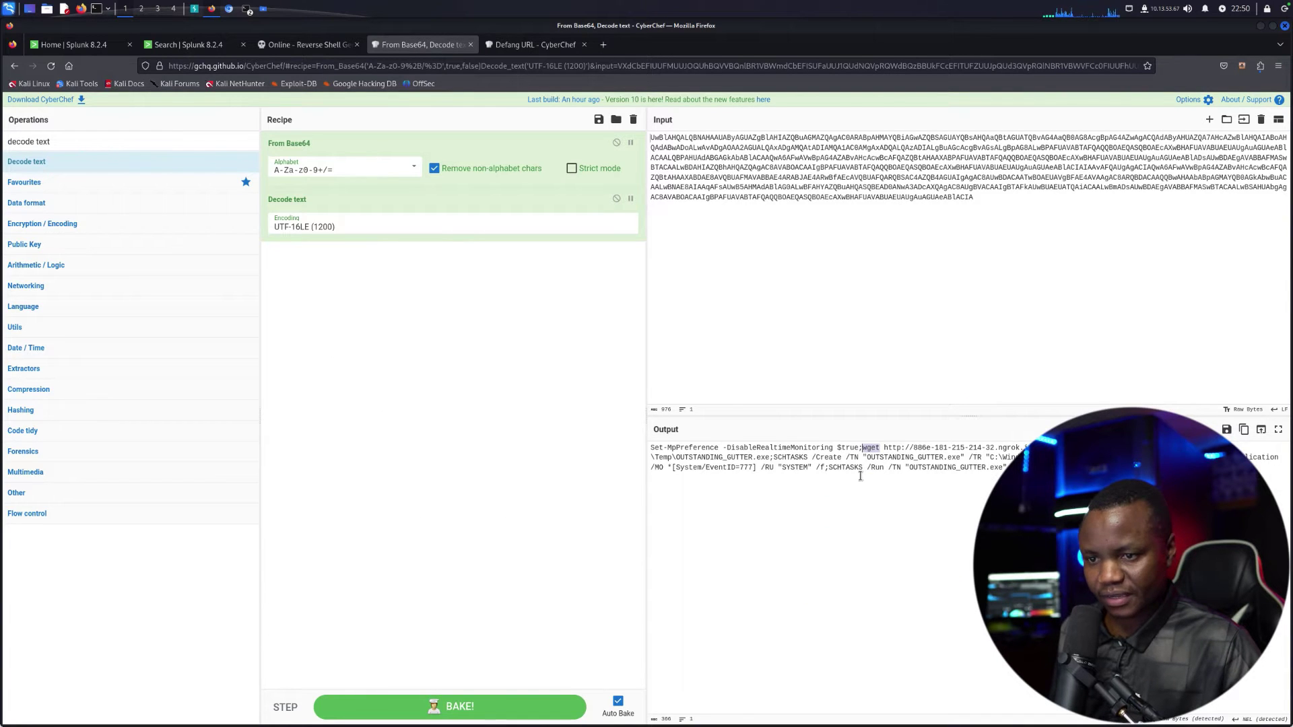
{"action": "left_click_drag", "start_coordinate": [812, 467], "coordinate": [777, 467]}
- Switch to the Splunk results and copy the schtasks.exe /Create CommandLine value from the 1:33:49 PM event
{"action": "left_click", "coordinate": [188, 44]}
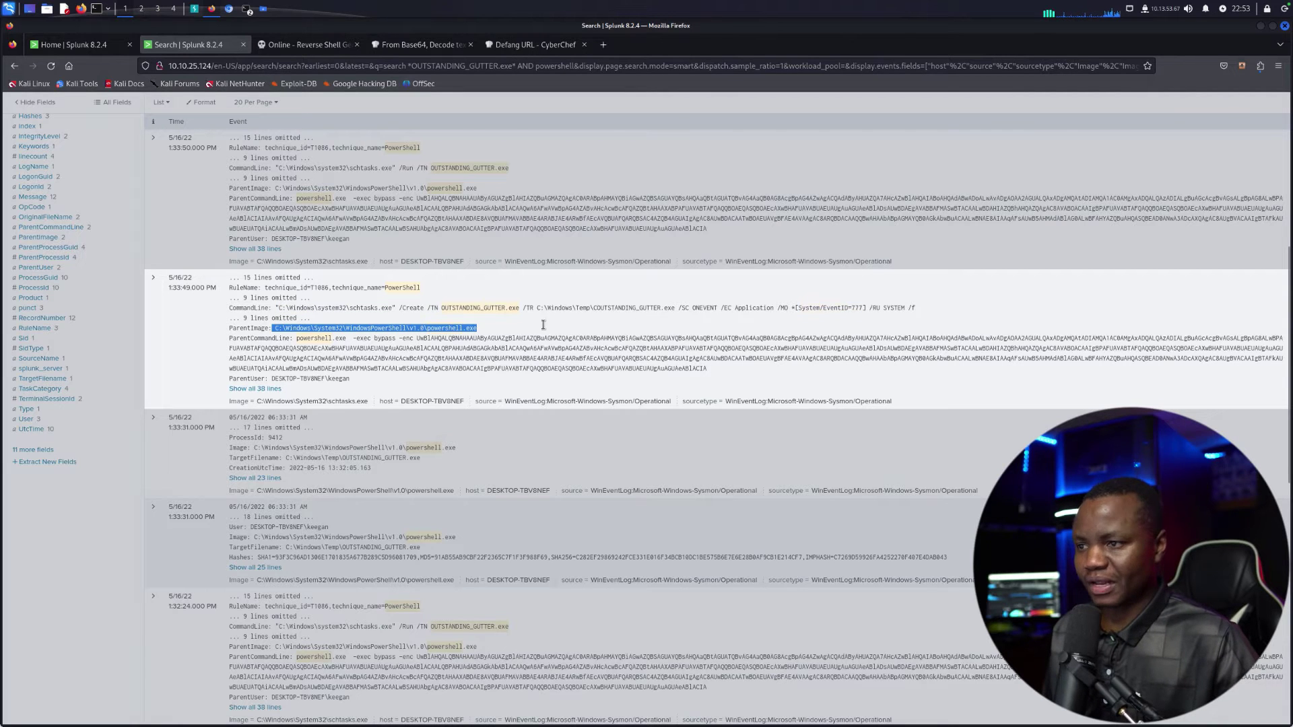
{"action": "left_click_drag", "start_coordinate": [279, 308], "coordinate": [801, 306]}
{"action": "right_click", "coordinate": [370, 222]}
{"action": "left_click", "coordinate": [403, 328]}
- Submit the copied schtasks.exe /Create command, without its leading quotation mark, in TryHackMe as the command configuring the binary's elevated privileges
{"action": "key", "text": "ctrl+Left"}
{"action": "left_click", "coordinate": [366, 433]}
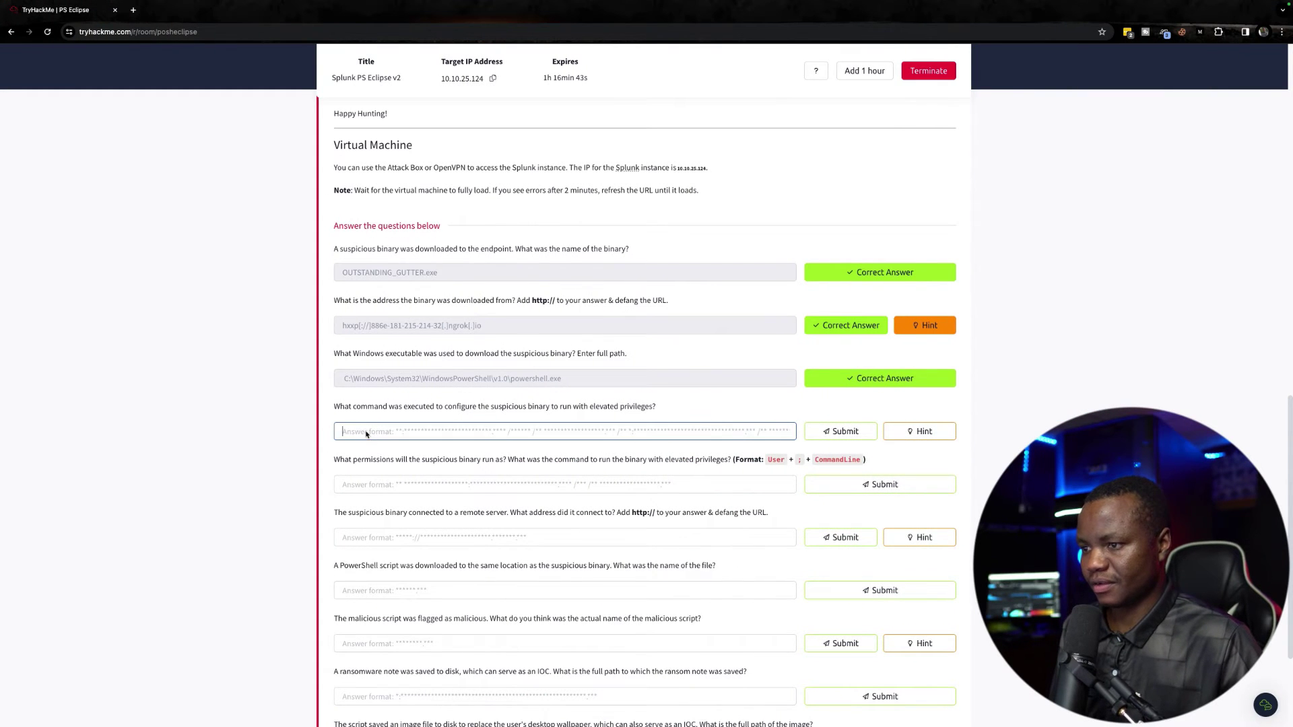
{"action": "key", "text": "ctrl+v"}
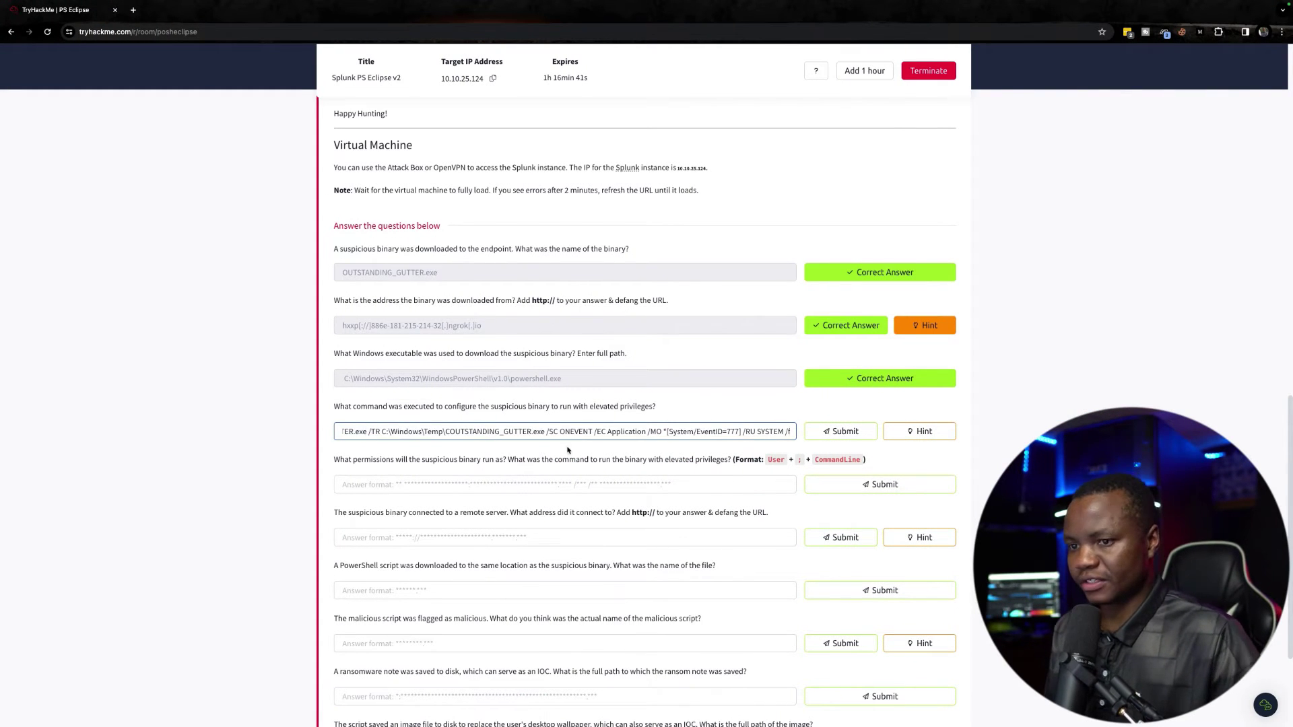
{"action": "left_click_drag", "start_coordinate": [423, 433], "coordinate": [311, 433]}
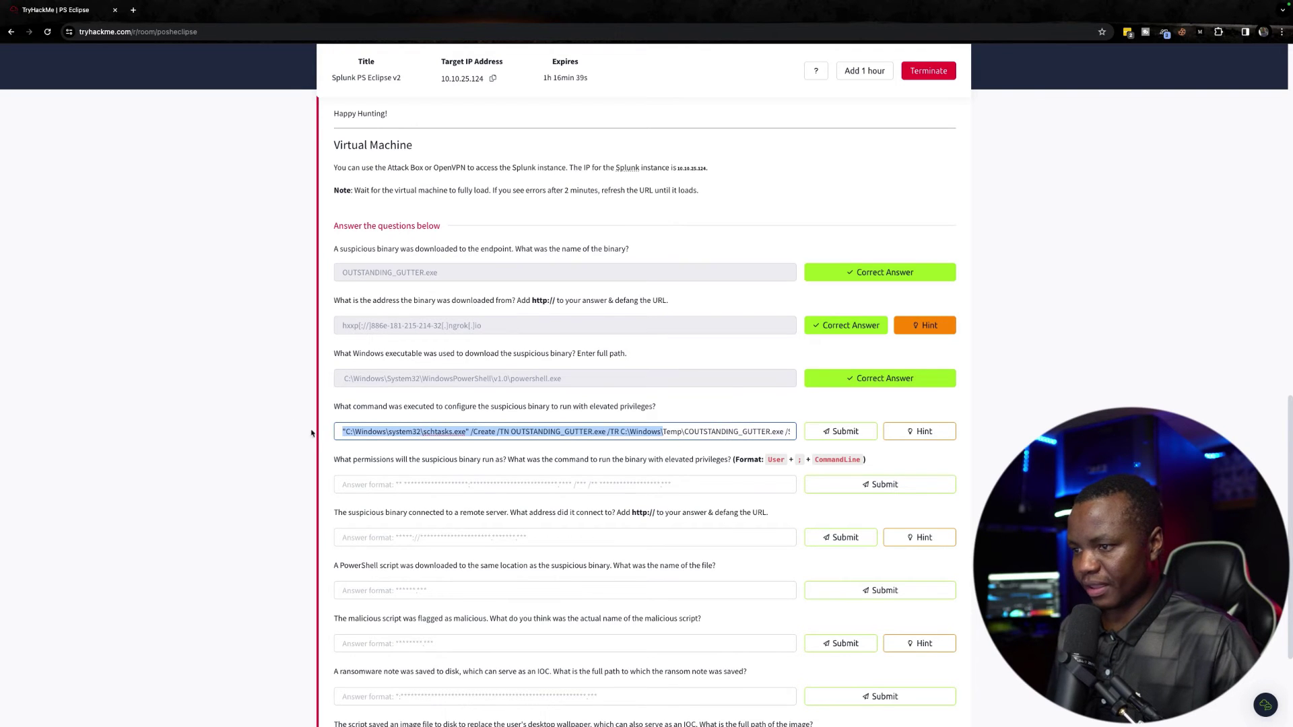
{"action": "left_click", "coordinate": [347, 432]}
{"action": "key", "text": "BackSpace"}
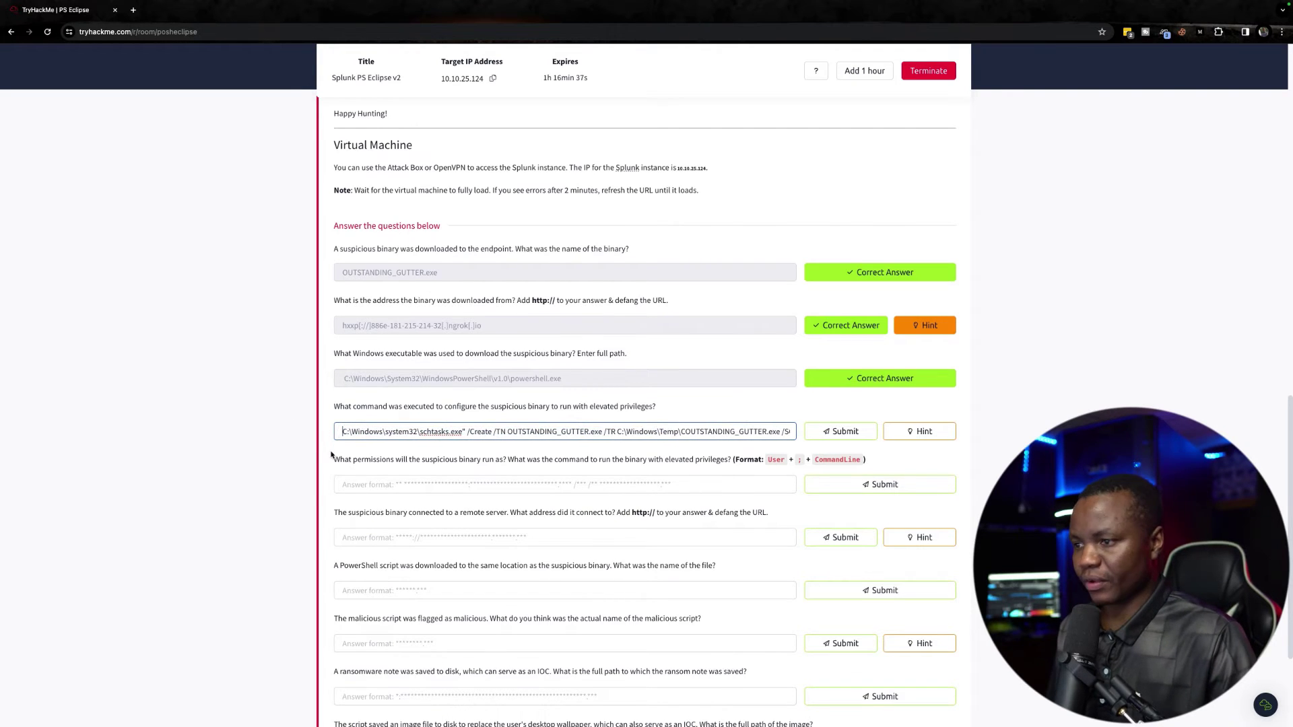
{"action": "left_click", "coordinate": [839, 430]}
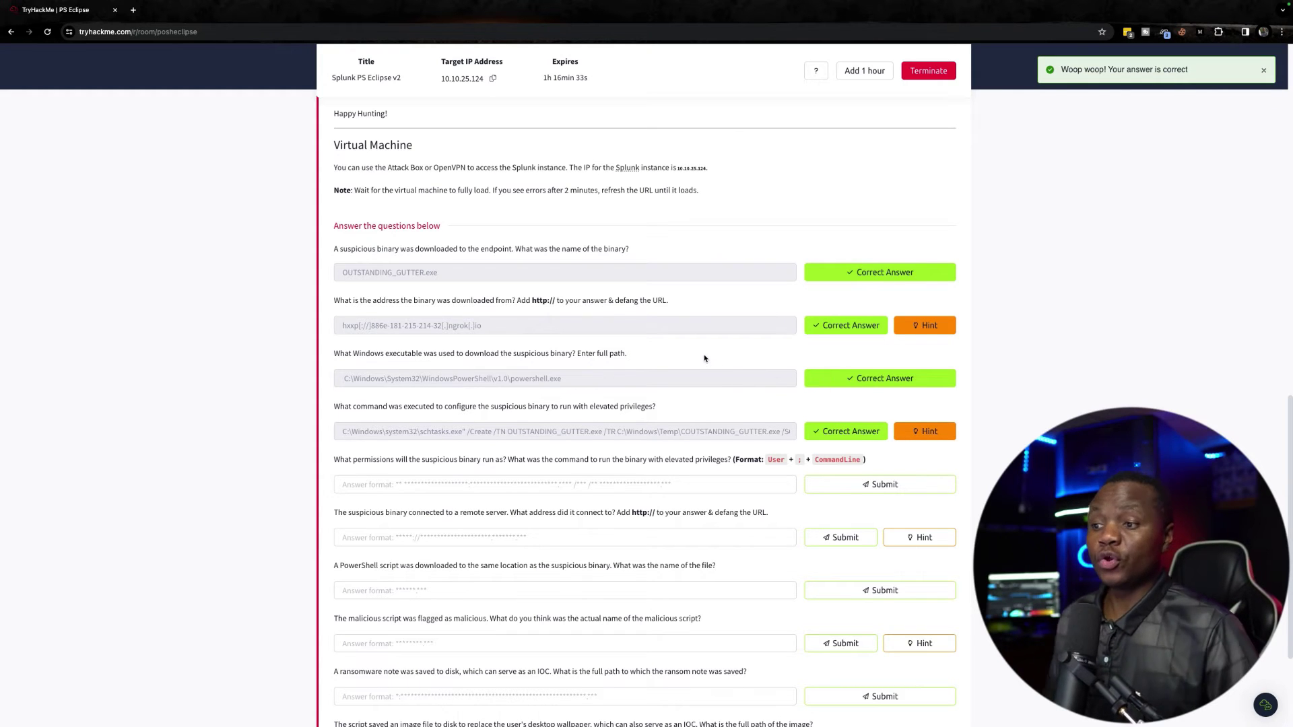
- Examine the SCHTASKS part of the decoded command in CyberChef and read TryHackMe's question about the binary's permissions and run command
{"action": "key", "text": "ctrl+Right"}
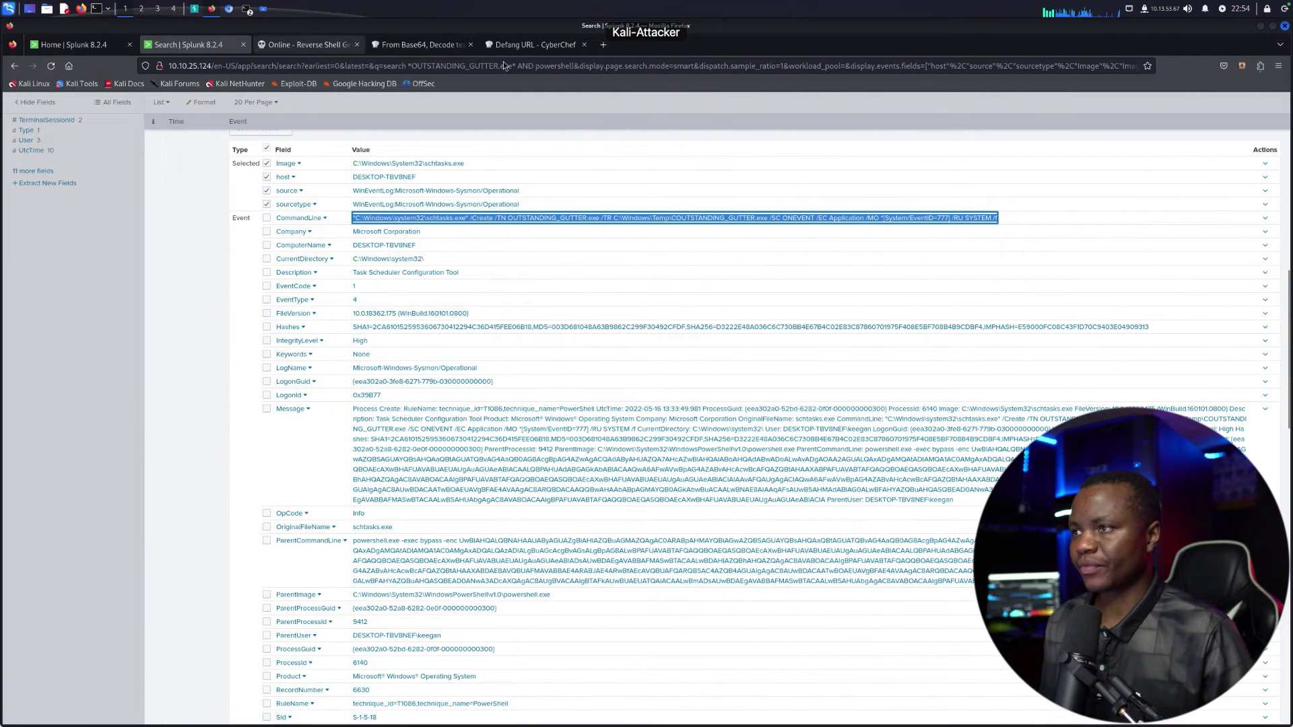
{"action": "left_click", "coordinate": [434, 47]}
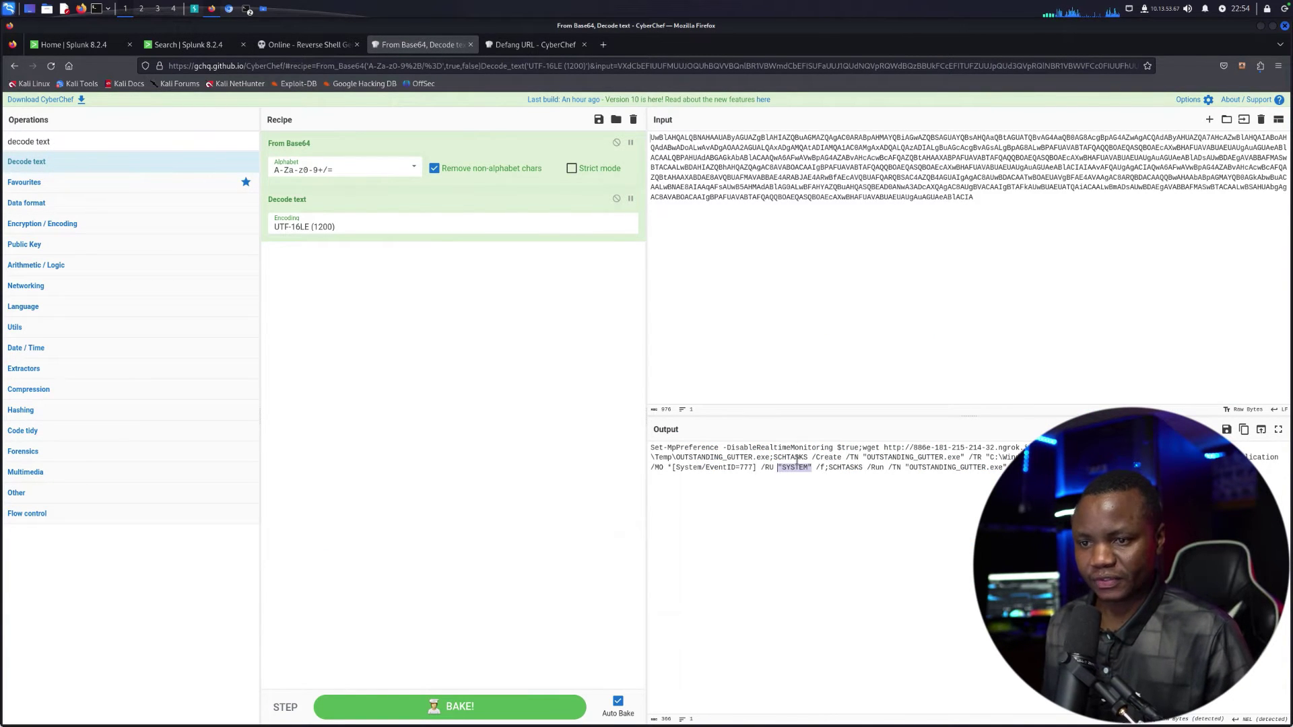
{"action": "left_click_drag", "start_coordinate": [773, 458], "coordinate": [803, 460]}
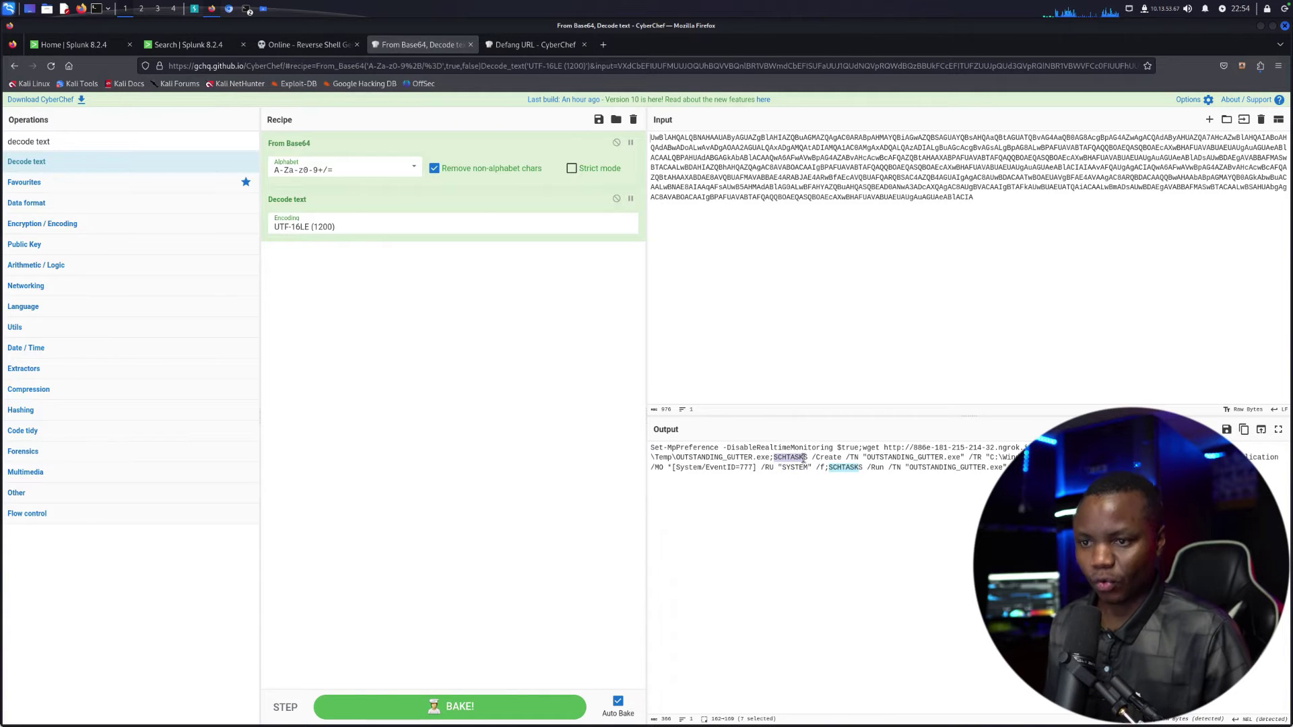
{"action": "key", "text": "ctrl+Left"}
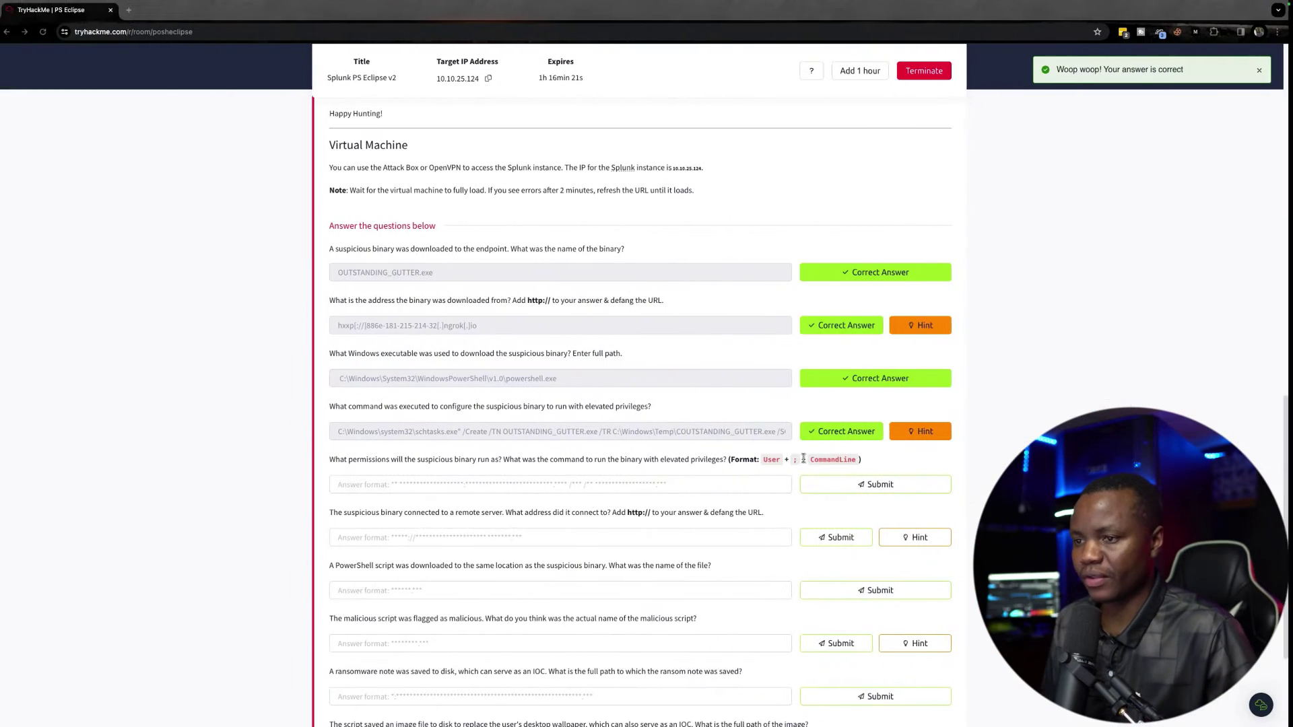
{"action": "scroll", "coordinate": [518, 458], "scroll_direction": "down", "scroll_amount": 1}
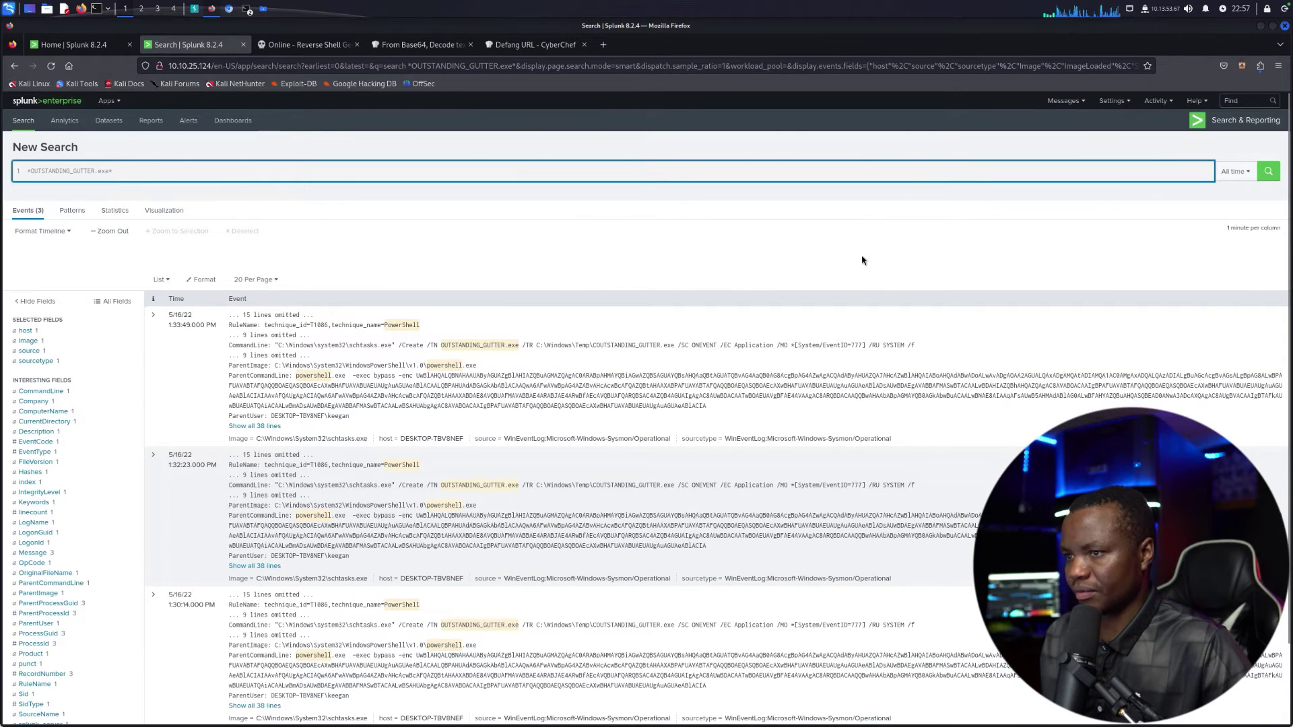
- Search Splunk for *OUTSTANDING_GUTTER.exe*, expand the 1:45:35 PM DNS query event and copy its user NT AUTHORITY\SYSTEM
{"action": "key", "text": "Return"}
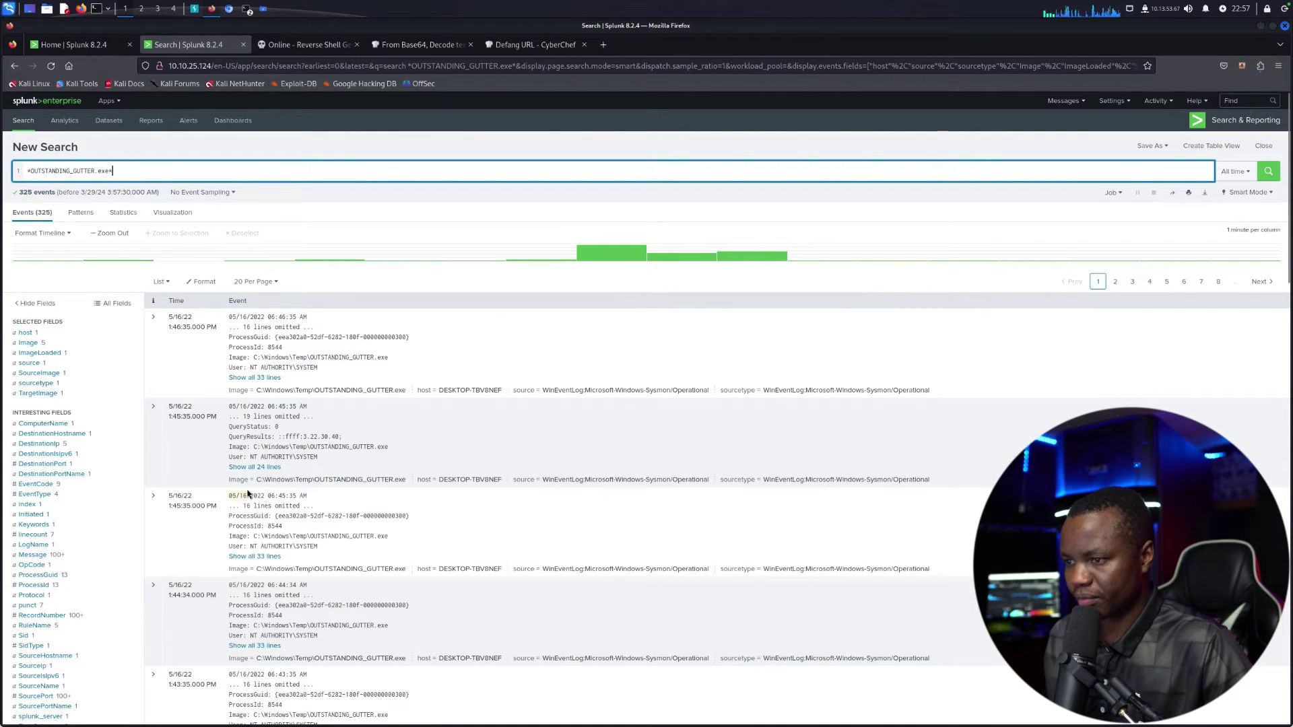
{"action": "left_click", "coordinate": [152, 409]}
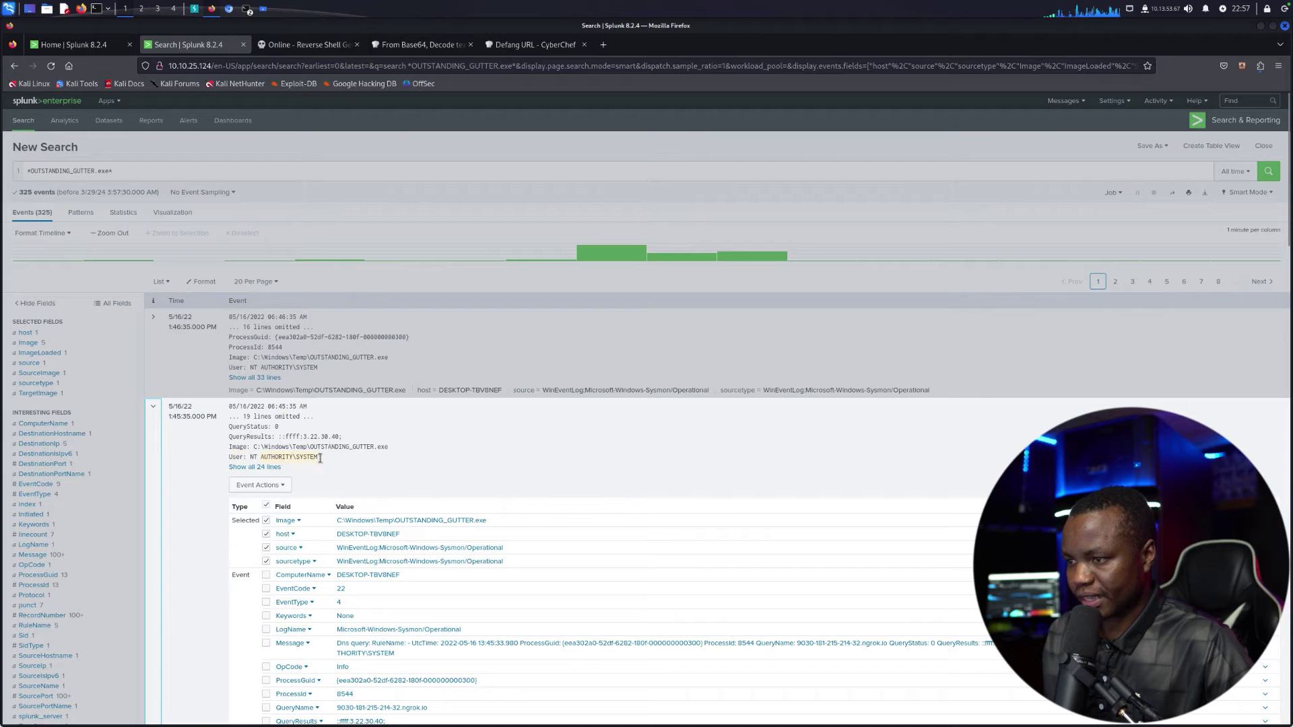
{"action": "left_click_drag", "start_coordinate": [317, 457], "coordinate": [250, 457]}
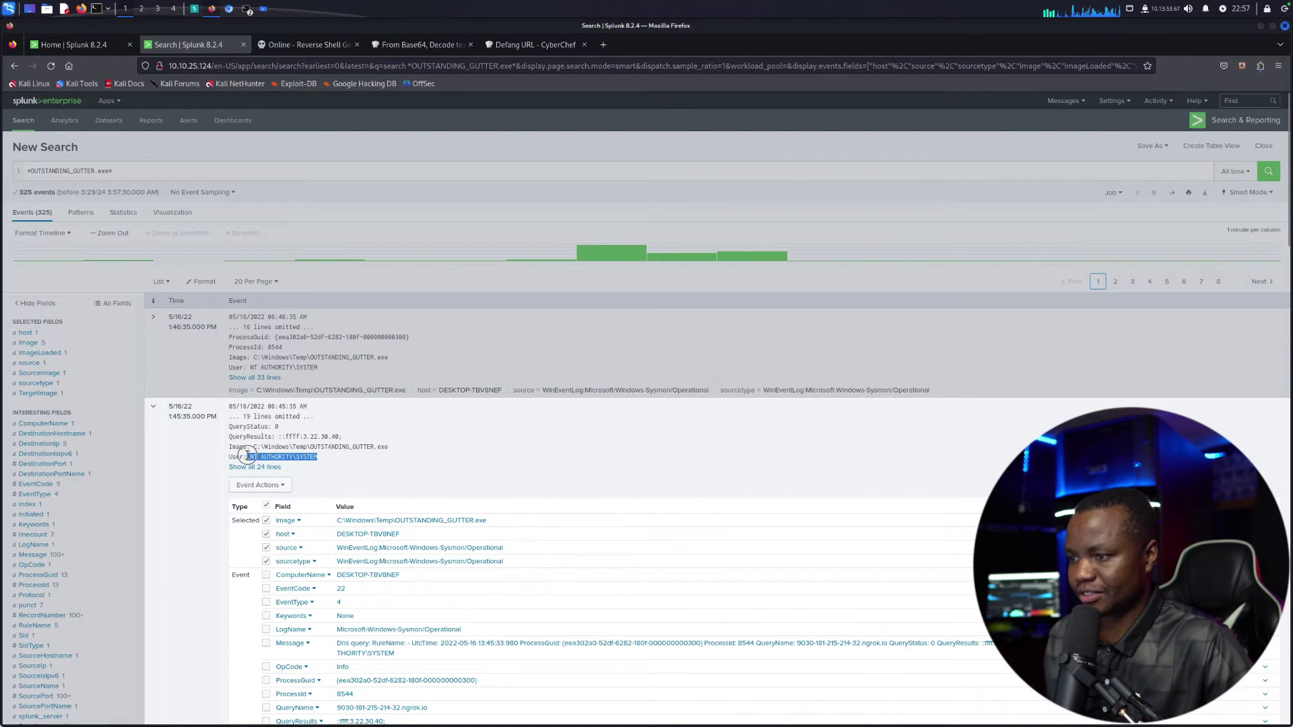
{"action": "right_click", "coordinate": [265, 456]}
{"action": "left_click", "coordinate": [290, 464]}
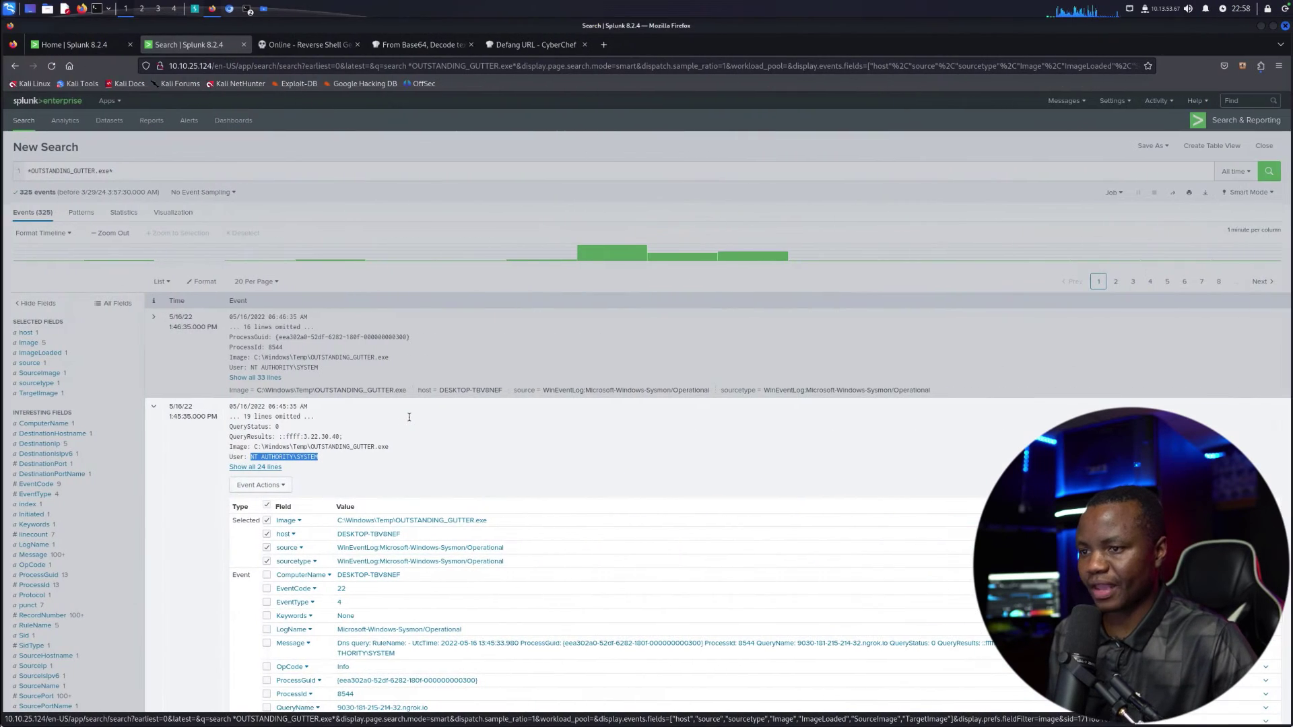
- Narrow the search to *OUTSTANDING_GUTTER.exe* AND schtasks.exe and highlight the binary name in the 1:33:50 PM /Run command line
{"action": "scroll", "coordinate": [381, 439], "scroll_direction": "down", "scroll_amount": 5}
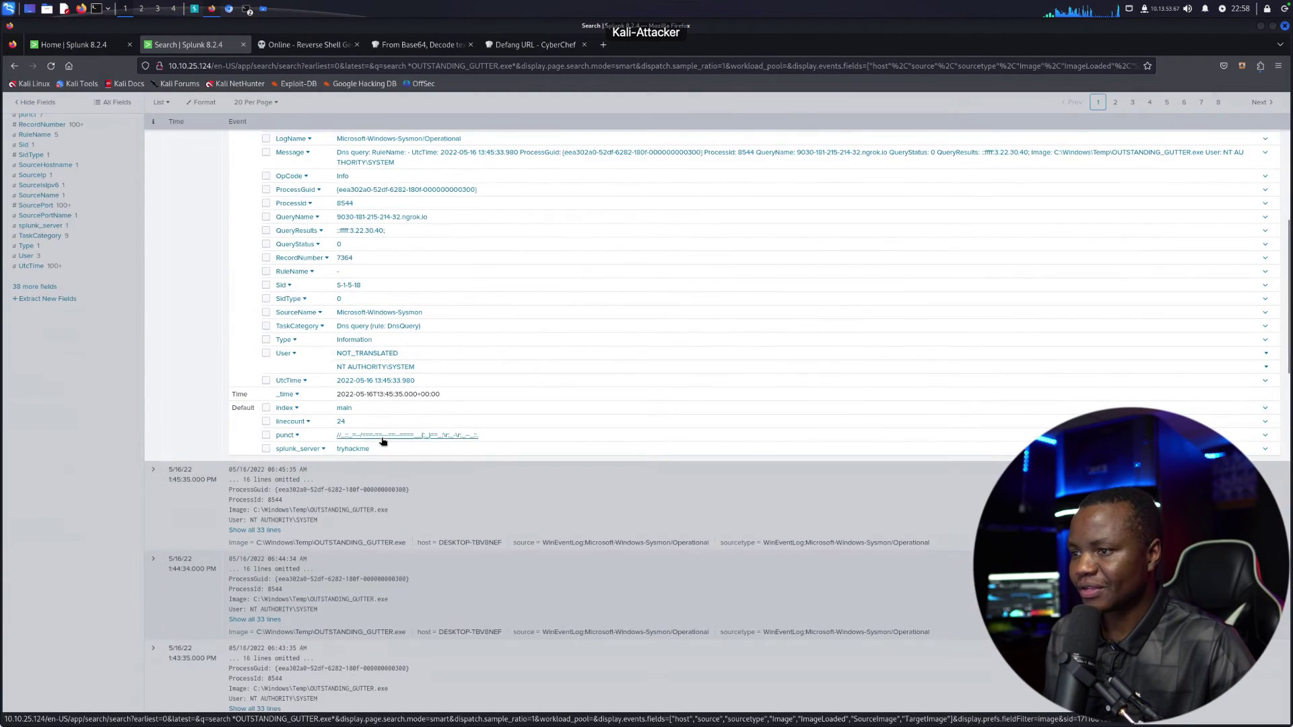
{"action": "scroll", "coordinate": [381, 439], "scroll_direction": "up", "scroll_amount": 4}
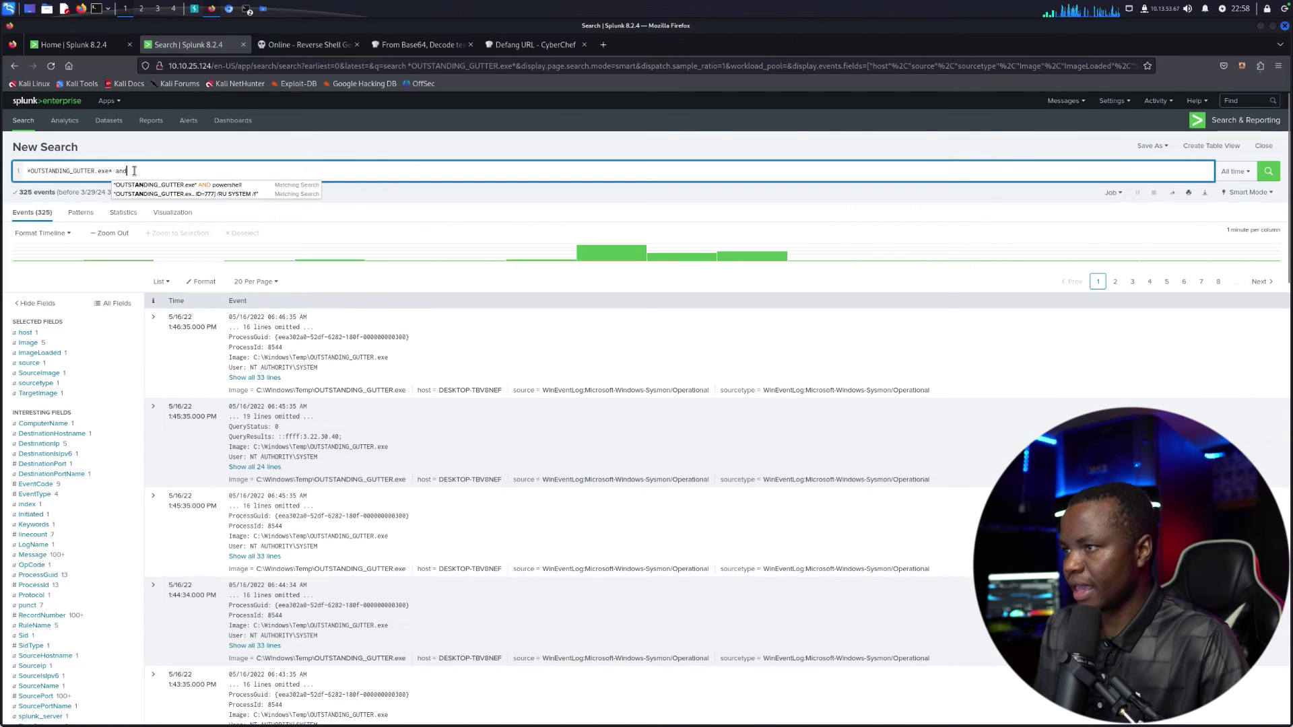
{"action": "key", "text": "BackSpace"}
{"action": "key", "text": "BackSpace"}
{"action": "type", "text": "AND schtas"}
{"action": "type", "text": "k"}
{"action": "type", "text": "*"}
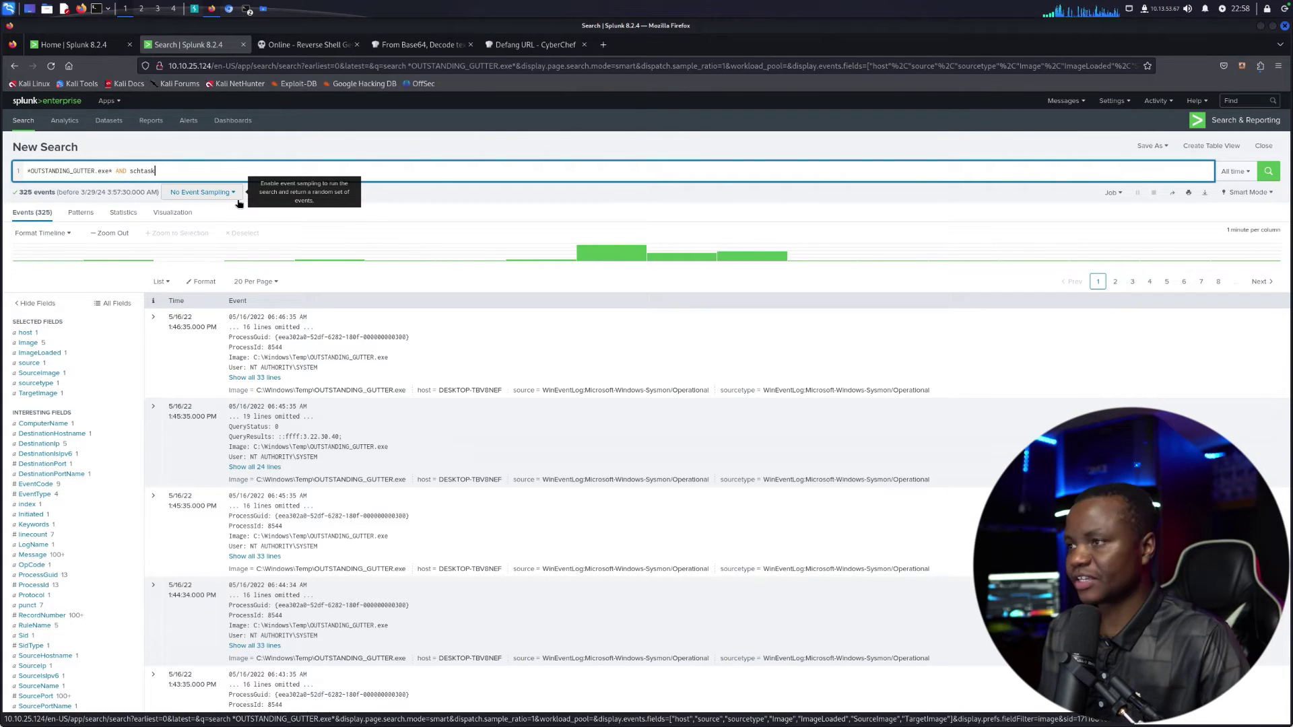
{"action": "type", "text": "e"}
{"action": "key", "text": "Return"}
{"action": "key", "text": "BackSpace"}
{"action": "key", "text": "BackSpace"}
{"action": "key", "text": "BackSpace"}
{"action": "key", "text": "BackSpace"}
{"action": "type", "text": "s.exe"}
{"action": "key", "text": "Return"}
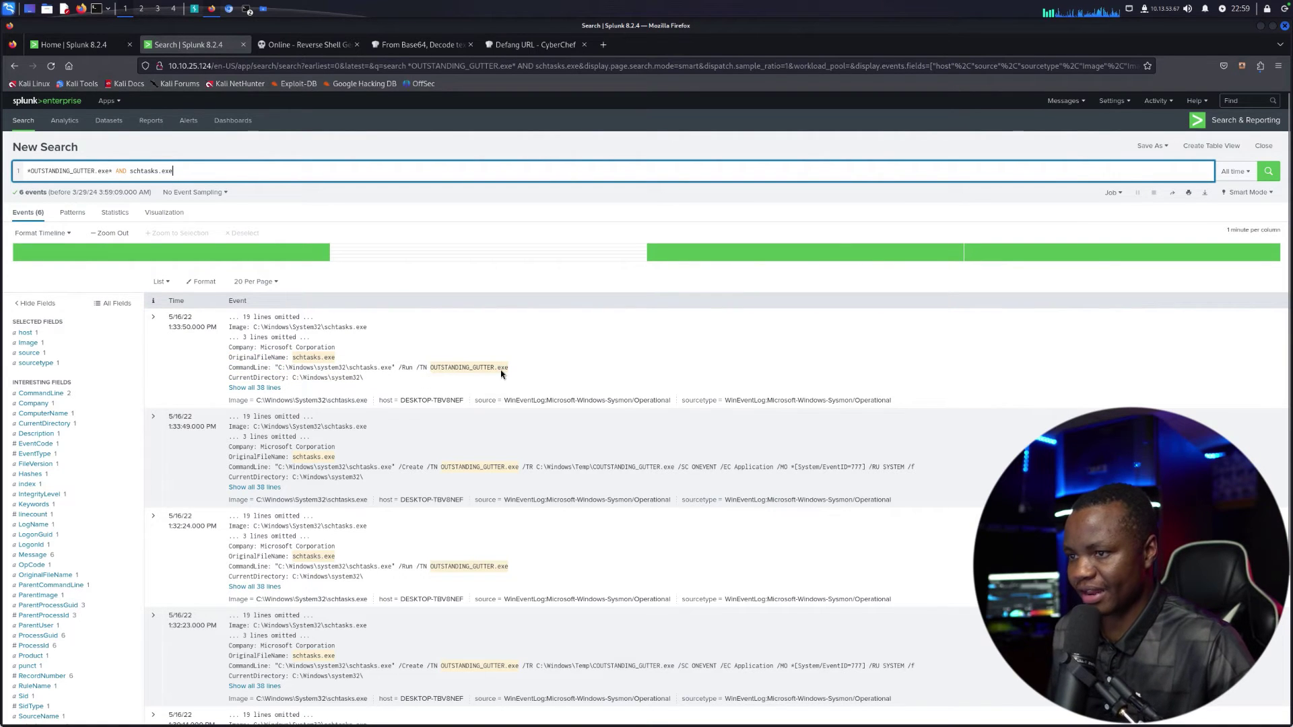
{"action": "left_click_drag", "start_coordinate": [507, 367], "coordinate": [431, 367]}
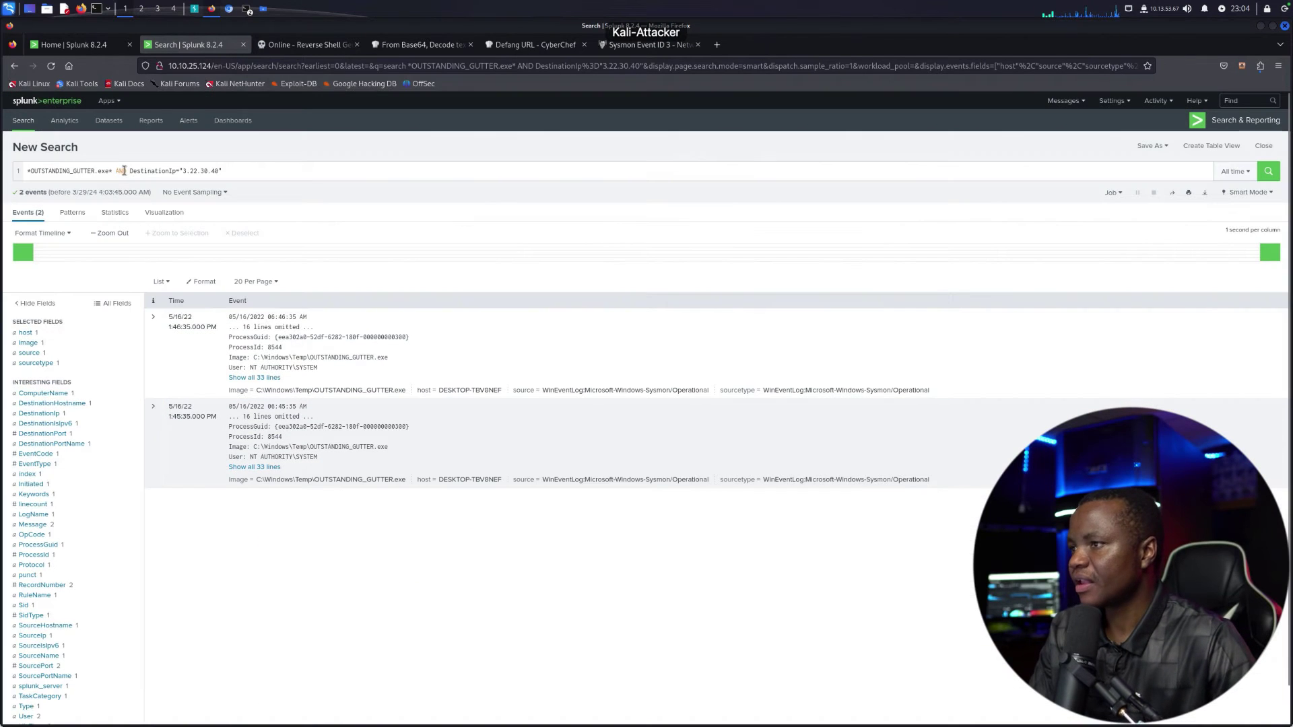
- Remove the DestinationIp condition and rerun the search for *OUTSTANDING_GUTTER.exe* only
{"action": "left_click_drag", "start_coordinate": [116, 171], "coordinate": [276, 181]}
{"action": "key", "text": "BackSpace"}
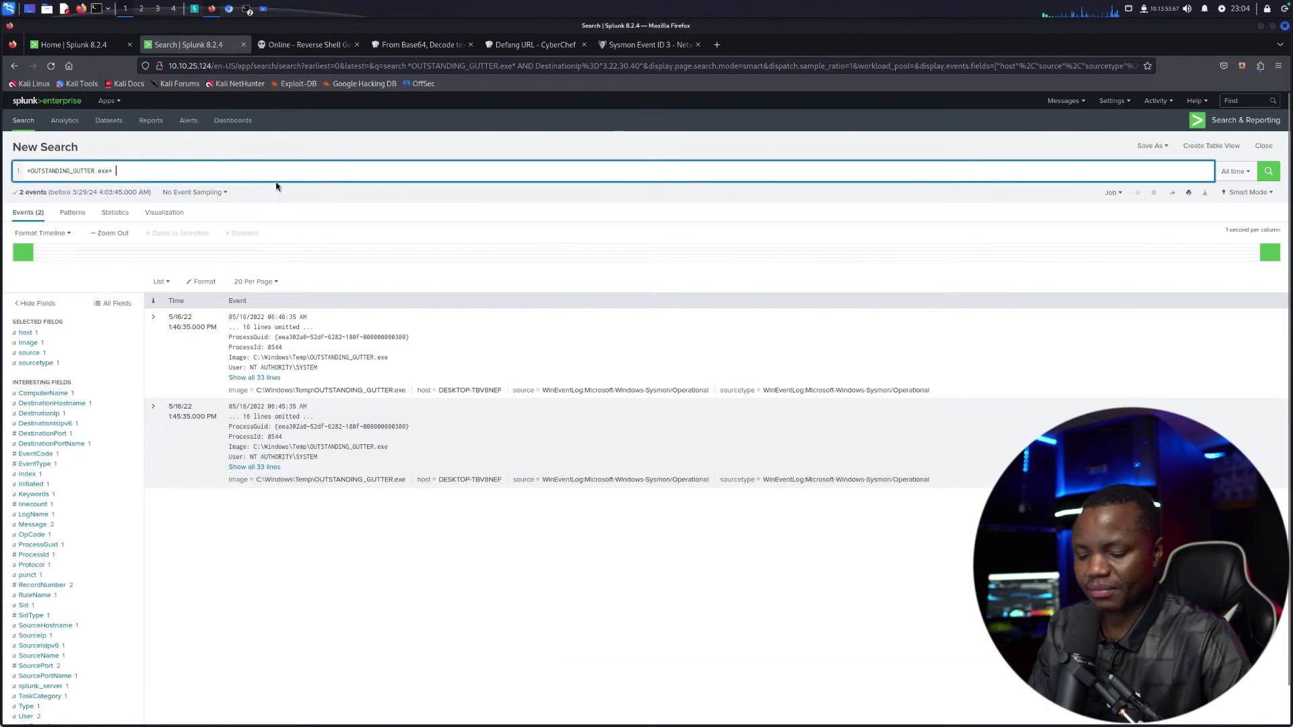
{"action": "key", "text": "Return"}
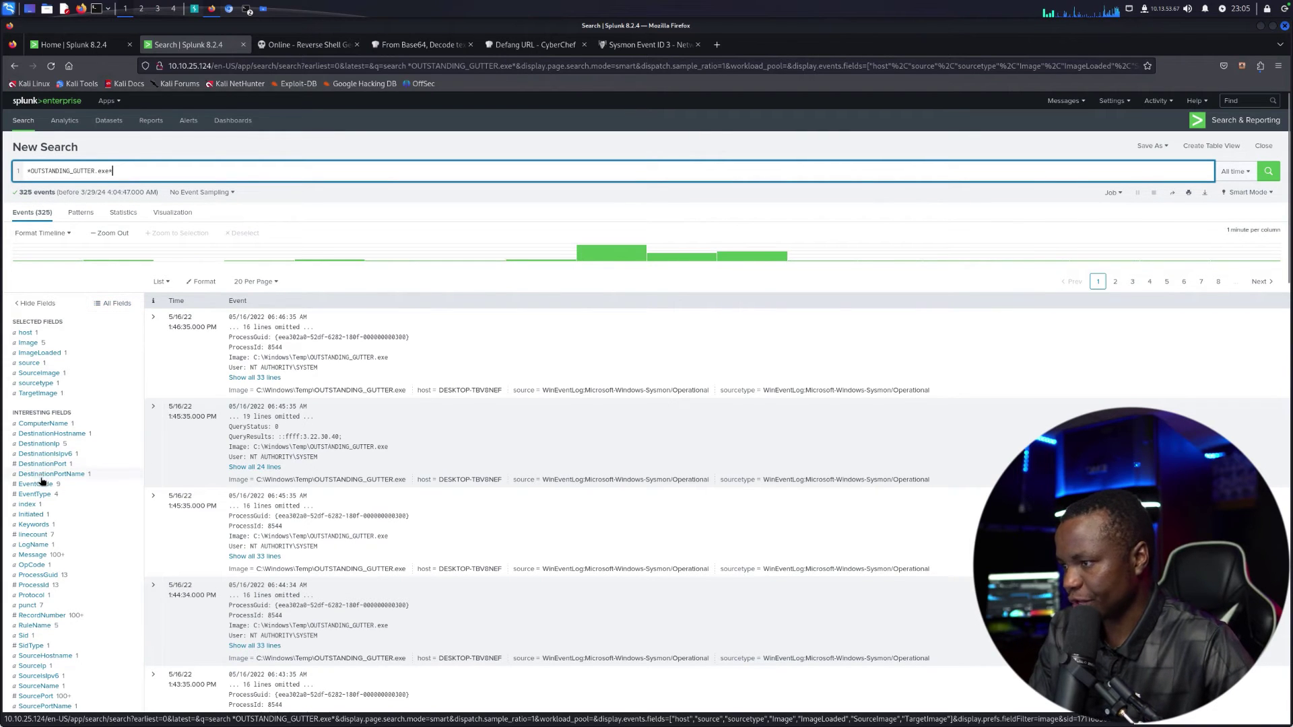
- Examine the values of the Keywords, LogName, TargetImage and ImageLoaded fields and look through the remaining field list
{"action": "left_click", "coordinate": [38, 526]}
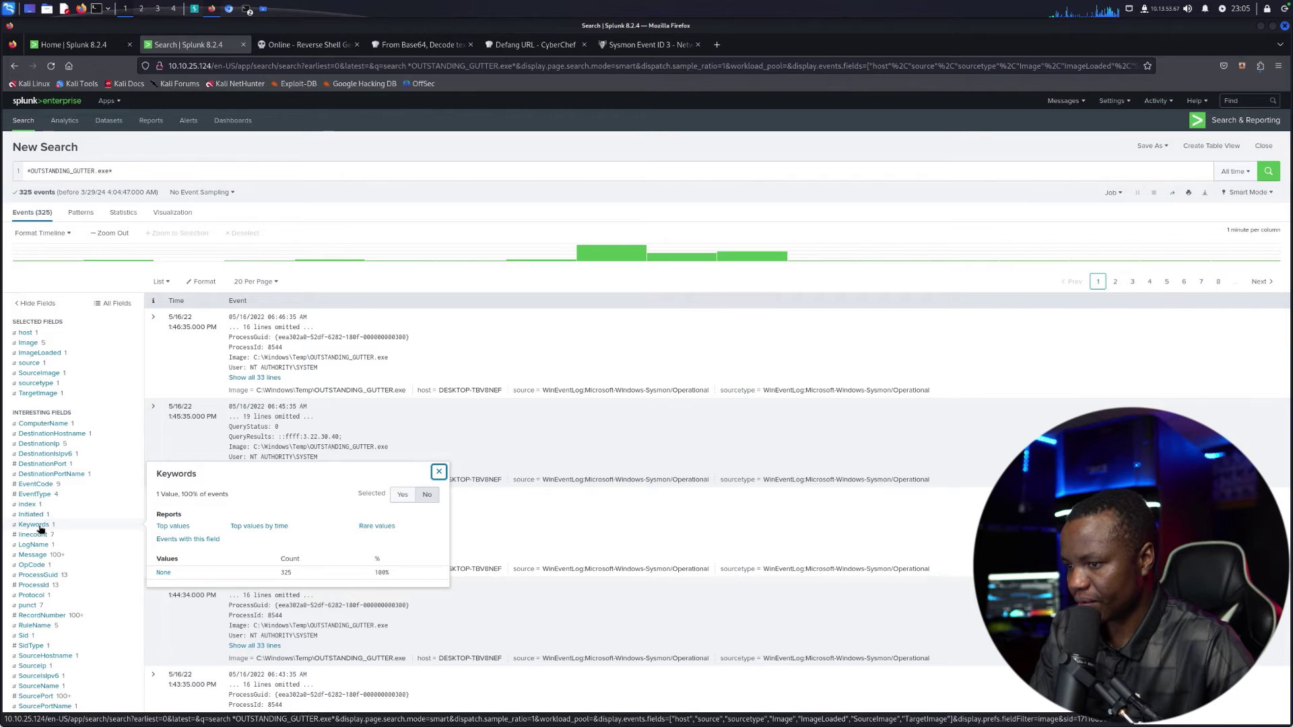
{"action": "left_click", "coordinate": [33, 544]}
{"action": "scroll", "coordinate": [37, 512], "scroll_direction": "down", "scroll_amount": 1}
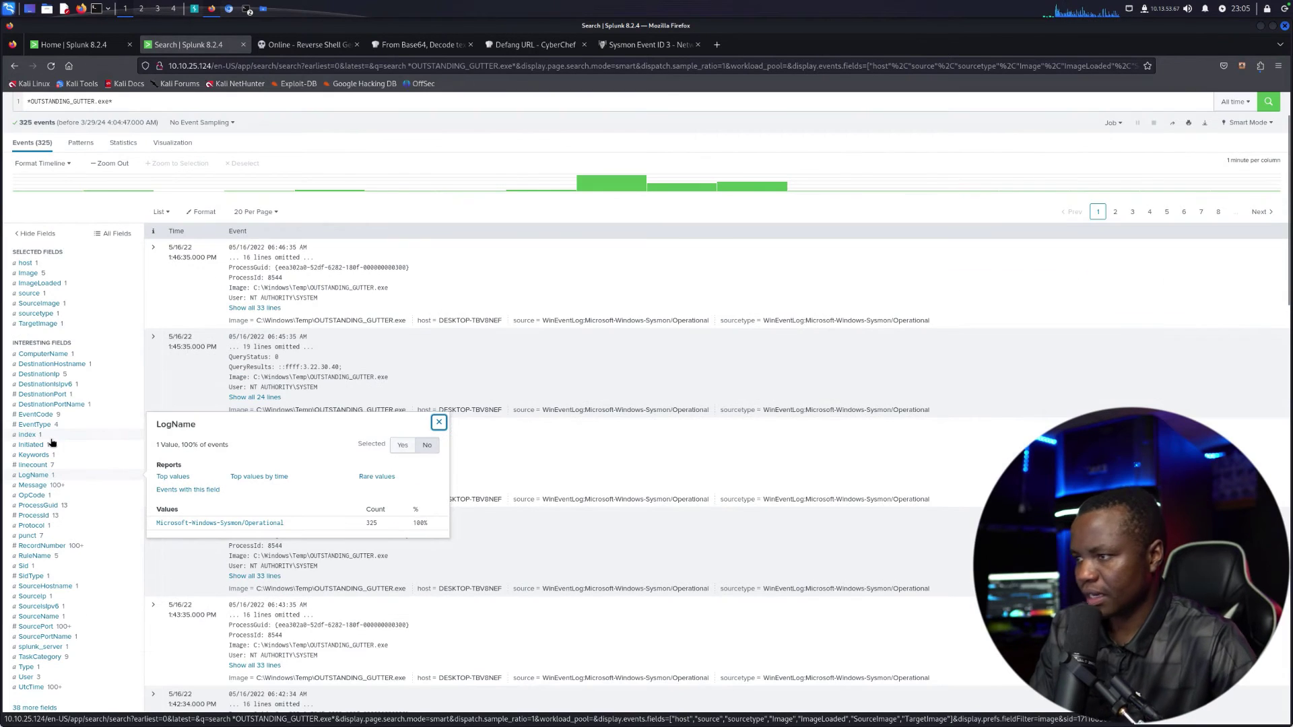
{"action": "left_click", "coordinate": [38, 323]}
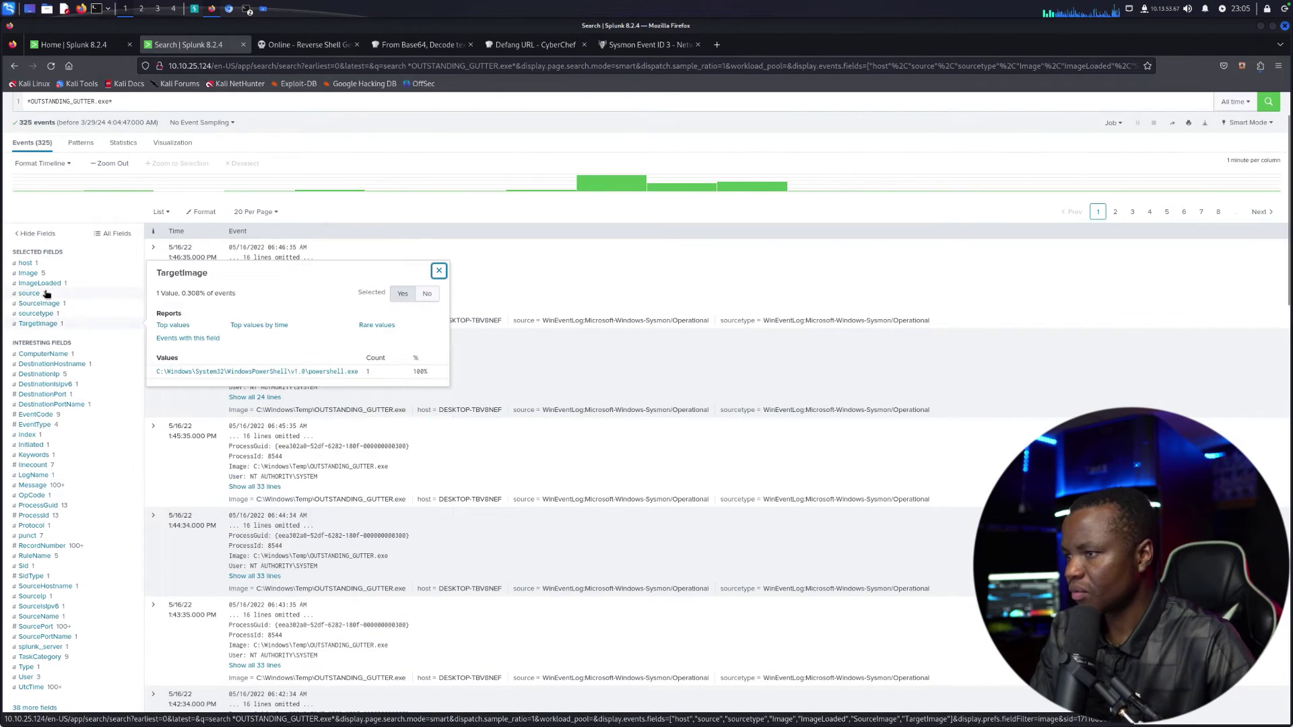
{"action": "left_click", "coordinate": [44, 283]}
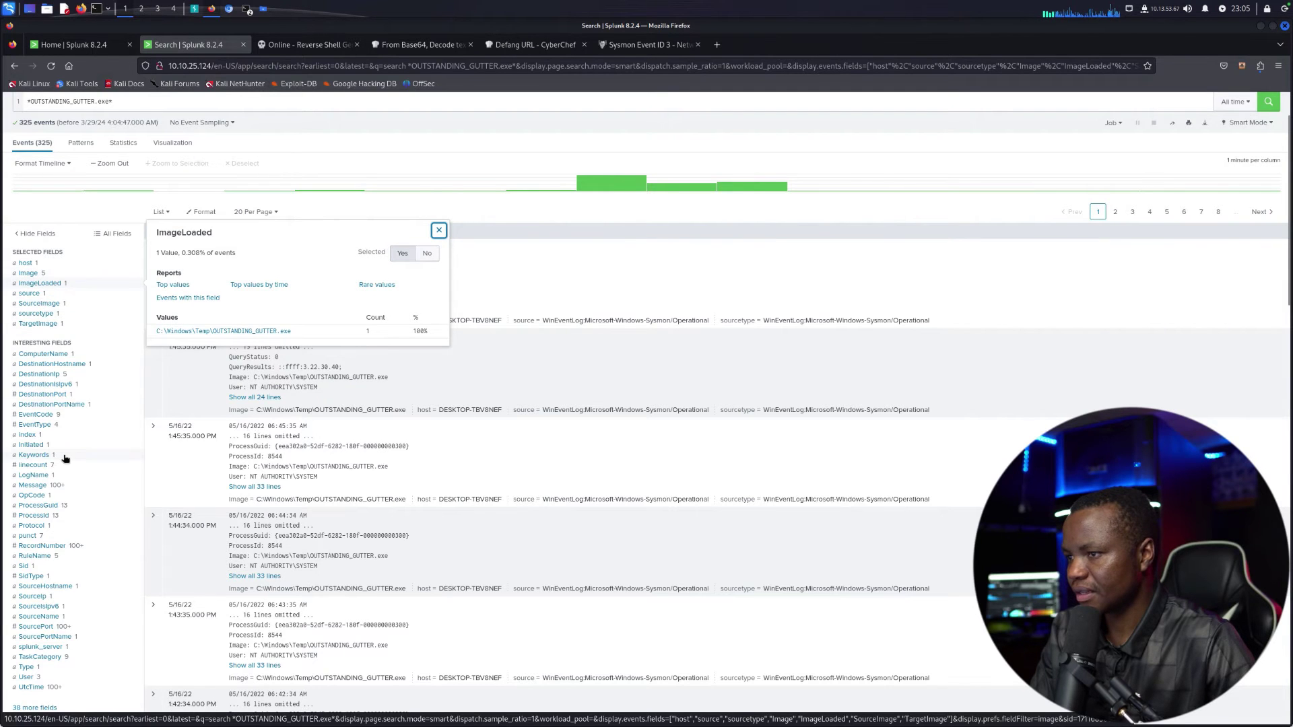
{"action": "scroll", "coordinate": [63, 453], "scroll_direction": "down", "scroll_amount": 10}
{"action": "scroll", "coordinate": [53, 469], "scroll_direction": "up", "scroll_amount": 10}
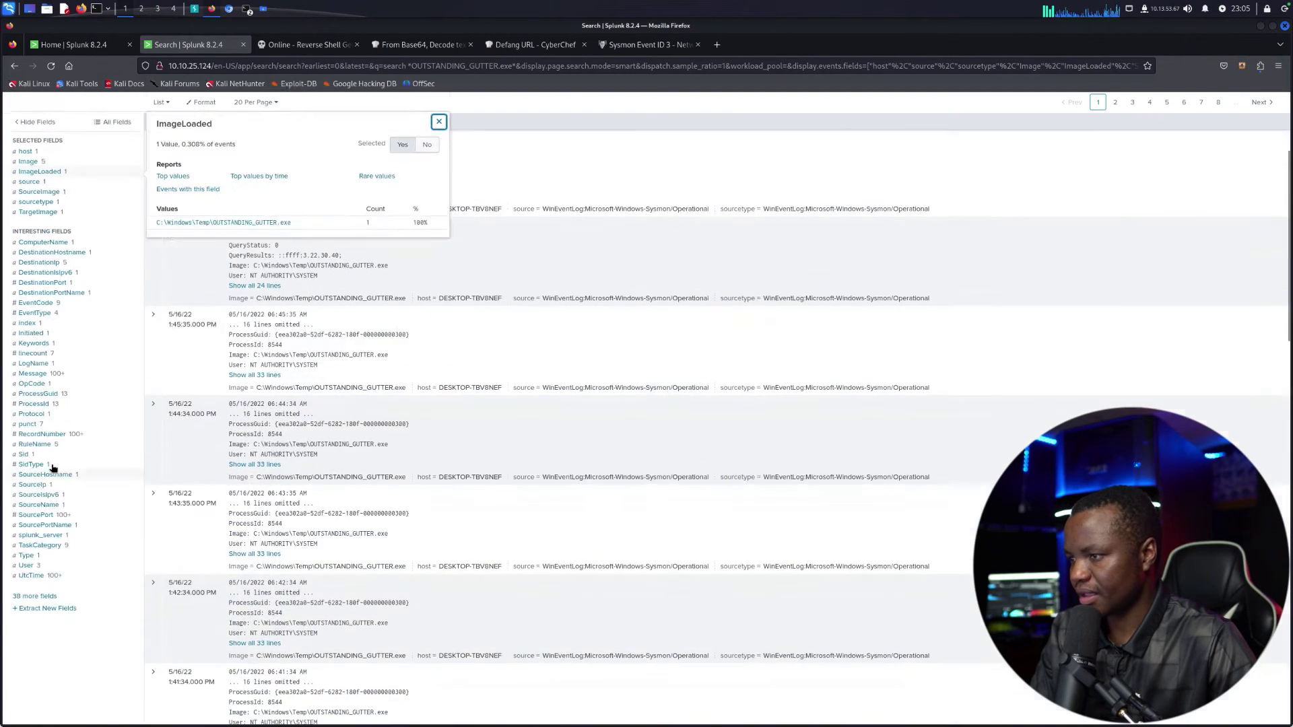
{"action": "scroll", "coordinate": [53, 466], "scroll_direction": "down", "scroll_amount": 1}
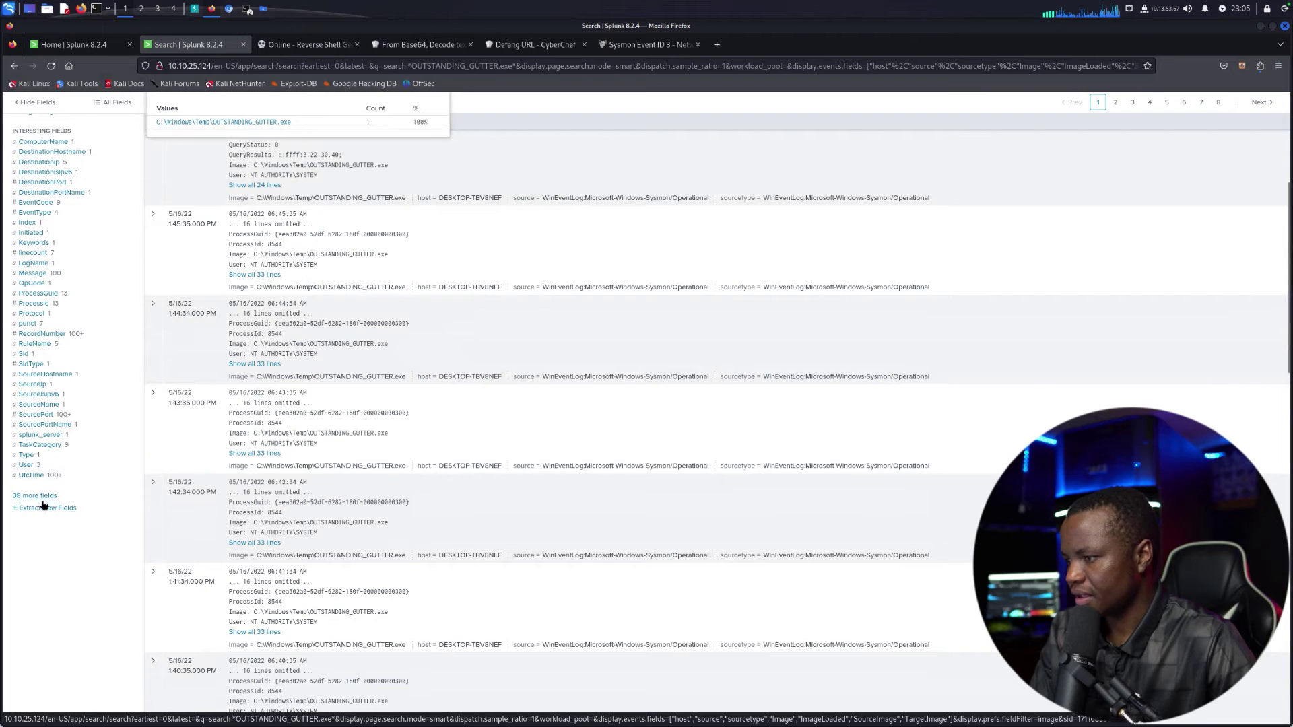
- Filter the additional event fields by "query" and add QueryName, QueryResults and QueryStatus to the selected fields
{"action": "left_click", "coordinate": [43, 509]}
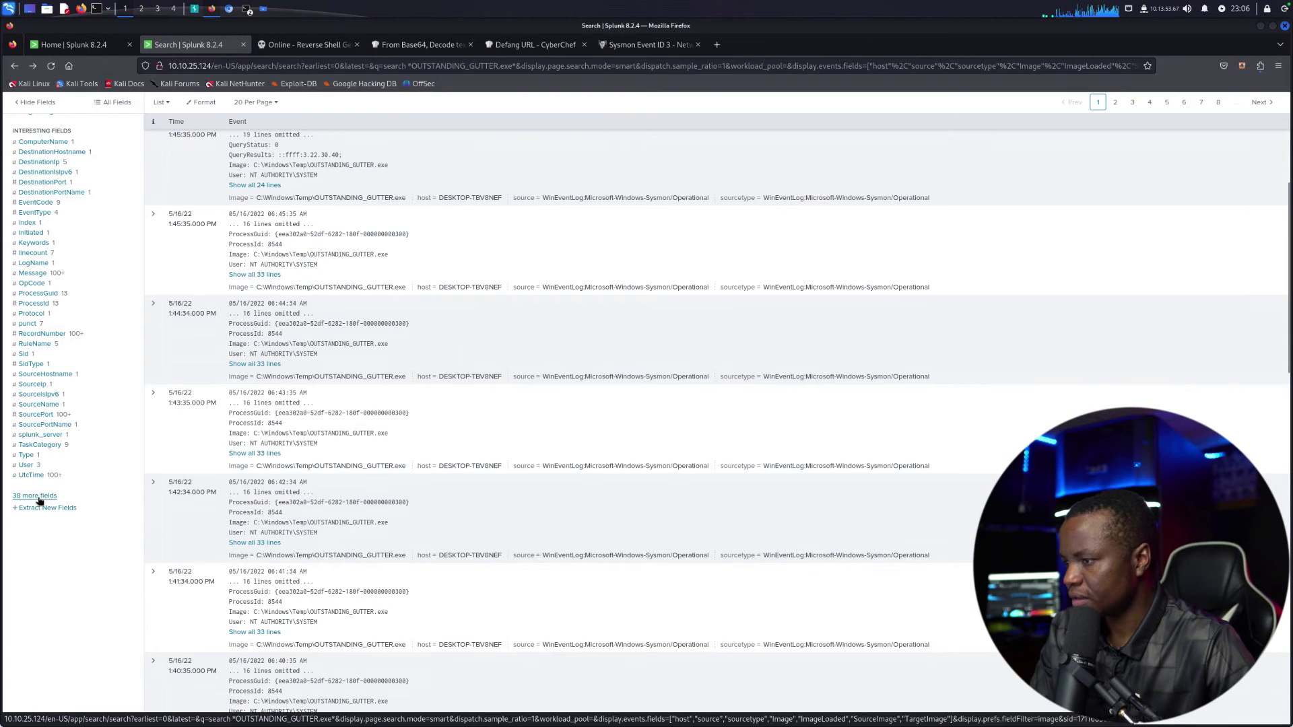
{"action": "left_click", "coordinate": [38, 500]}
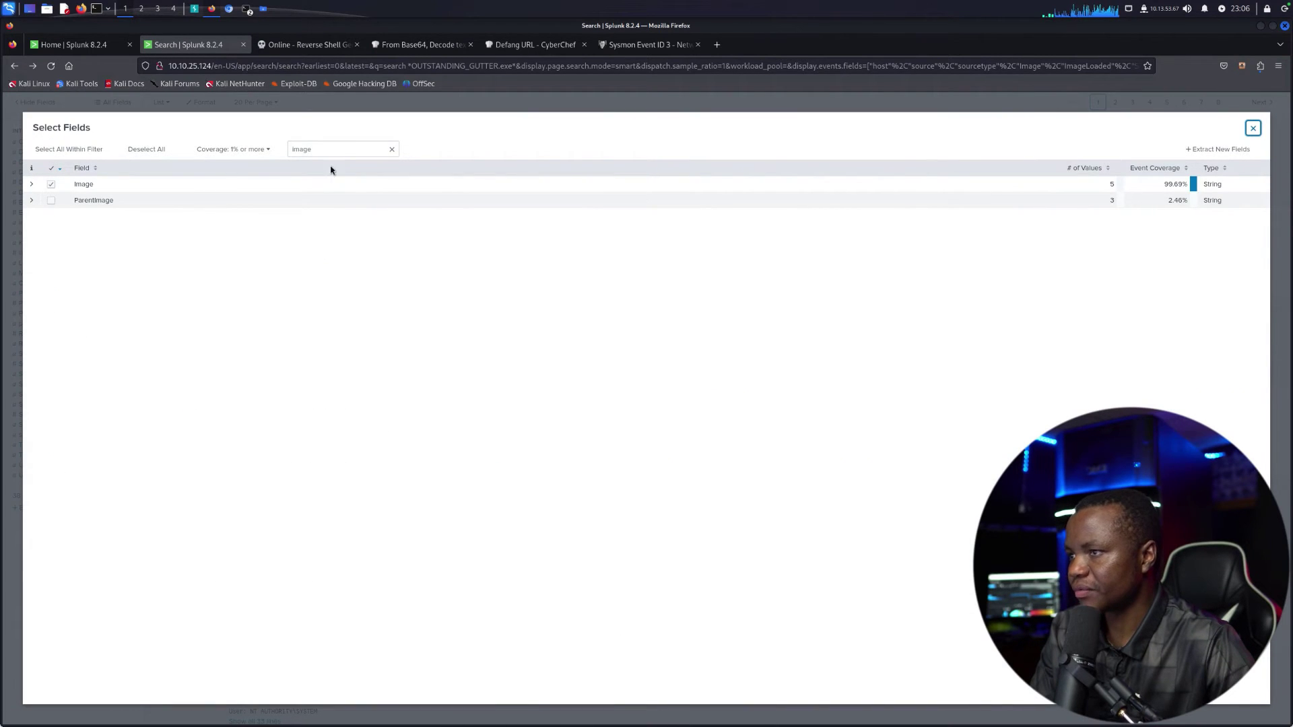
{"action": "double_click", "coordinate": [298, 150]}
{"action": "key", "text": "BackSpace"}
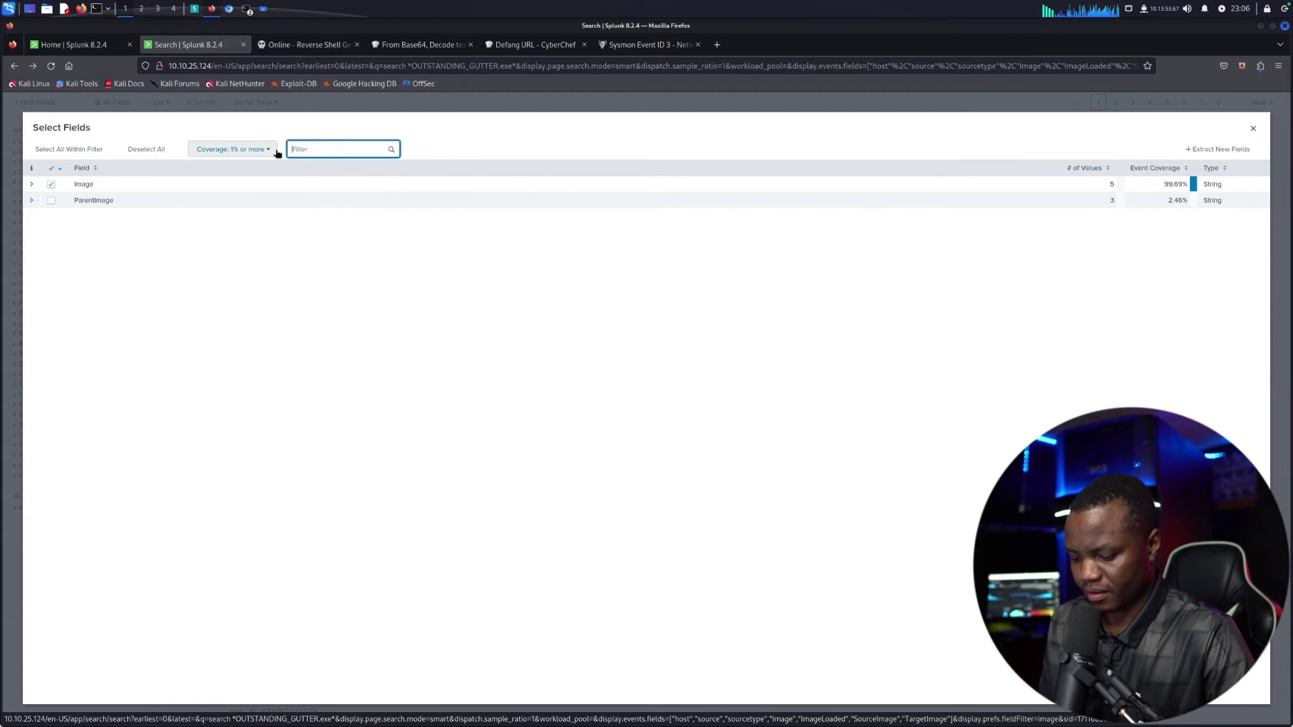
{"action": "type", "text": "htt"}
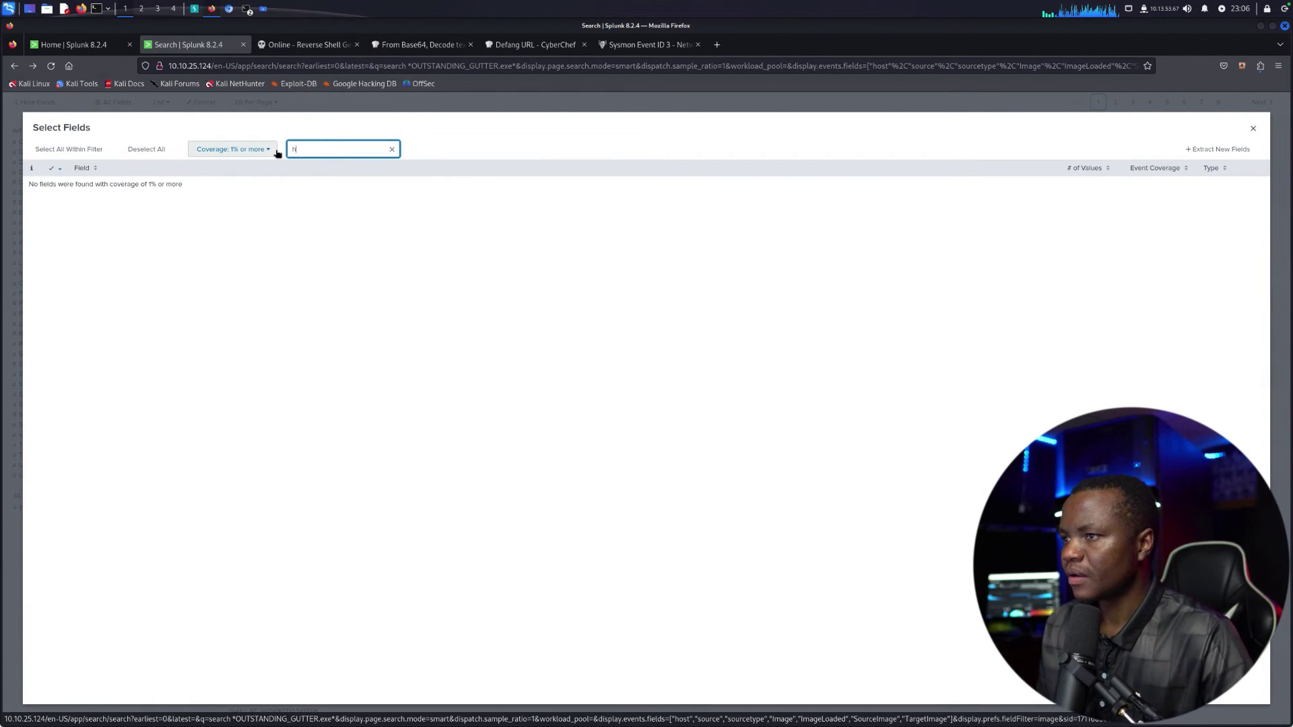
{"action": "key", "text": "BackSpace"}
{"action": "type", "text": "query"}
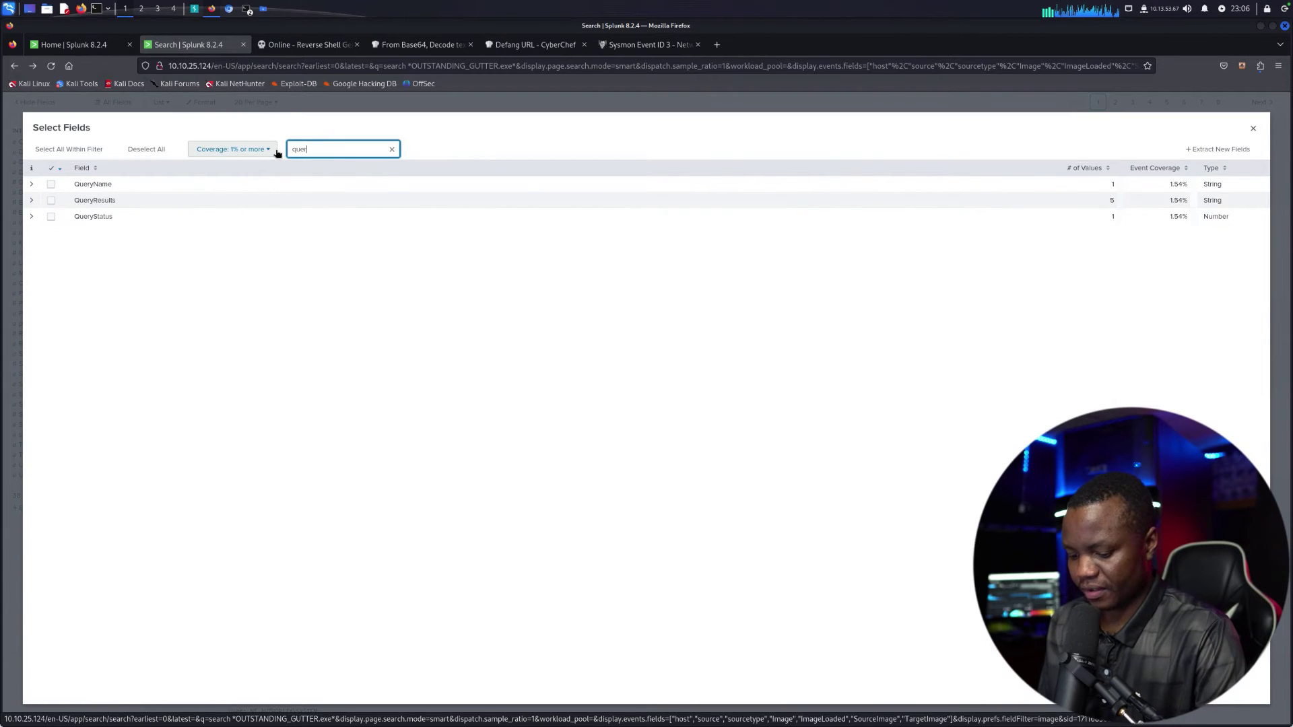
{"action": "left_click", "coordinate": [51, 186]}
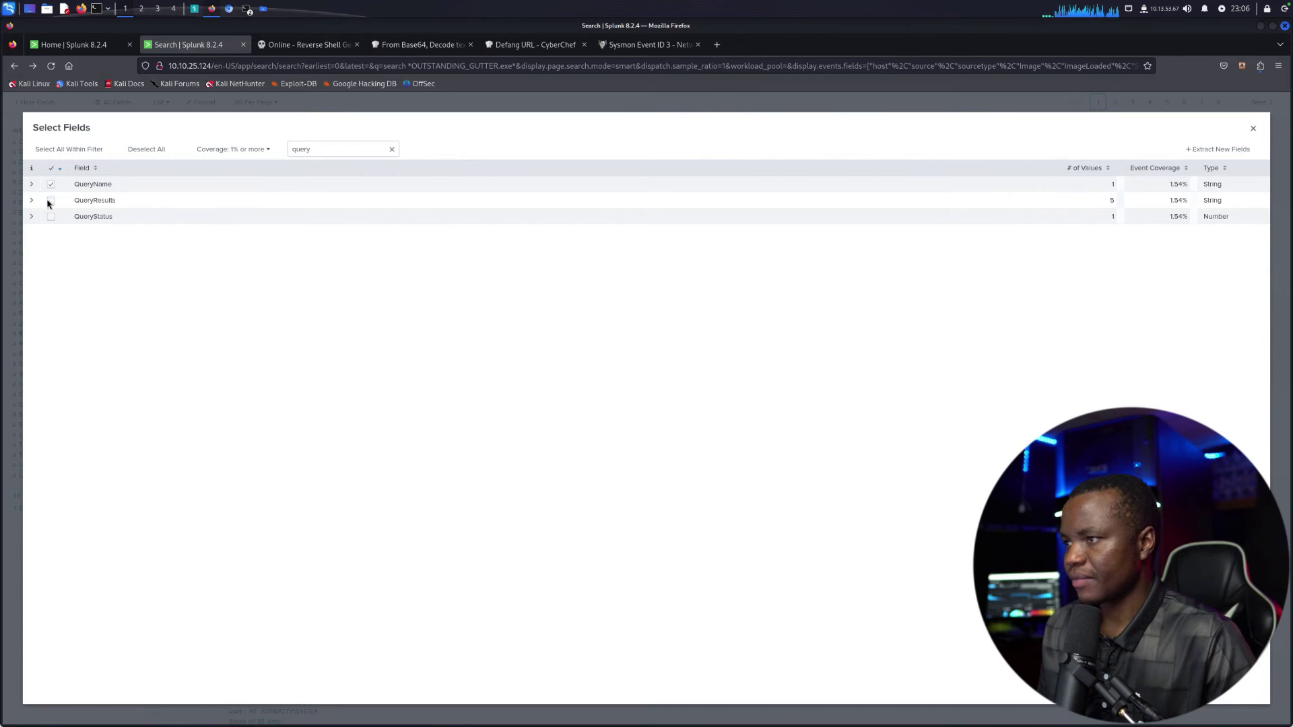
{"action": "left_click", "coordinate": [51, 202]}
{"action": "left_click", "coordinate": [51, 218]}
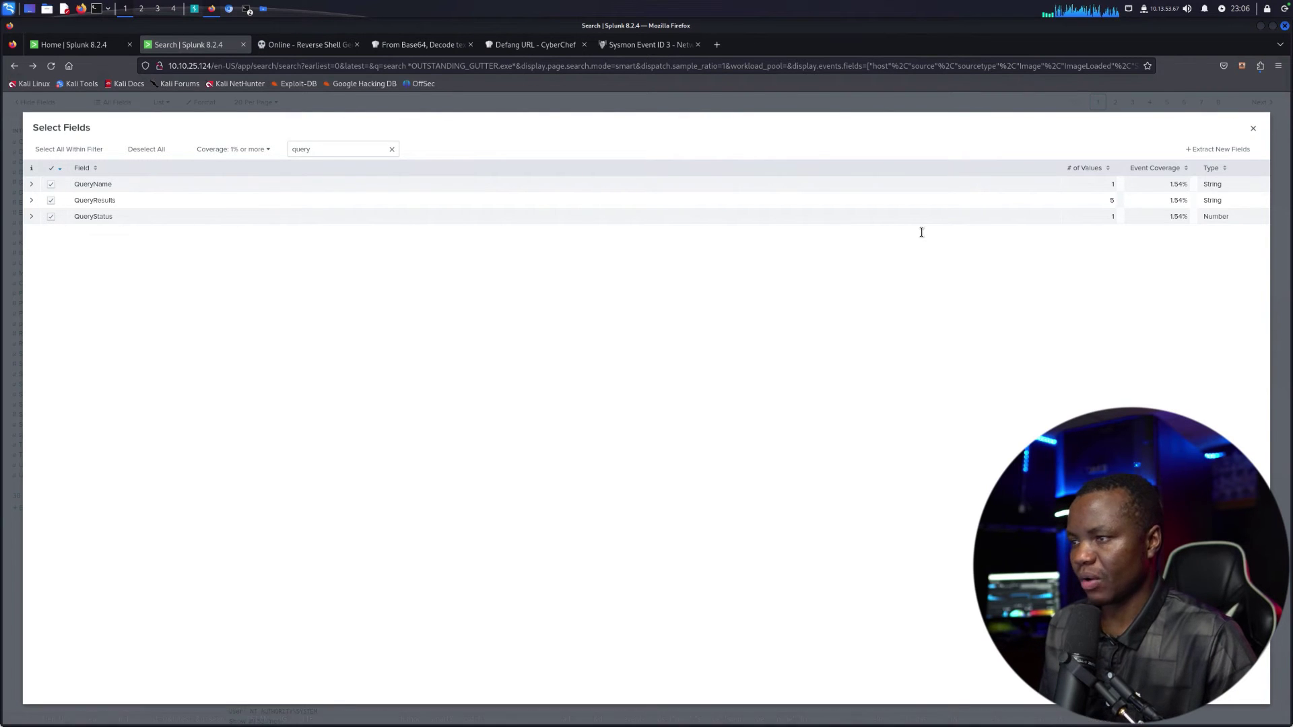
{"action": "key", "text": "Escape"}
{"action": "scroll", "coordinate": [89, 370], "scroll_direction": "up", "scroll_amount": 5}
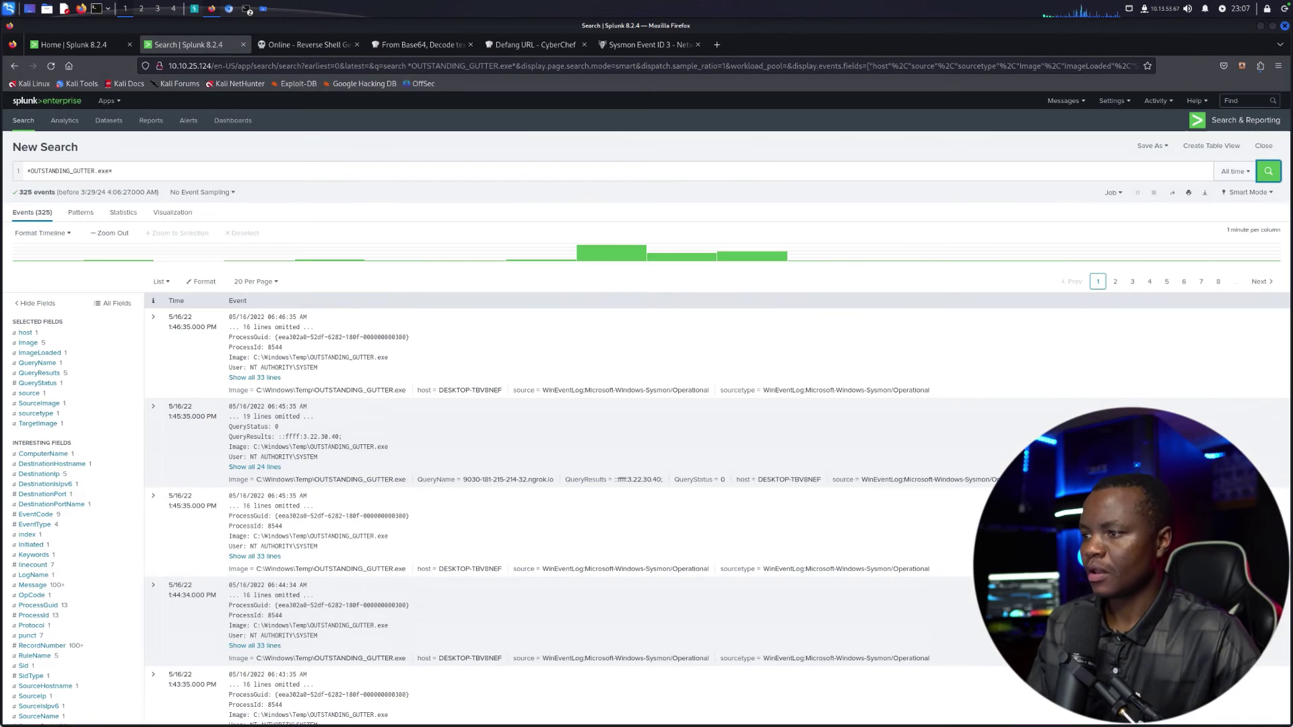
{"action": "left_click", "coordinate": [34, 364]}
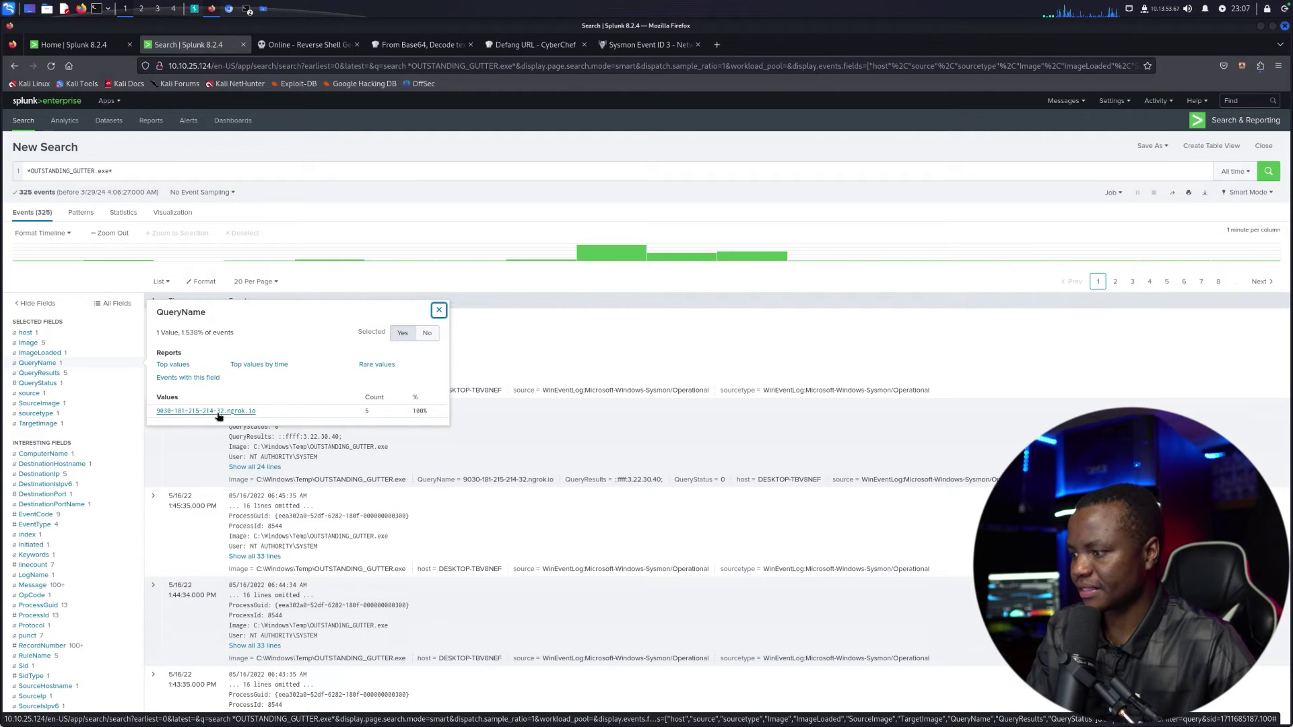
{"action": "left_click_drag", "start_coordinate": [263, 418], "coordinate": [150, 413]}
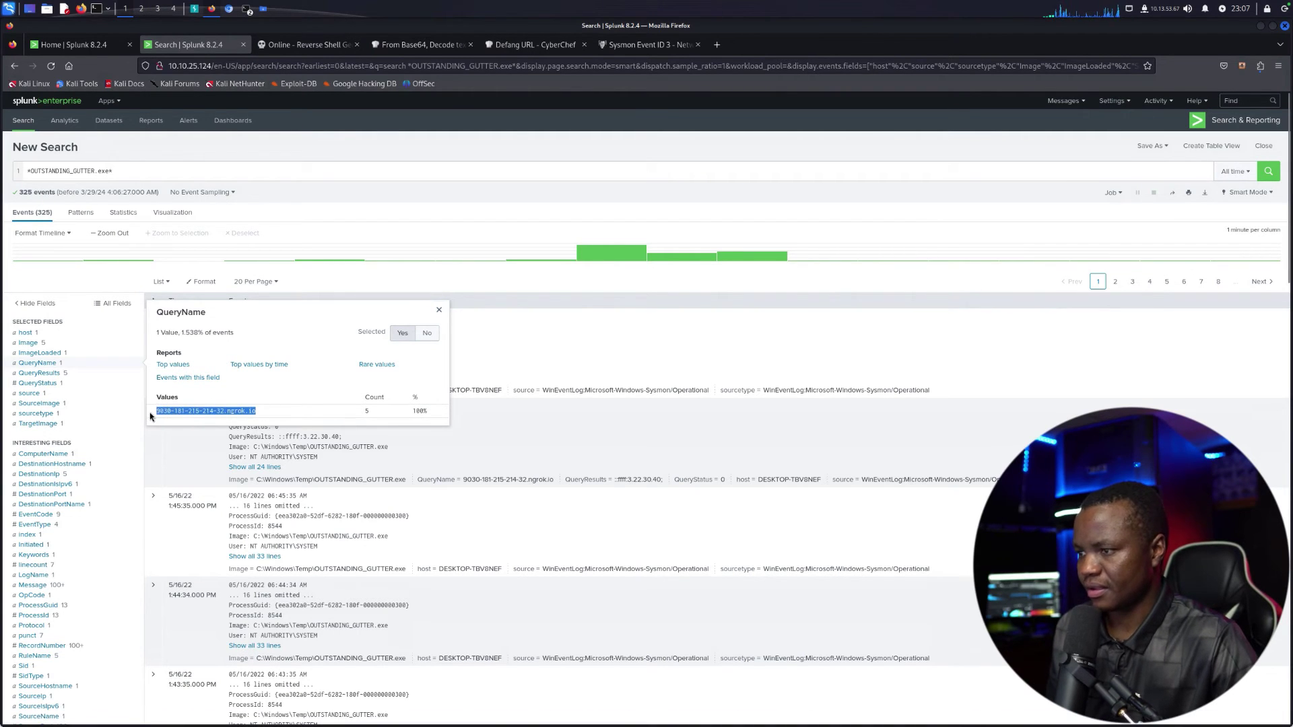
{"action": "right_click", "coordinate": [178, 418]}
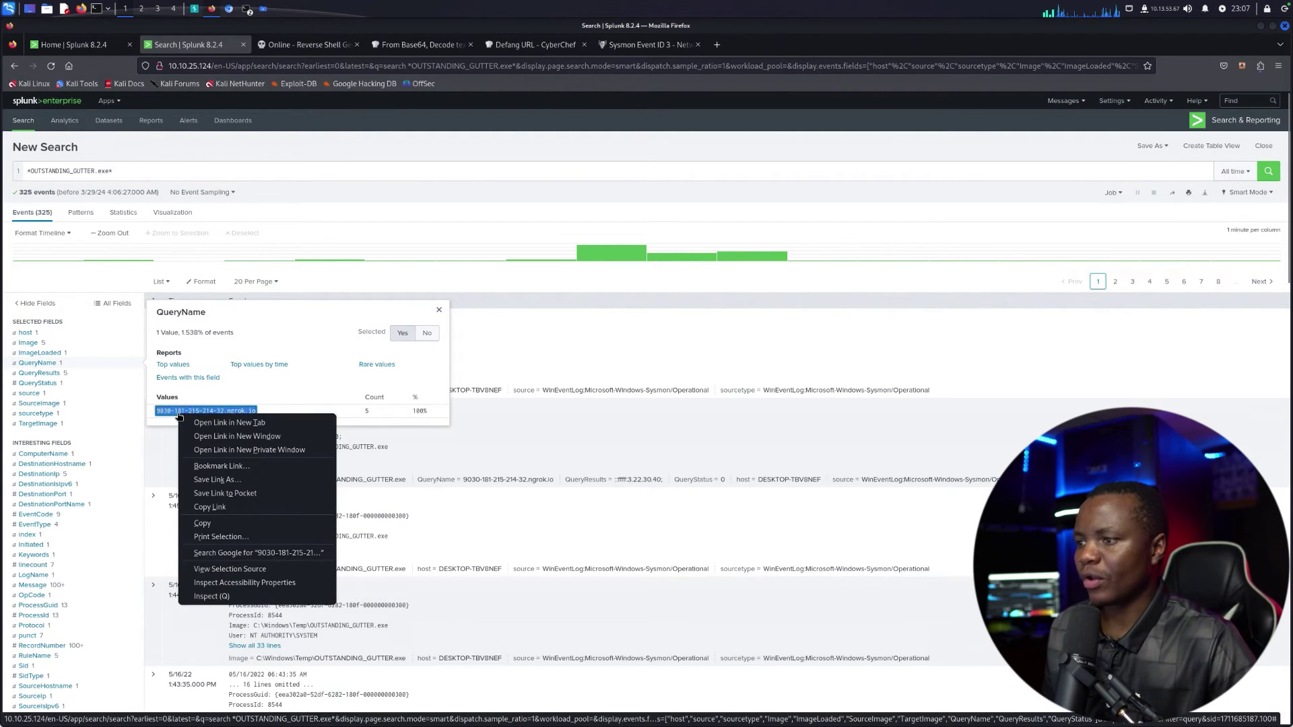
{"action": "left_click", "coordinate": [213, 526]}
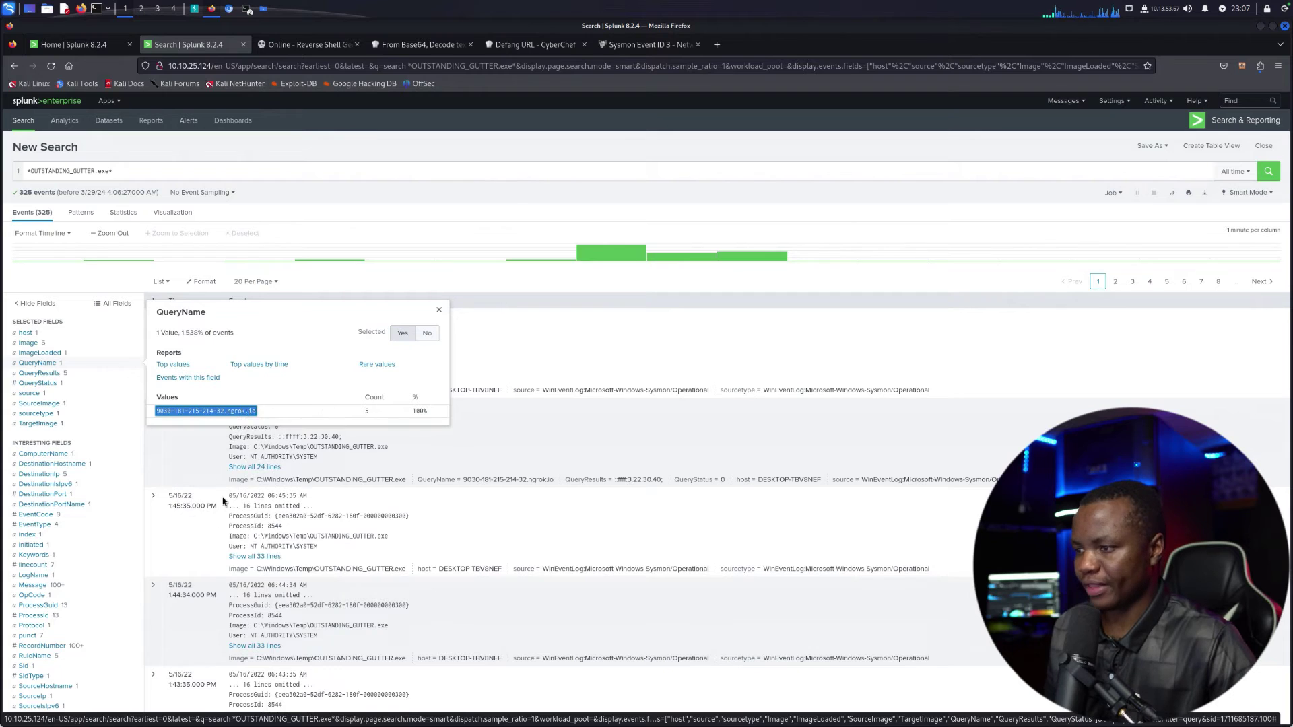
{"action": "left_click", "coordinate": [40, 375]}
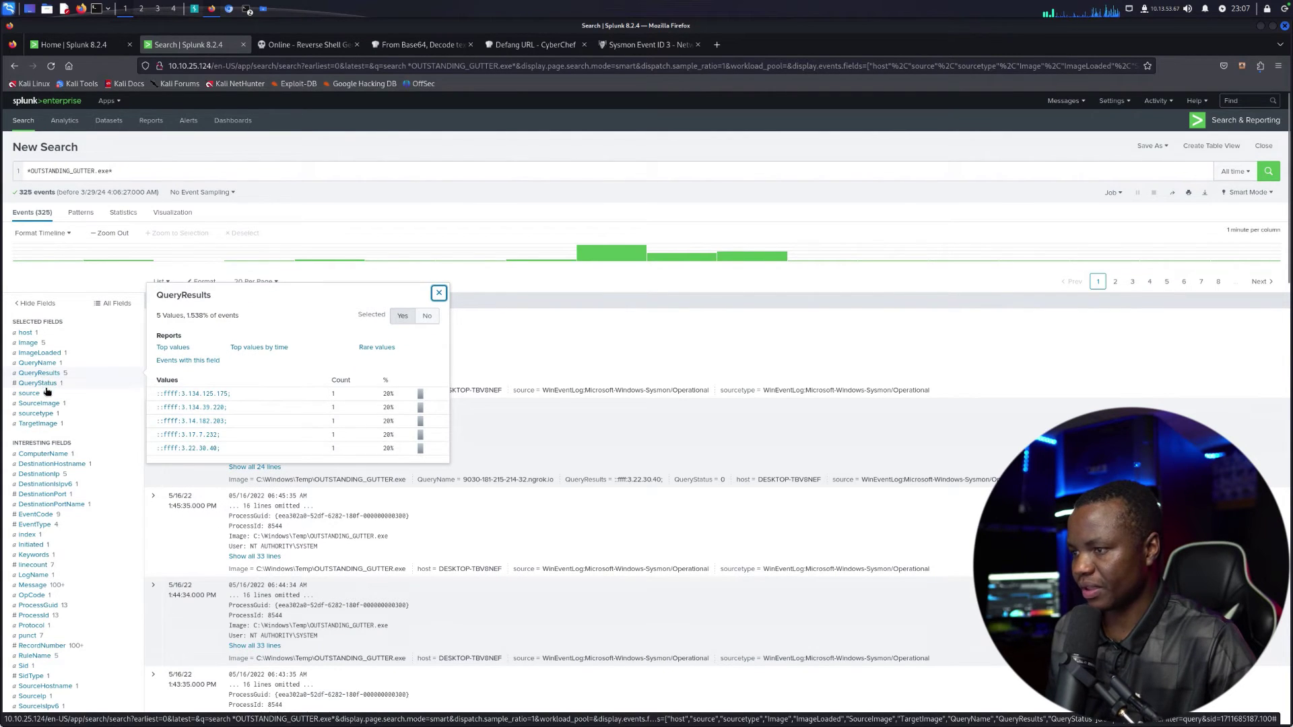
{"action": "left_click", "coordinate": [47, 385]}
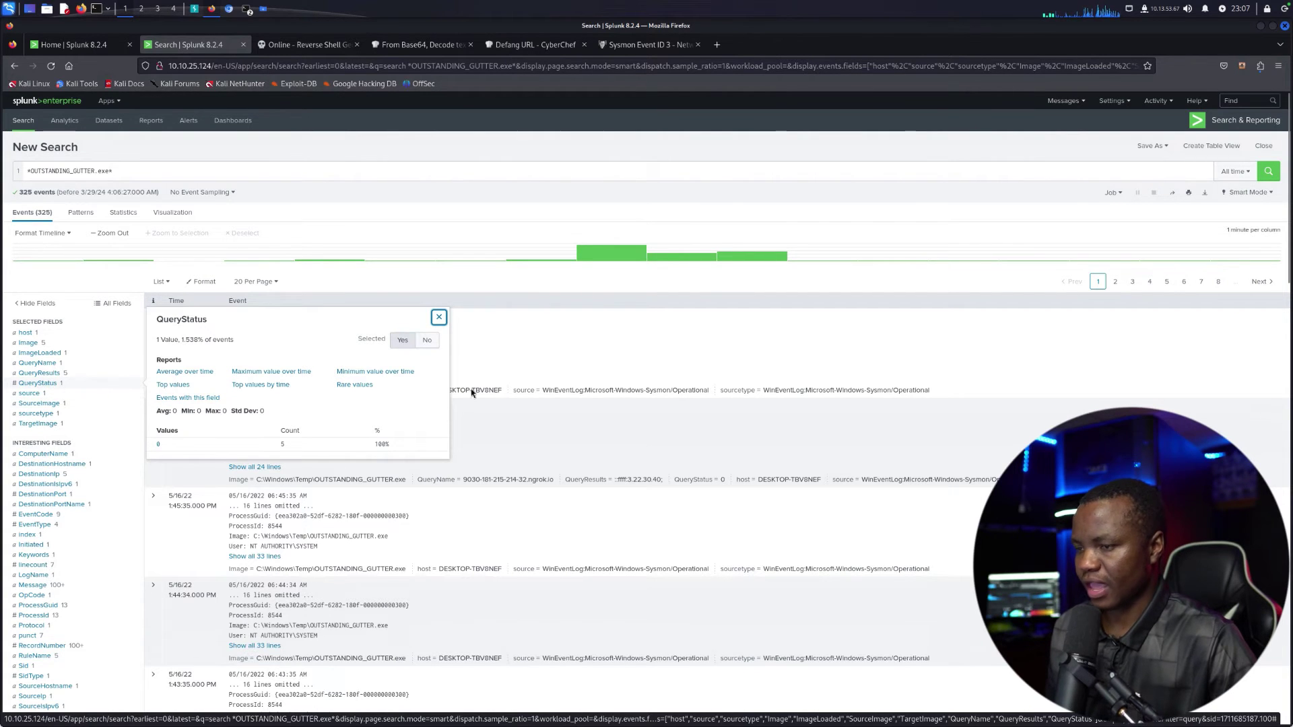
{"action": "key", "text": "ctrl+Right"}
{"action": "left_click", "coordinate": [361, 475]}
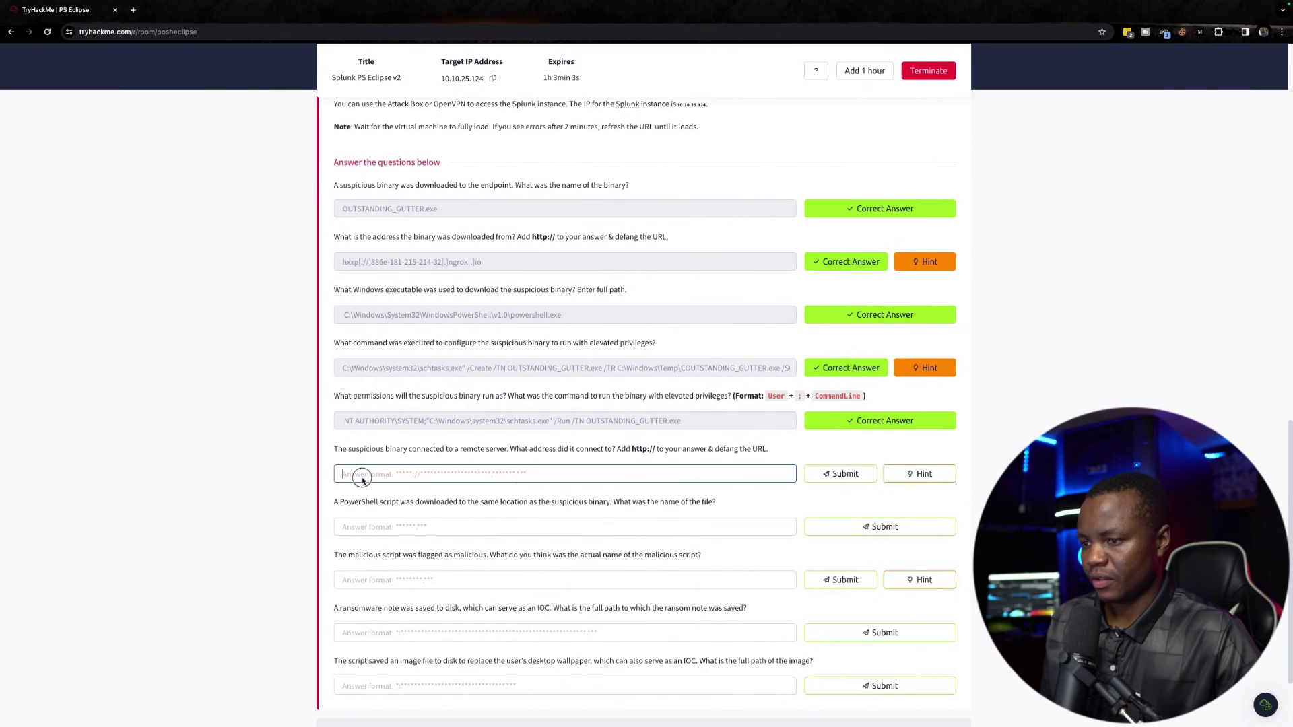
{"action": "key", "text": "ctrl+v"}
{"action": "left_click", "coordinate": [828, 479]}
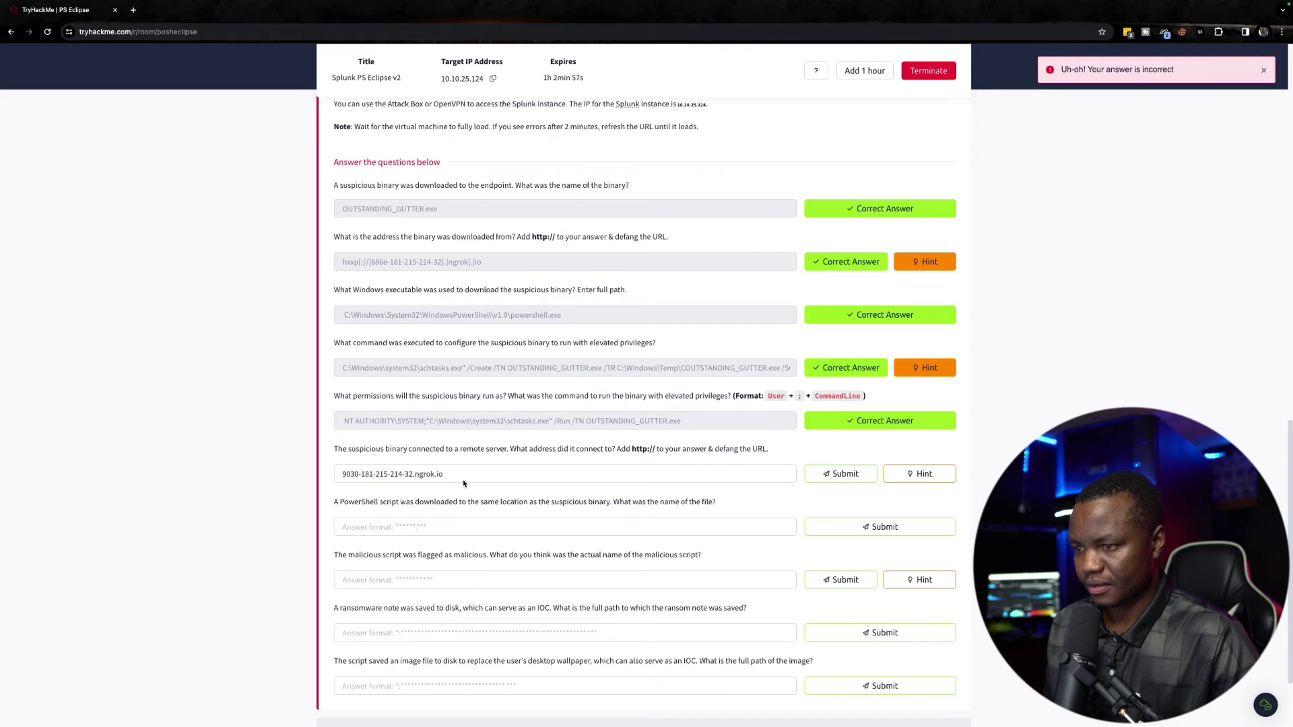
{"action": "left_click", "coordinate": [345, 474]}
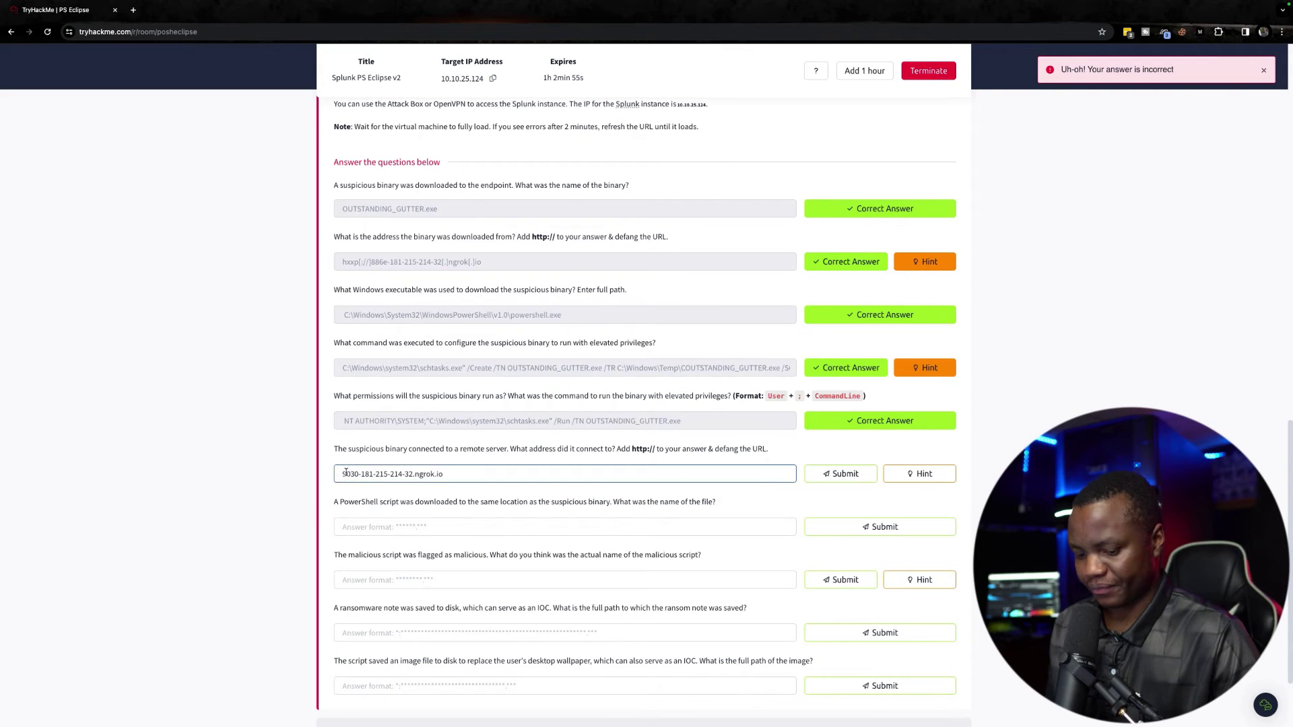
{"action": "type", "text": "http://"}
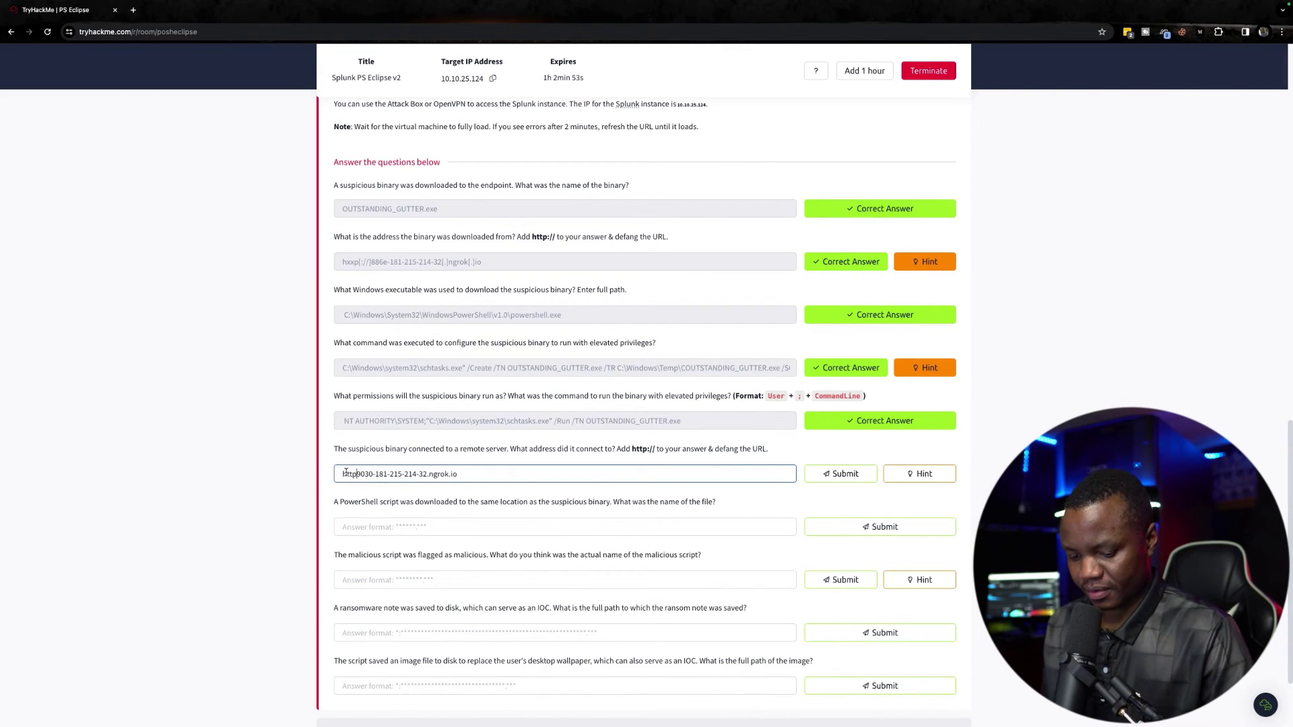
{"action": "type", "text": "//"}
{"action": "left_click", "coordinate": [838, 475]}
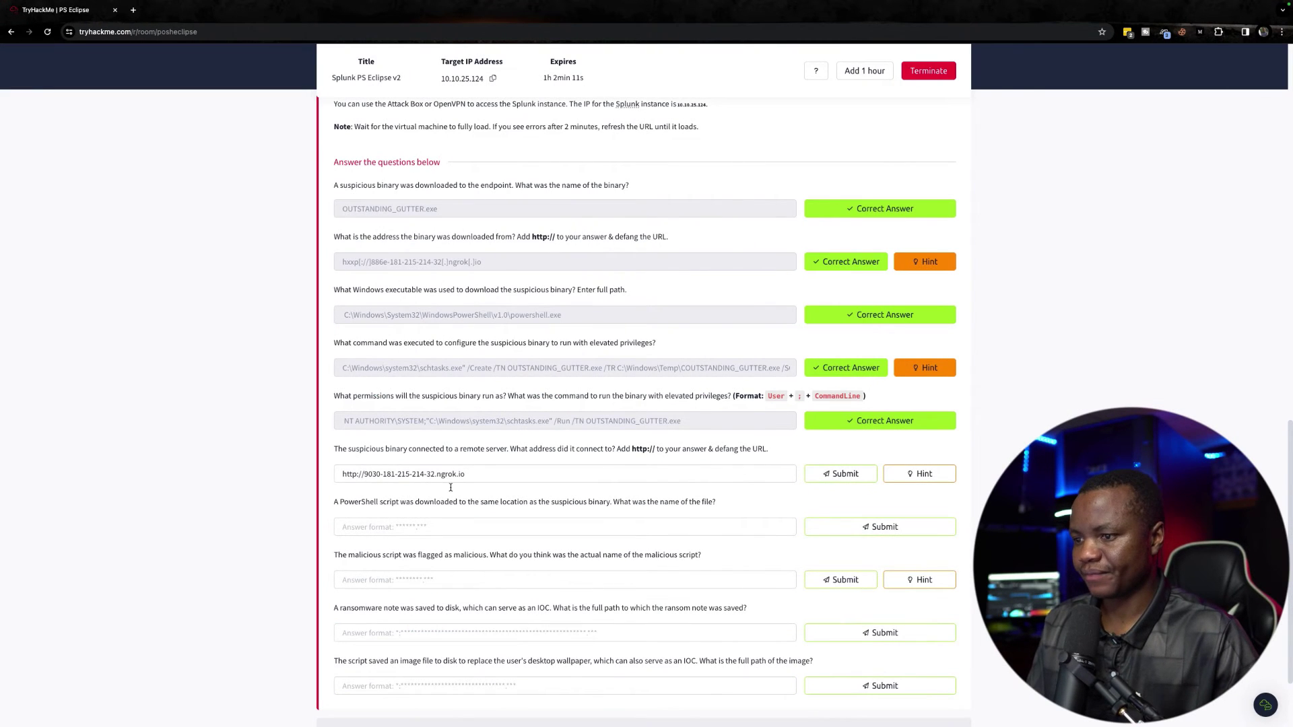
{"action": "left_click", "coordinate": [468, 476]}
{"action": "left_click_drag", "start_coordinate": [468, 475], "coordinate": [338, 474]}
{"action": "right_click", "coordinate": [367, 465]}
{"action": "left_click", "coordinate": [382, 544]}
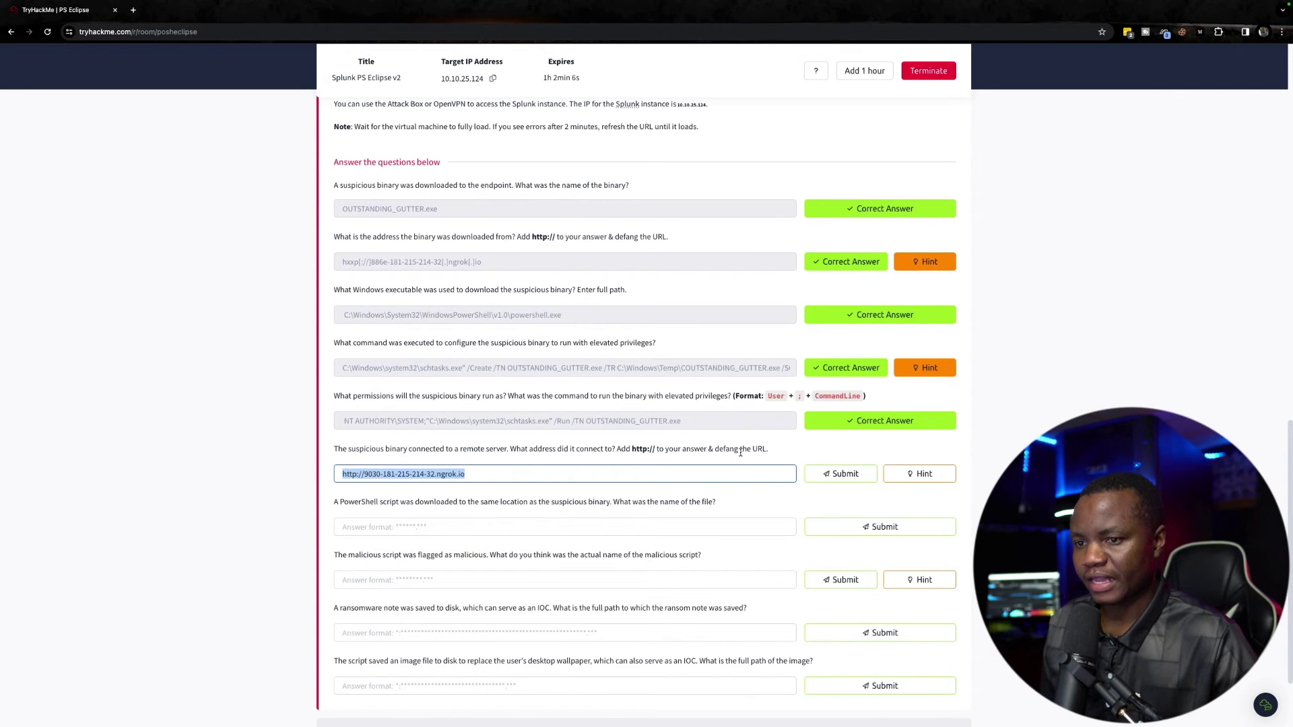
{"action": "key", "text": "ctrl+Right"}
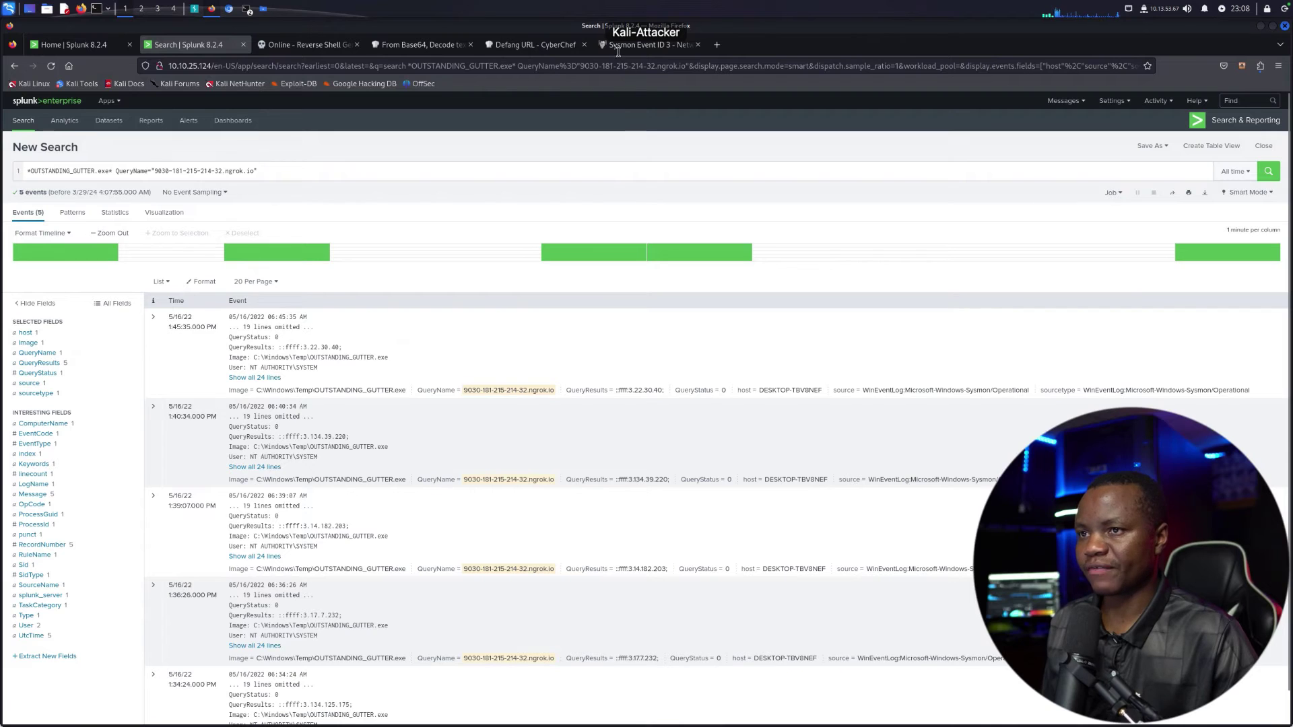
{"action": "left_click", "coordinate": [547, 52]}
{"action": "left_click_drag", "start_coordinate": [912, 137], "coordinate": [650, 137]}
{"action": "key", "text": "BackSpace"}
{"action": "key", "text": "ctrl+v"}
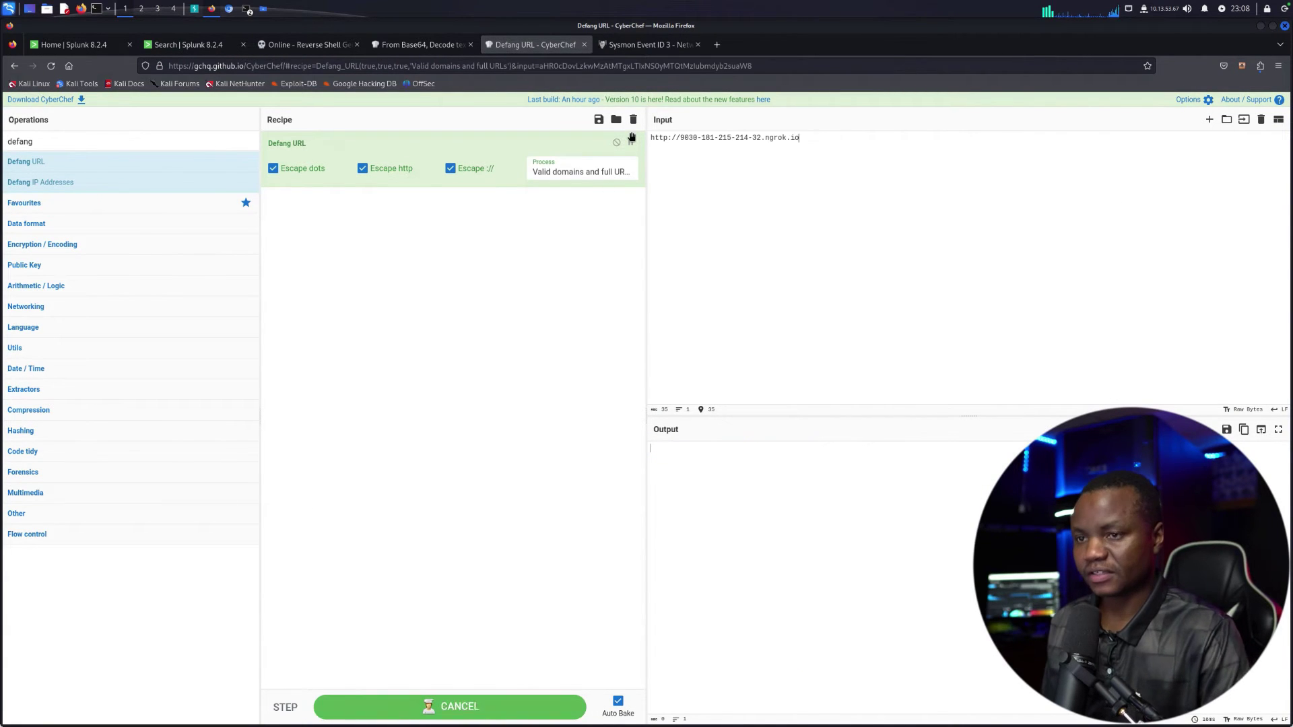
{"action": "left_click_drag", "start_coordinate": [827, 447], "coordinate": [639, 450]}
{"action": "right_click", "coordinate": [674, 450]}
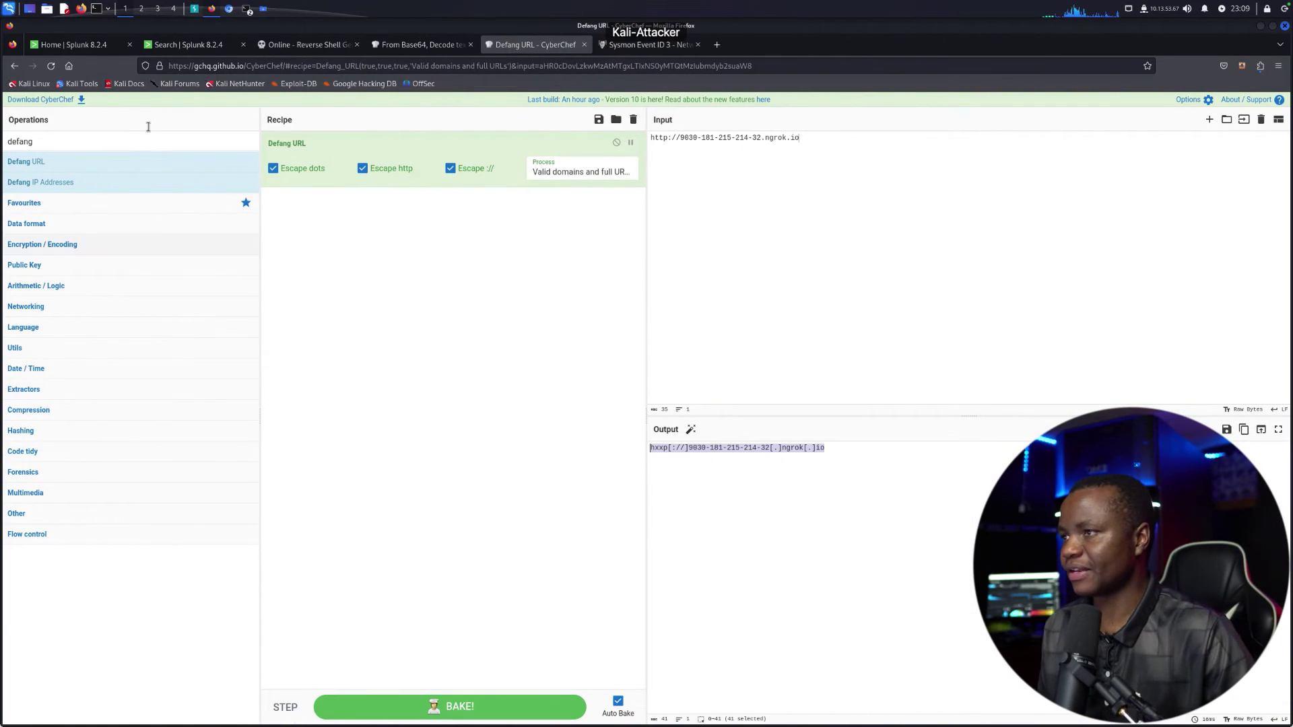
- Return to Splunk and replace the search query with the image path C:\Windows\Temp\OUTSTANDING_GUTTER.exe copied from the 1:45:35 PM event
{"action": "left_click", "coordinate": [187, 45]}
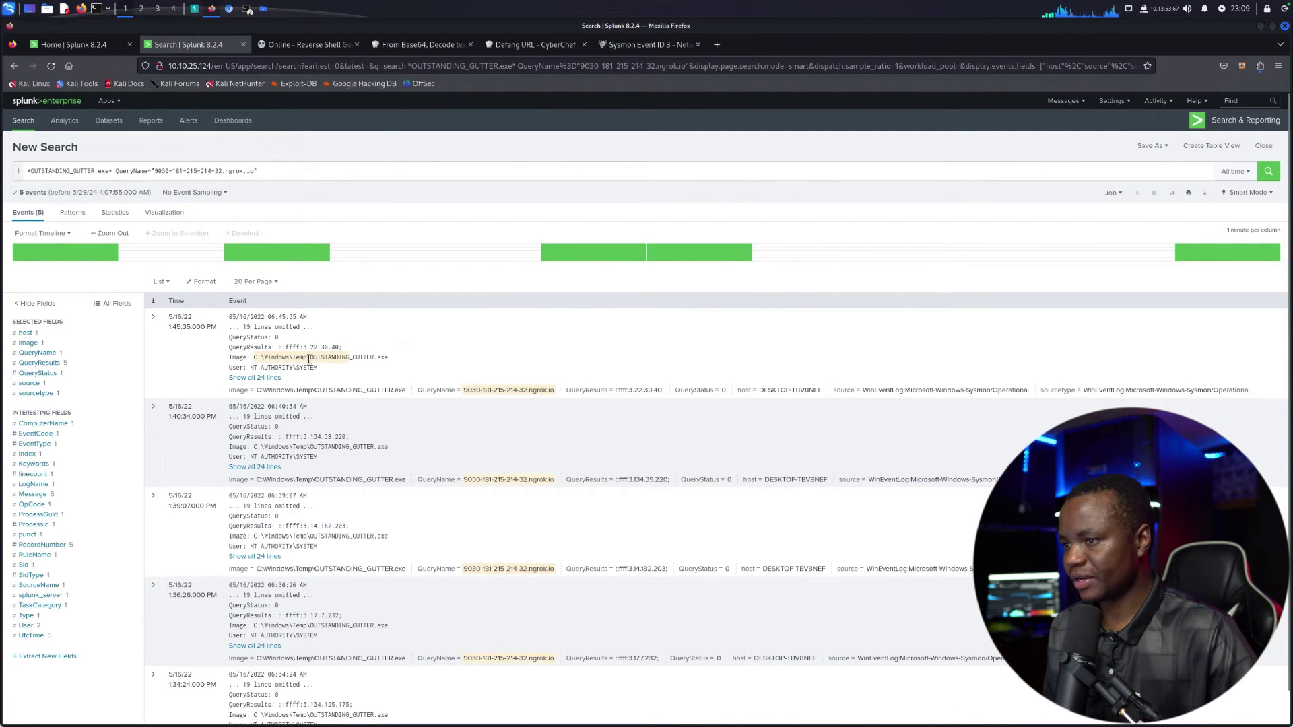
{"action": "left_click_drag", "start_coordinate": [268, 174], "coordinate": [50, 164]}
{"action": "key", "text": "BackSpace"}
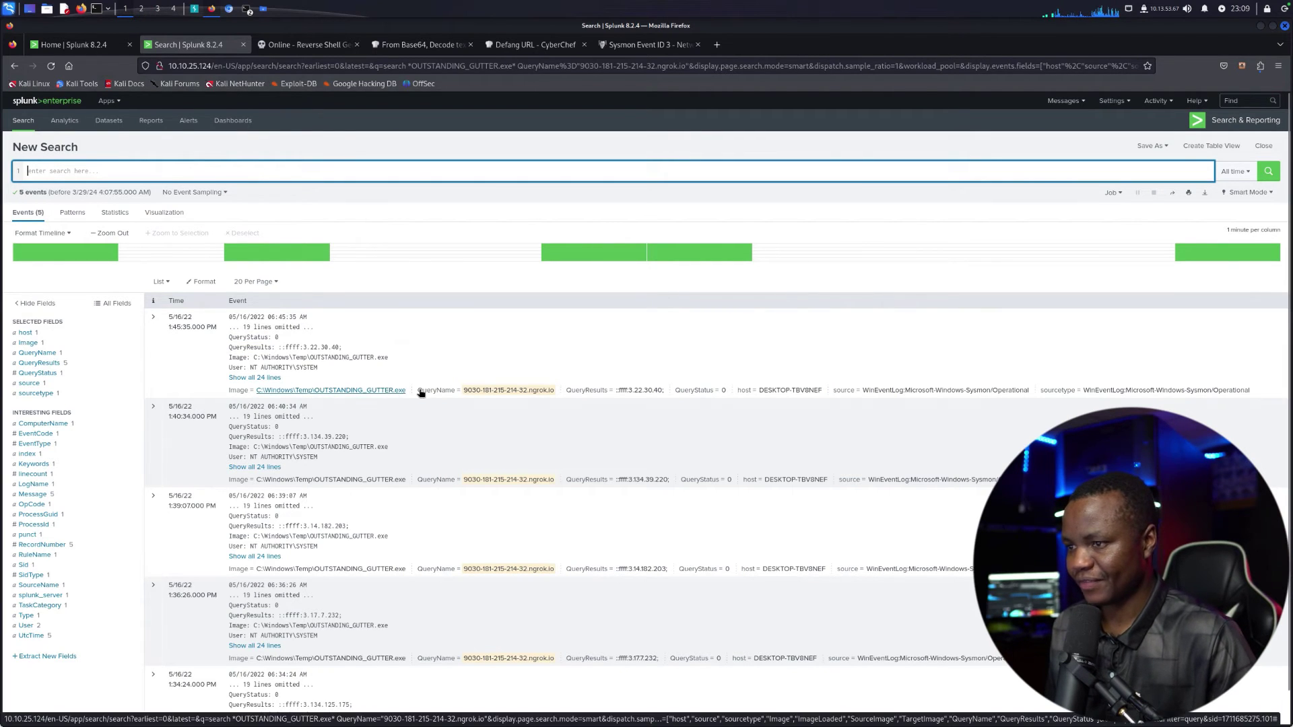
{"action": "left_click_drag", "start_coordinate": [408, 390], "coordinate": [256, 390]}
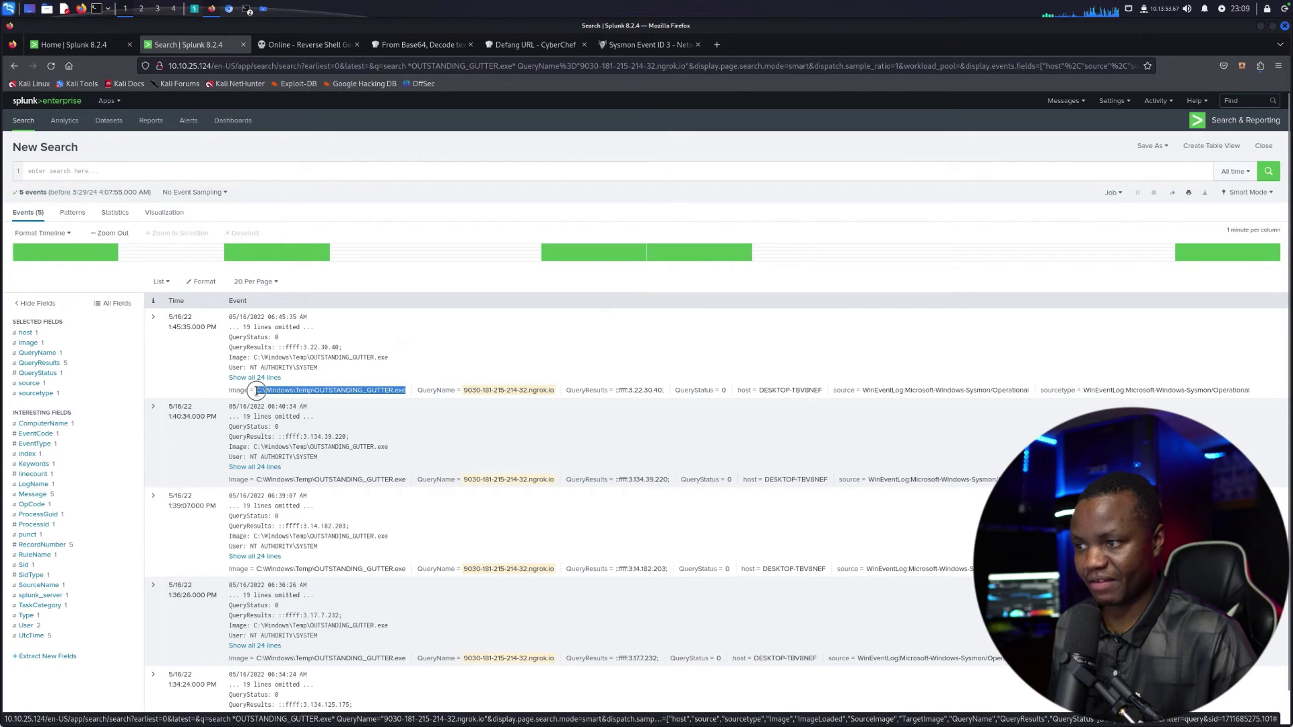
{"action": "right_click", "coordinate": [266, 393]}
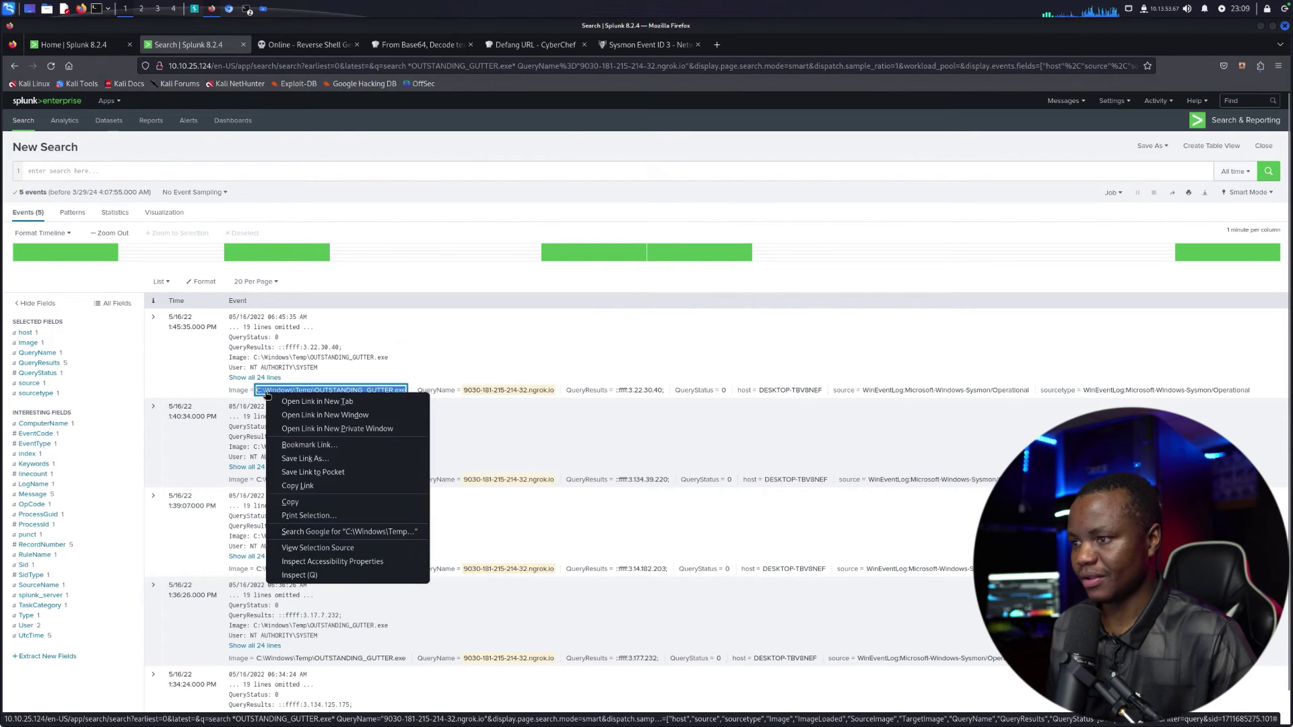
{"action": "left_click", "coordinate": [297, 502]}
{"action": "left_click", "coordinate": [115, 170]}
{"action": "key", "text": "ctrl+v"}
- Replace the binary name in the query with *.ps1 and run the search for C:\Windows\Temp\*.ps1
{"action": "left_click_drag", "start_coordinate": [84, 170], "coordinate": [312, 174]}
{"action": "key", "text": "BackSpace"}
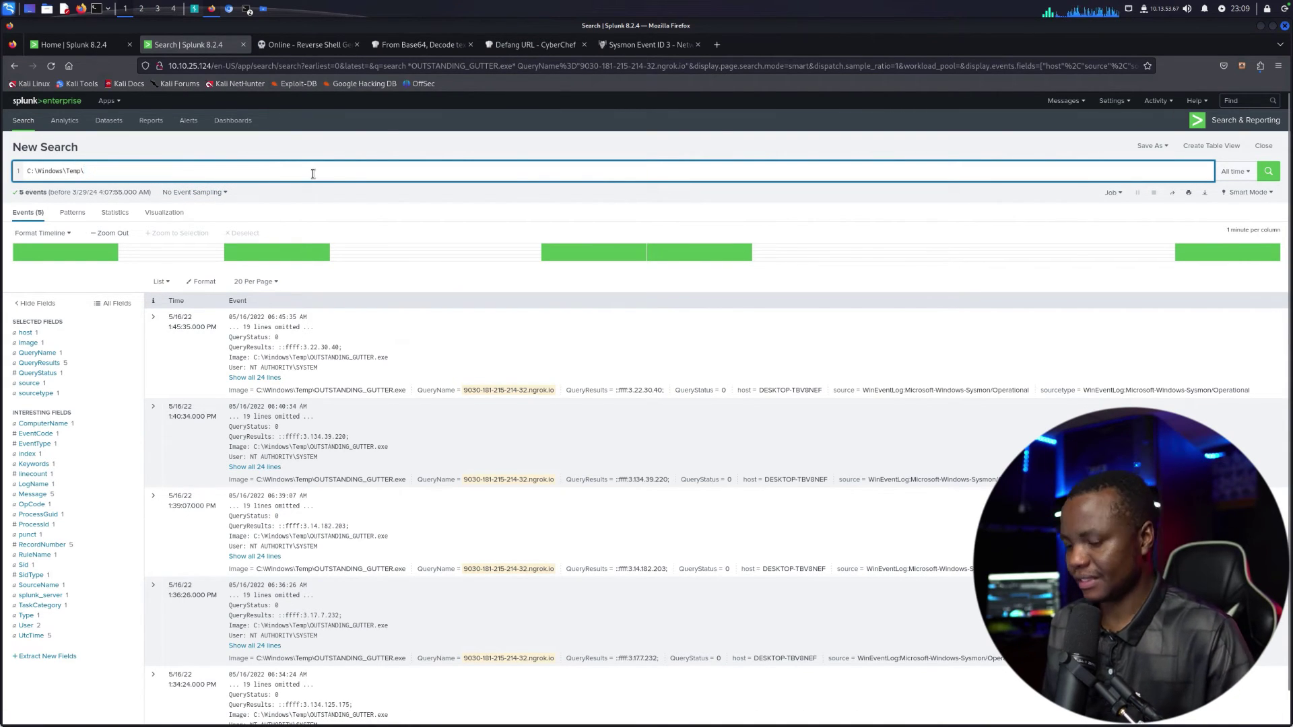
{"action": "type", "text": "*.ps1"}
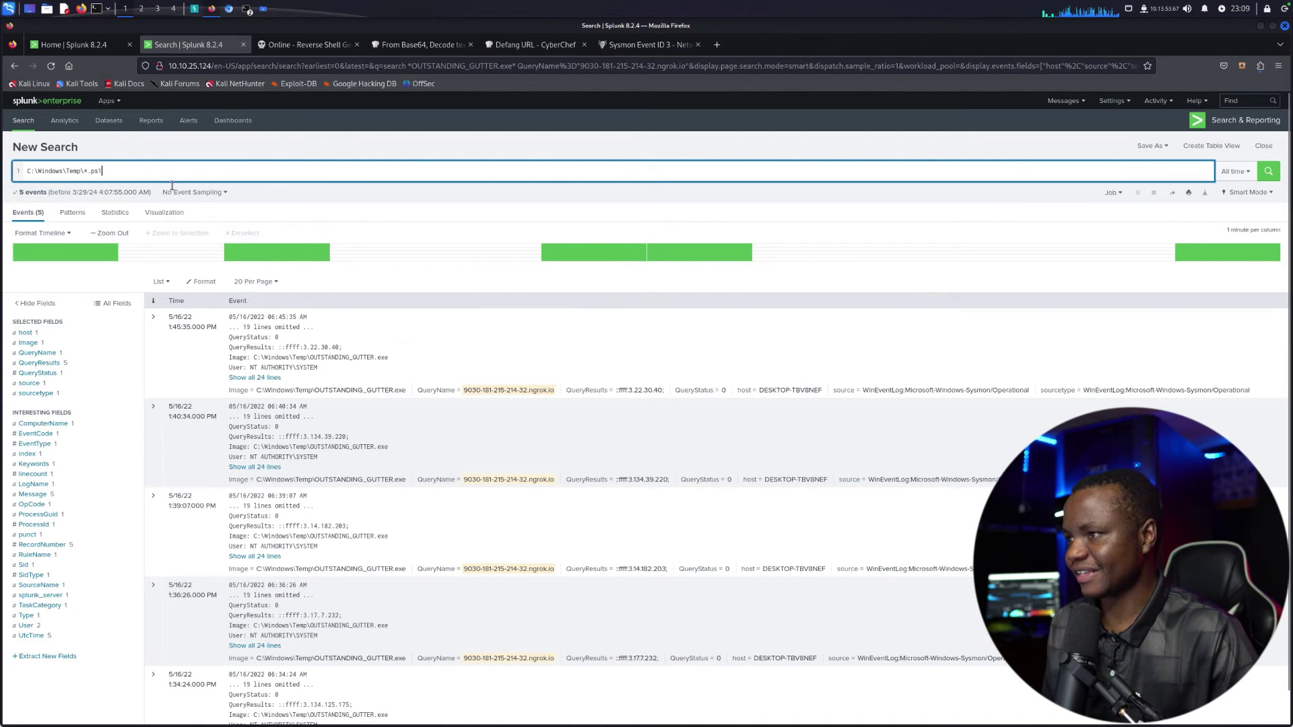
{"action": "key", "text": "Return"}
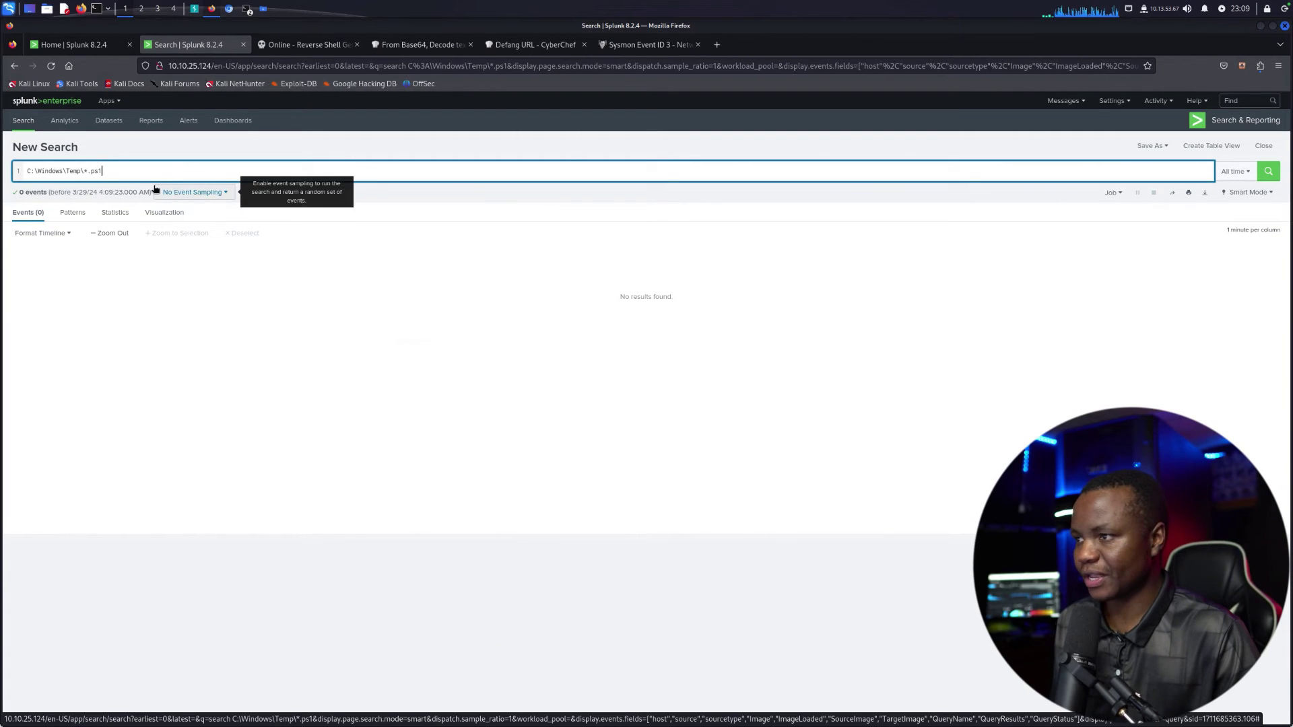
- Reduce the query to .ps1, rerun the search and highlight the SHA1 hash in the 1:39:32 PM event
{"action": "left_click_drag", "start_coordinate": [88, 171], "coordinate": [3, 170]}
{"action": "key", "text": "BackSpace"}
{"action": "key", "text": "Return"}
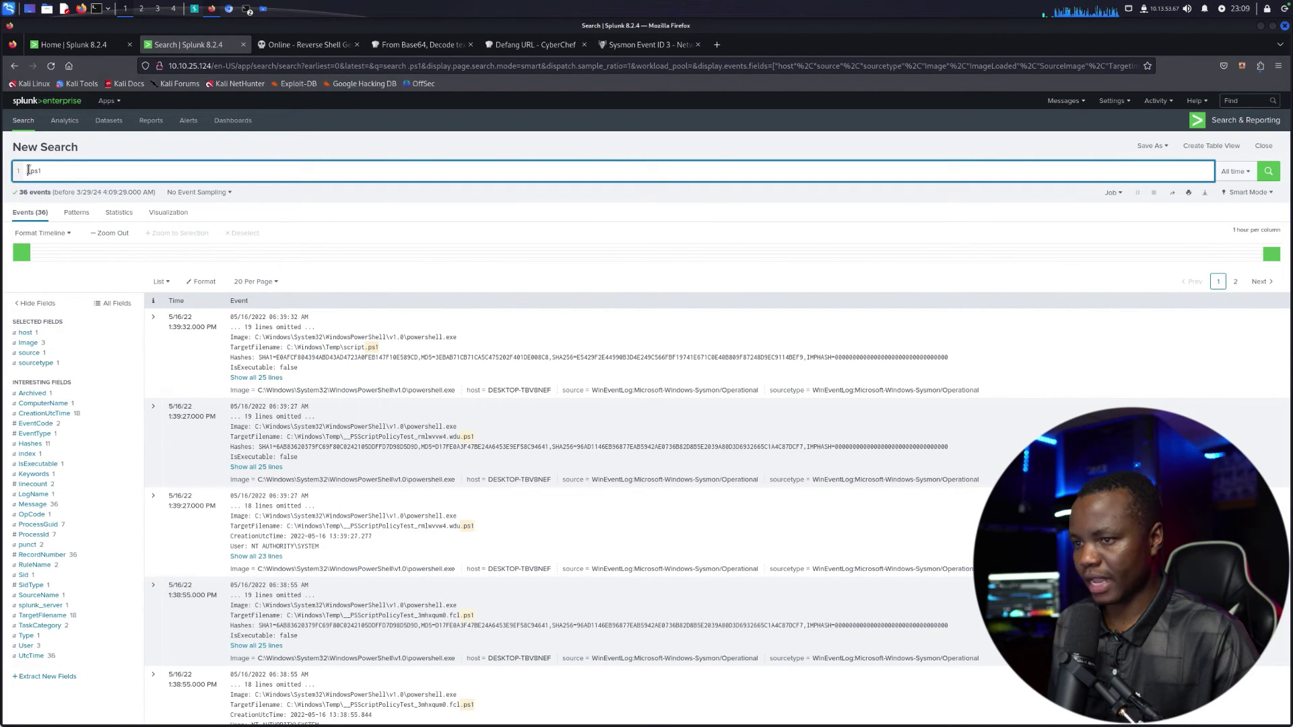
{"action": "left_click_drag", "start_coordinate": [259, 357], "coordinate": [411, 365]}
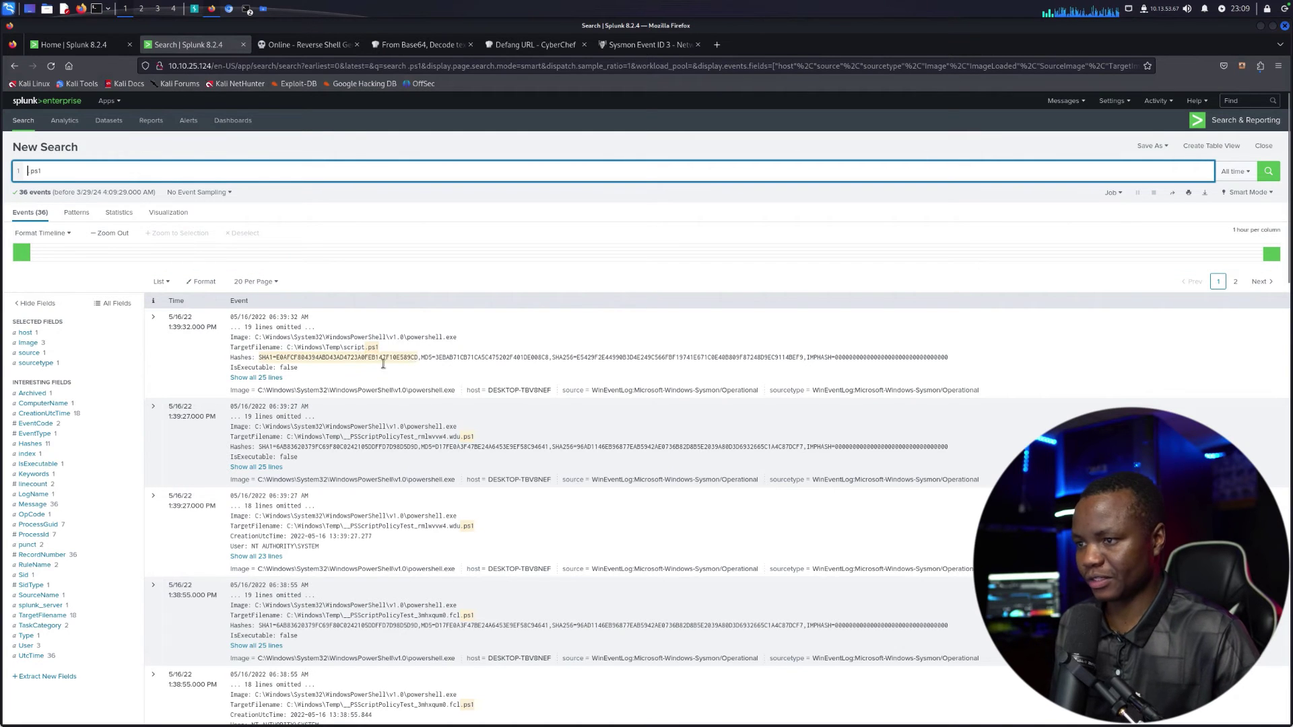
- Submit script.ps1 in the TryHackMe room as the name of the downloaded PowerShell script
{"action": "key", "text": "ctrl+Left"}
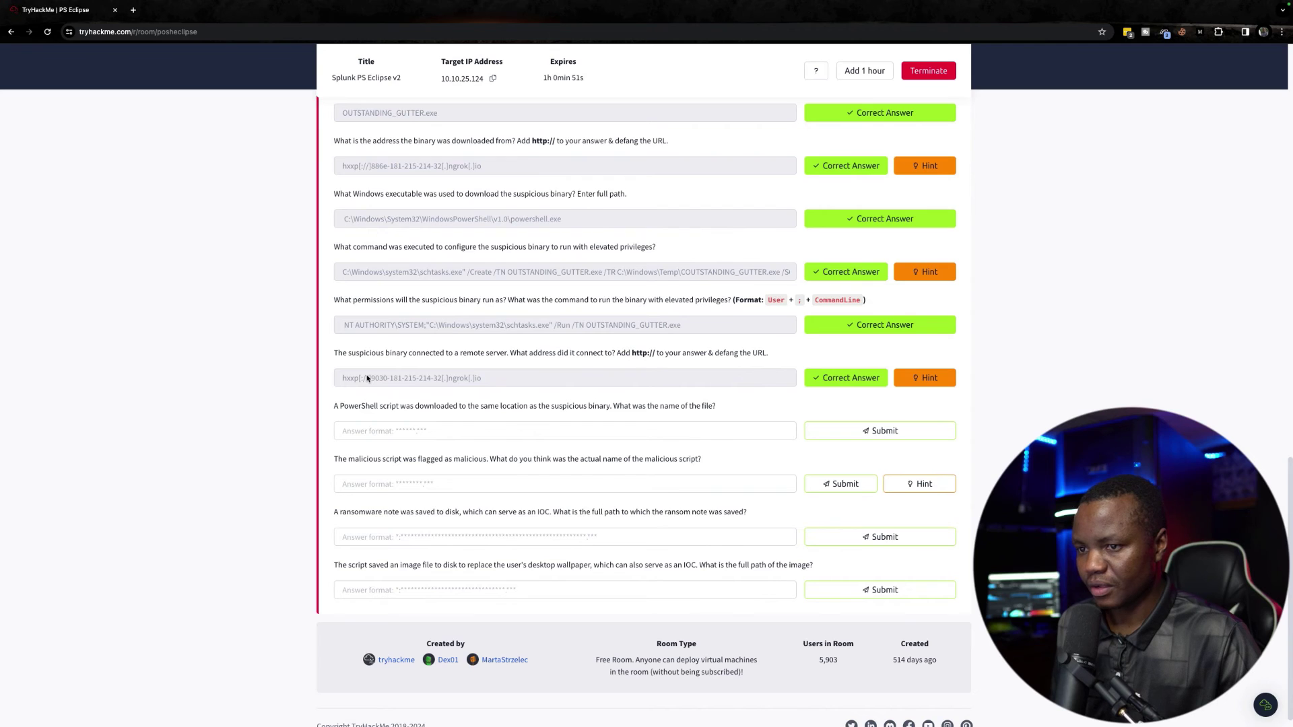
{"action": "key", "text": "ctrl+Right"}
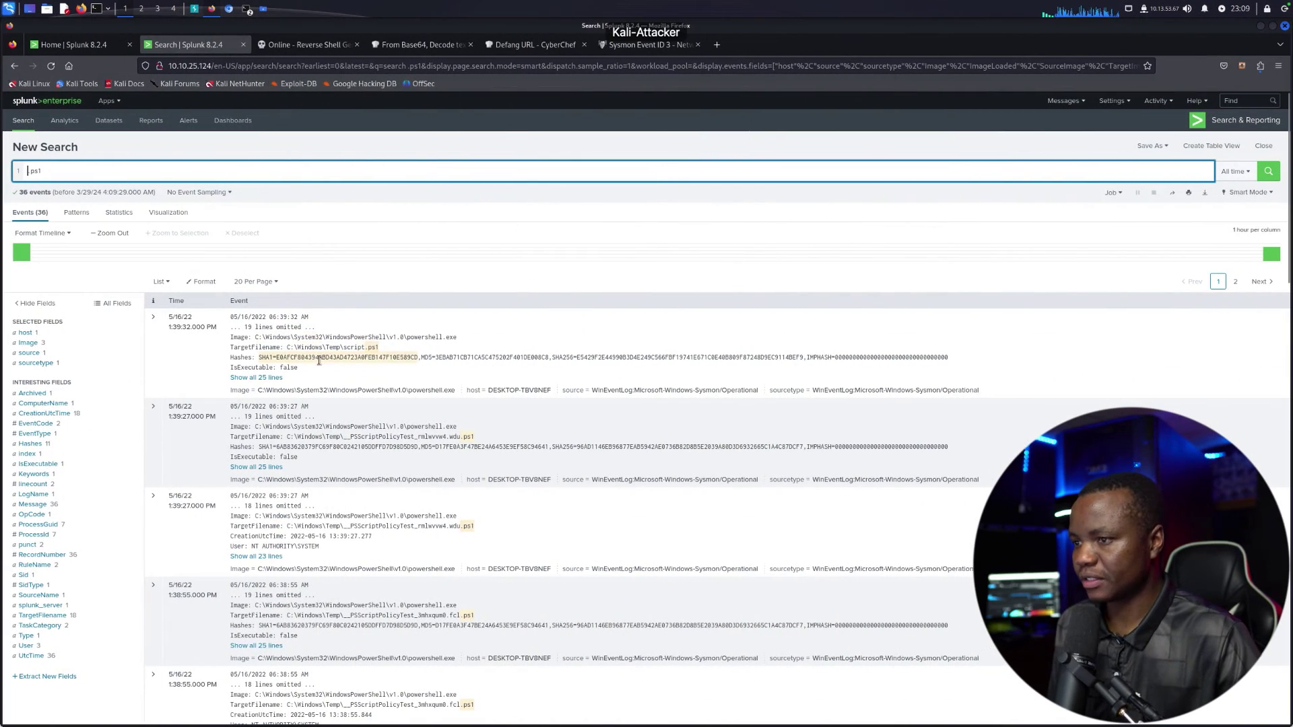
{"action": "key", "text": "ctrl+Left"}
{"action": "left_click", "coordinate": [392, 434]}
{"action": "type", "text": "script.ps1"}
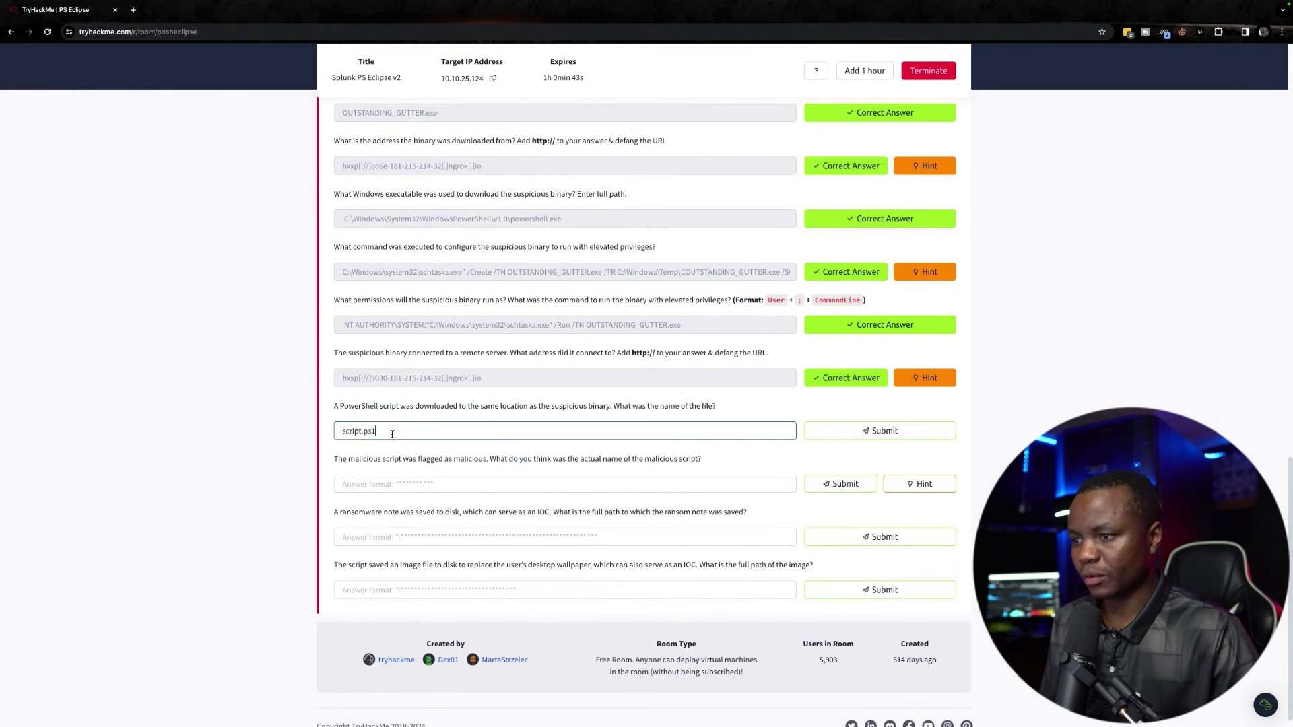
{"action": "key", "text": "Return"}
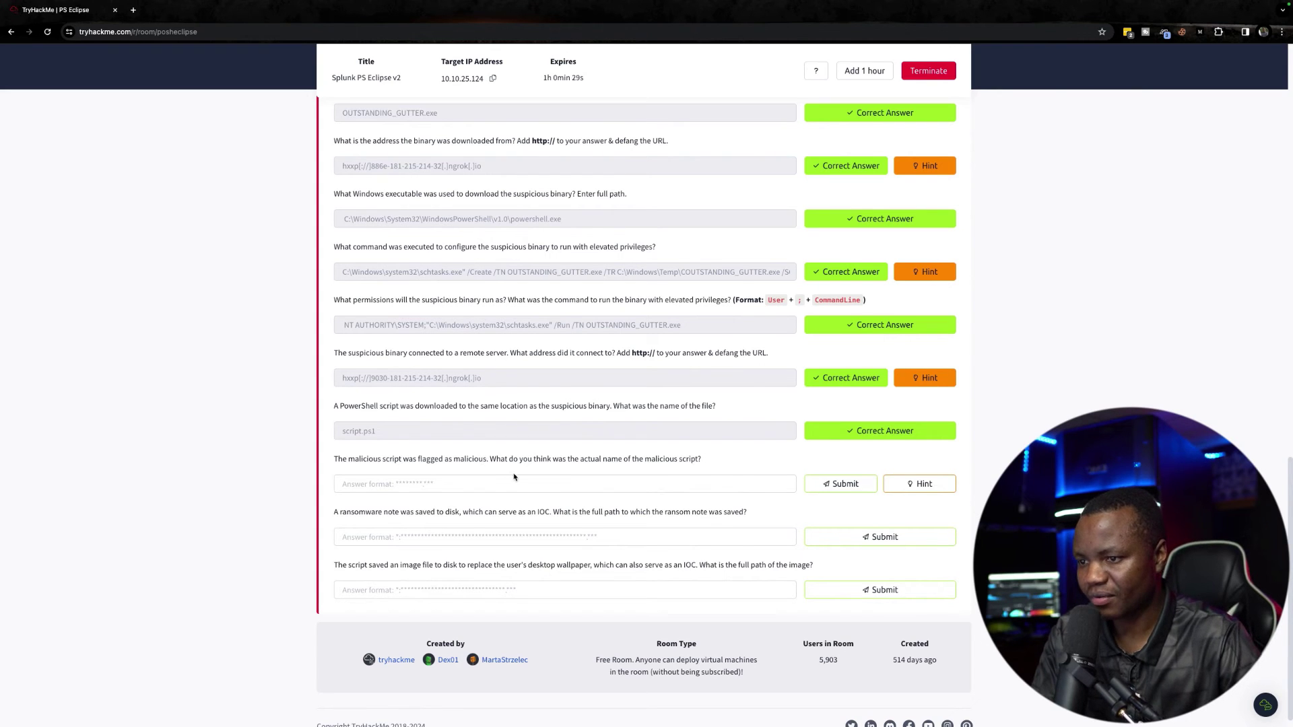
- Return to Splunk, look through the .ps1 events and expand the 1:39:32 PM event for C:\Windows\Temp\script.ps1
{"action": "key", "text": "alt+Tab"}
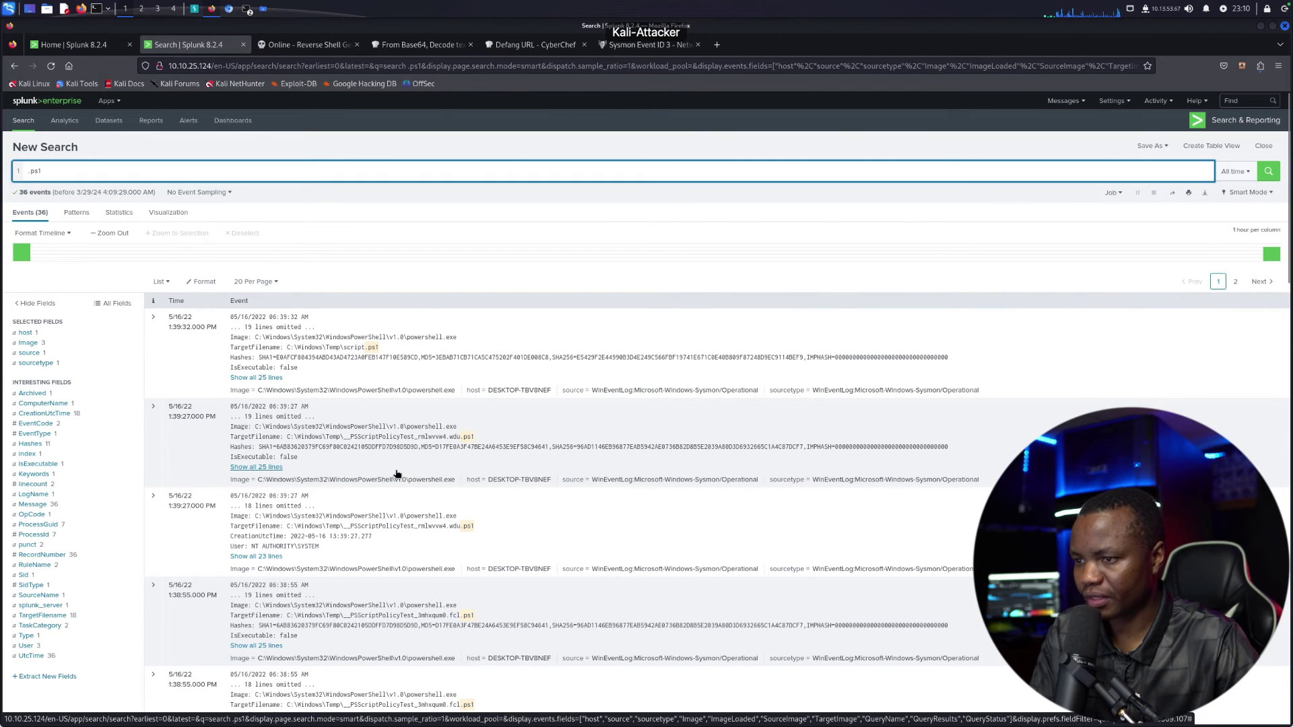
{"action": "scroll", "coordinate": [397, 473], "scroll_direction": "down", "scroll_amount": 10}
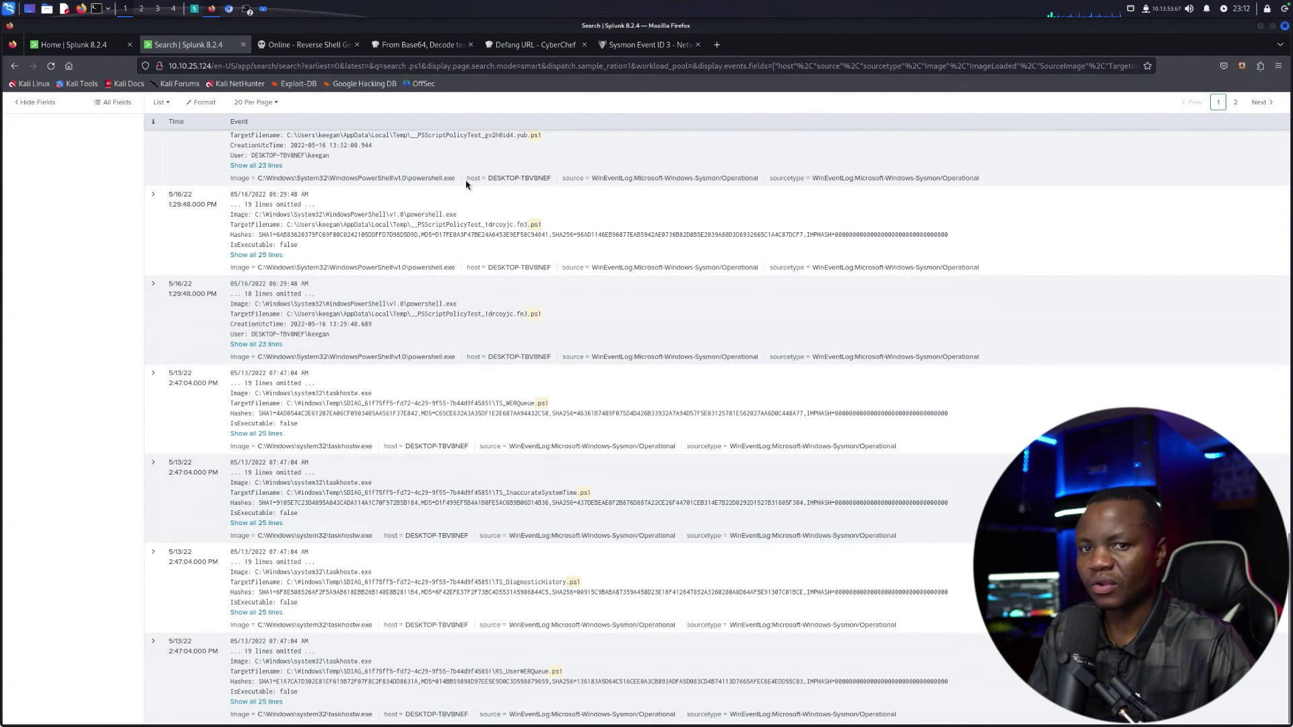
{"action": "scroll", "coordinate": [466, 185], "scroll_direction": "up", "scroll_amount": 10}
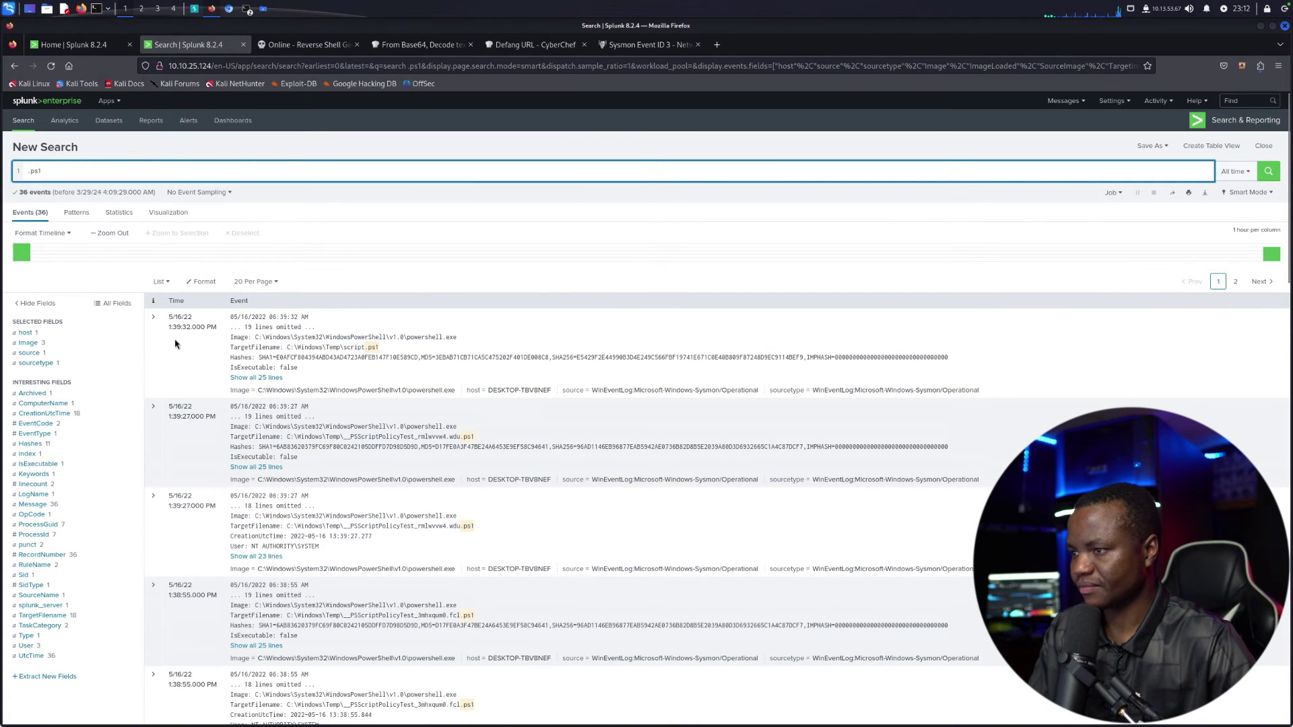
{"action": "left_click", "coordinate": [153, 317]}
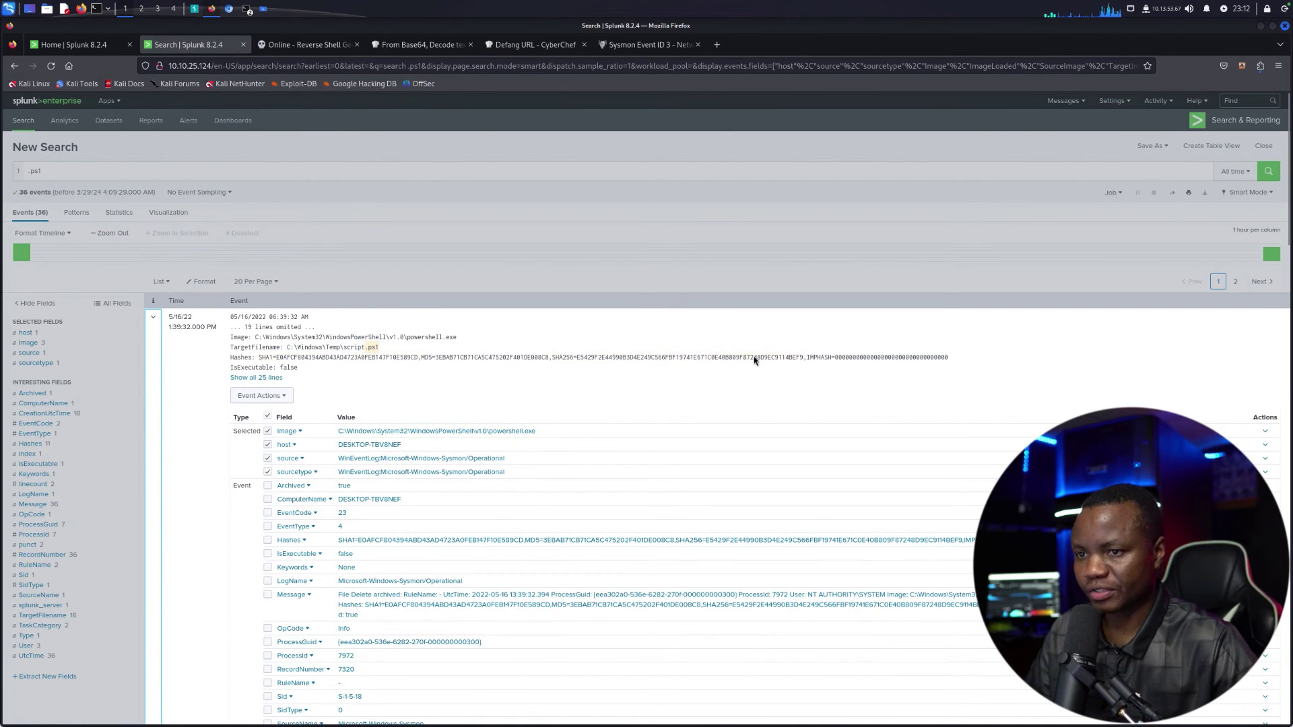
- Copy the SHA256 hash of script.ps1 from the expanded event and open a new browser tab
{"action": "left_click_drag", "start_coordinate": [802, 357], "coordinate": [577, 357]}
{"action": "right_click", "coordinate": [595, 357]}
{"action": "left_click", "coordinate": [620, 367]}
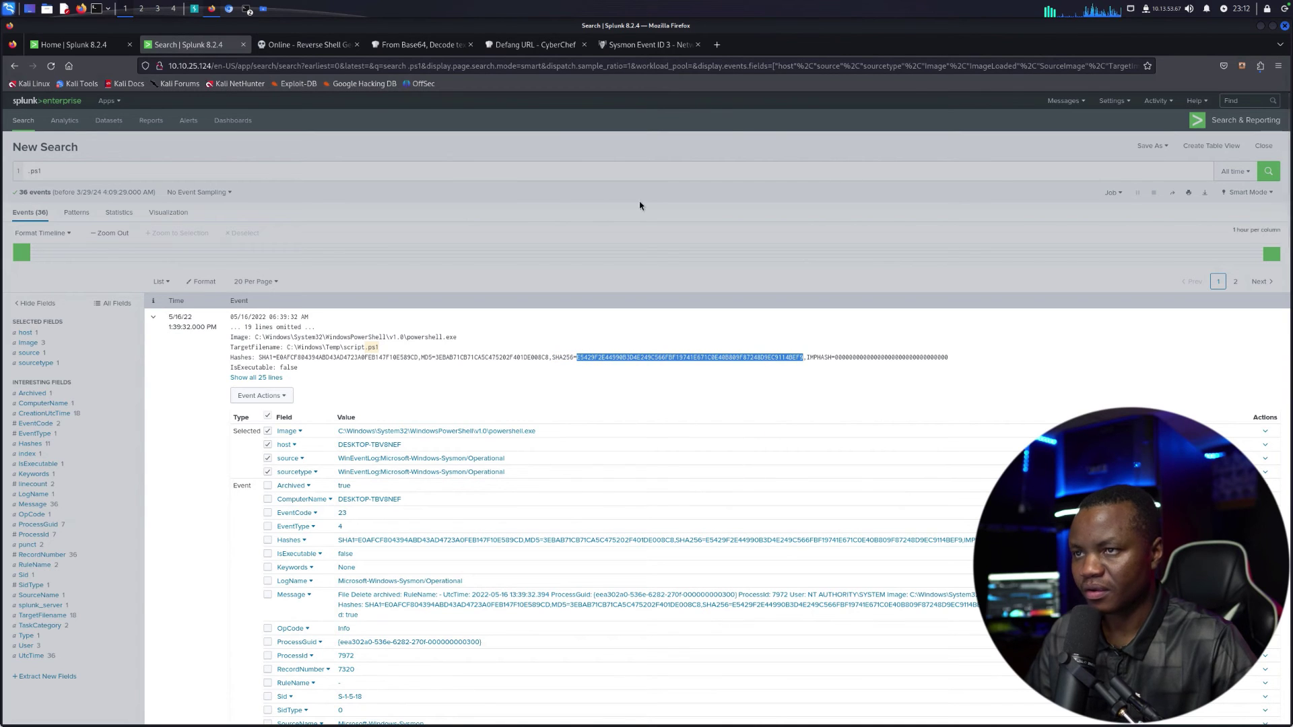
{"action": "left_click", "coordinate": [717, 51]}
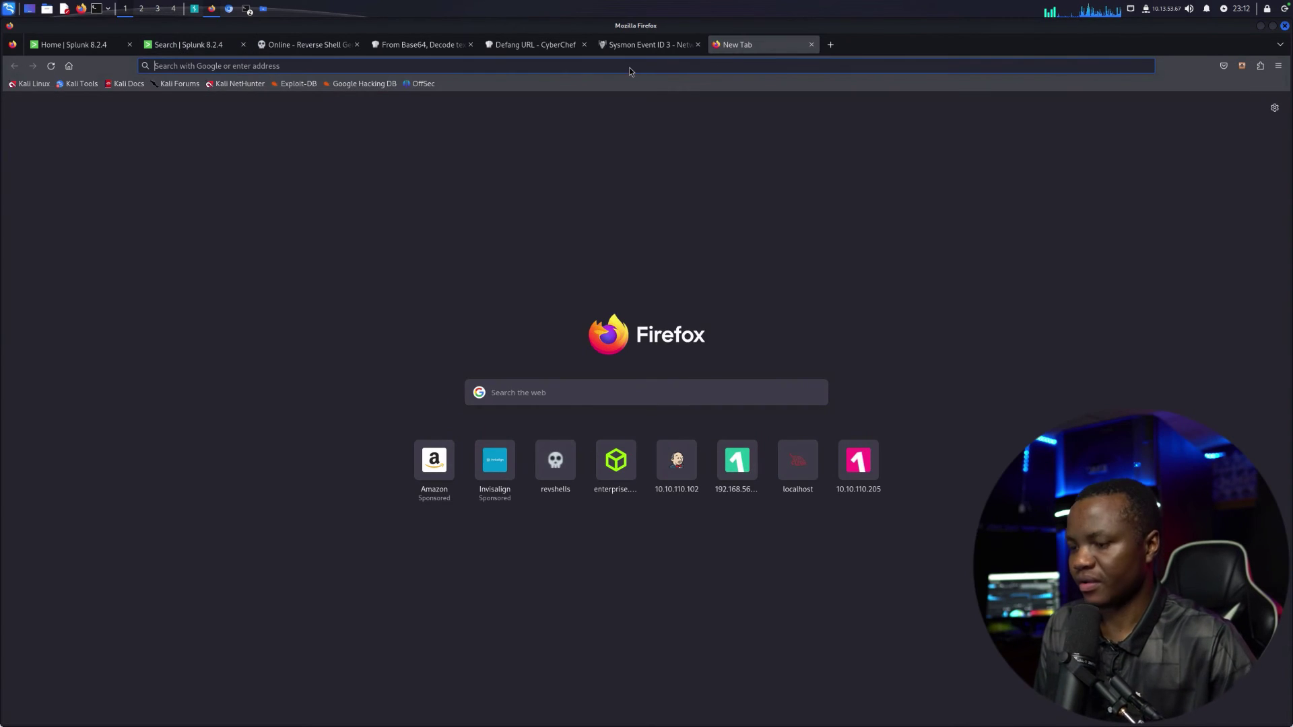
- Find VirusTotal through a web search and look up the copied SHA256 hash of script.ps1 there
{"action": "type", "text": "vir"}
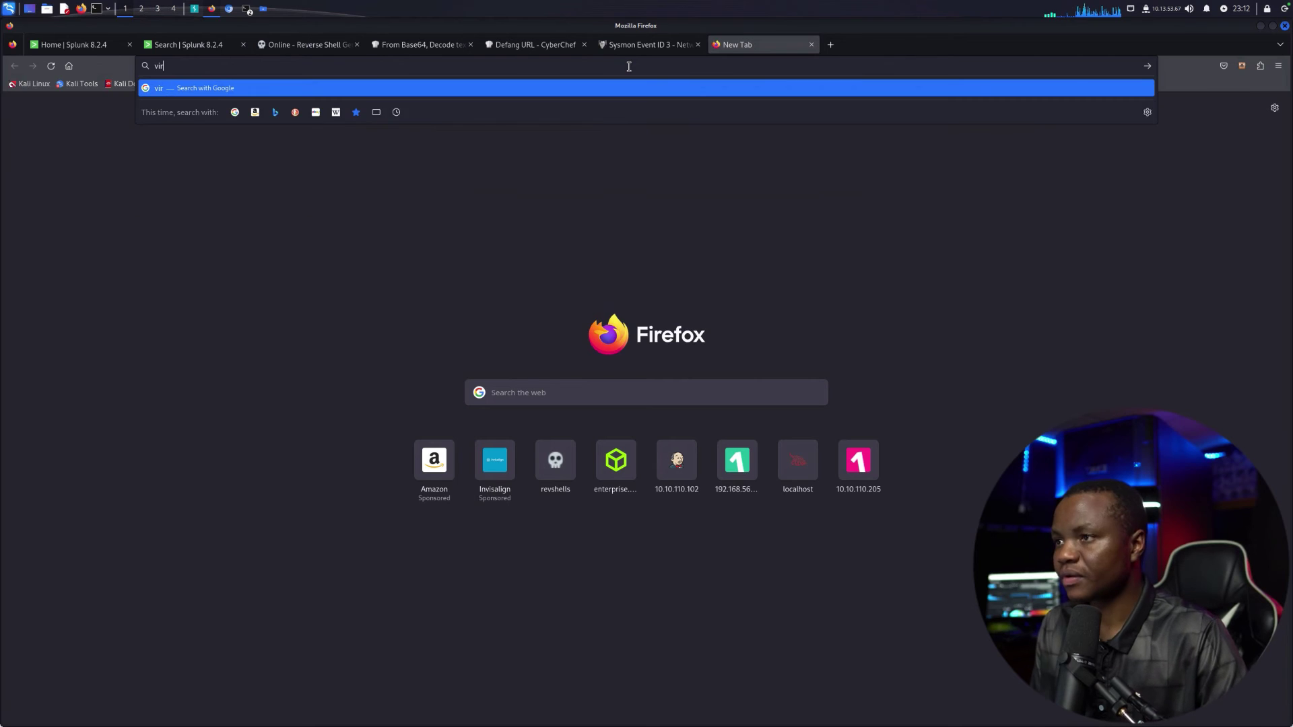
{"action": "type", "text": "ustotal"}
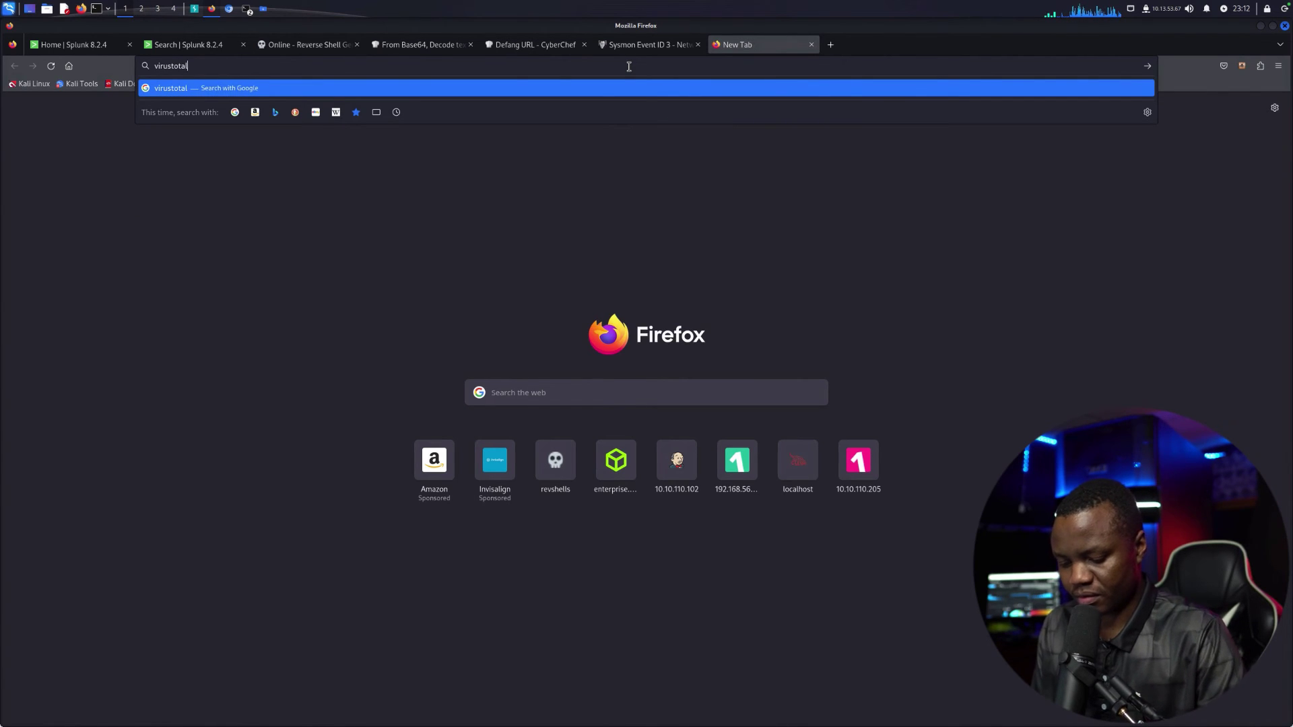
{"action": "key", "text": "Return"}
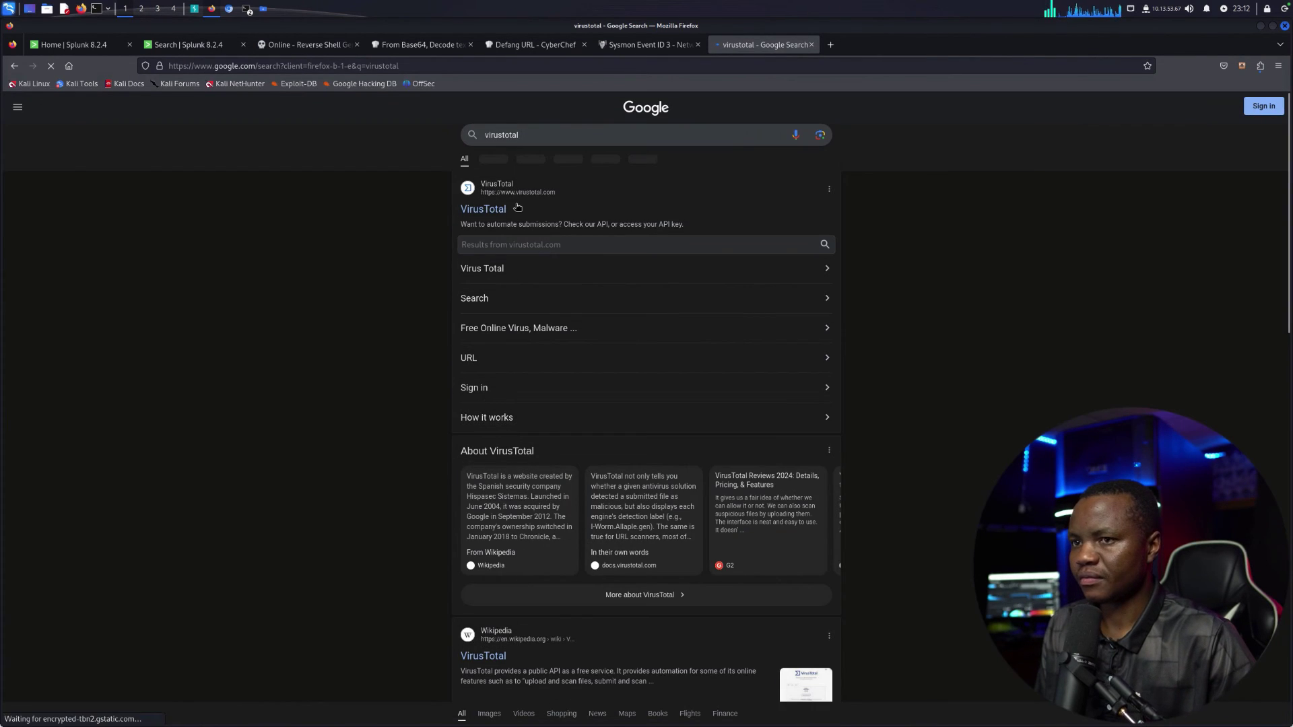
{"action": "left_click", "coordinate": [495, 215]}
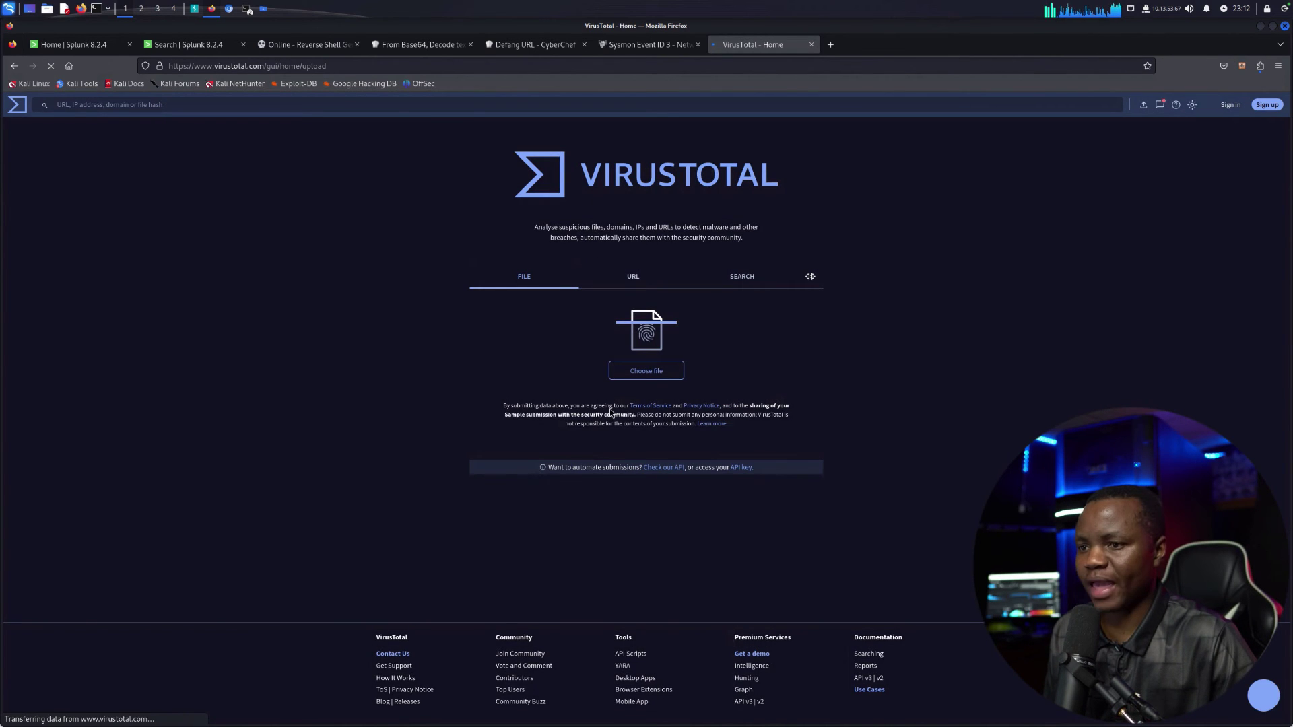
{"action": "left_click", "coordinate": [738, 277]}
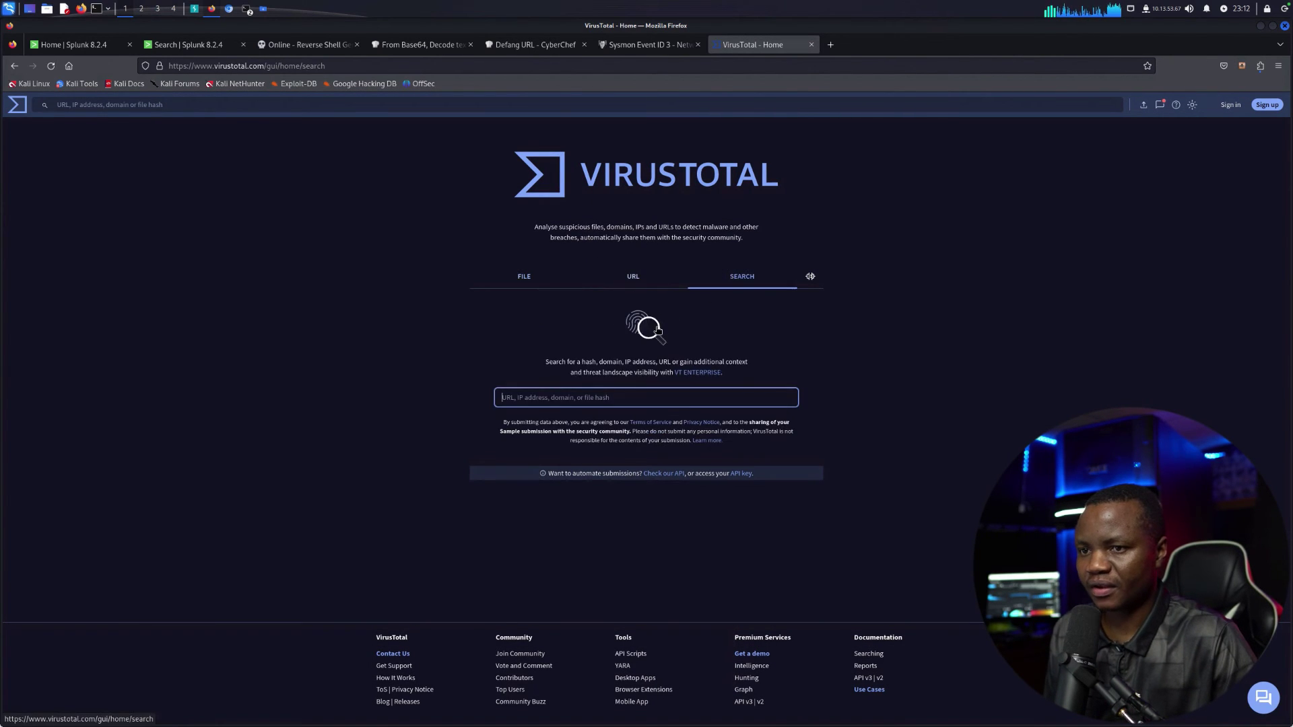
{"action": "key", "text": "ctrl+v"}
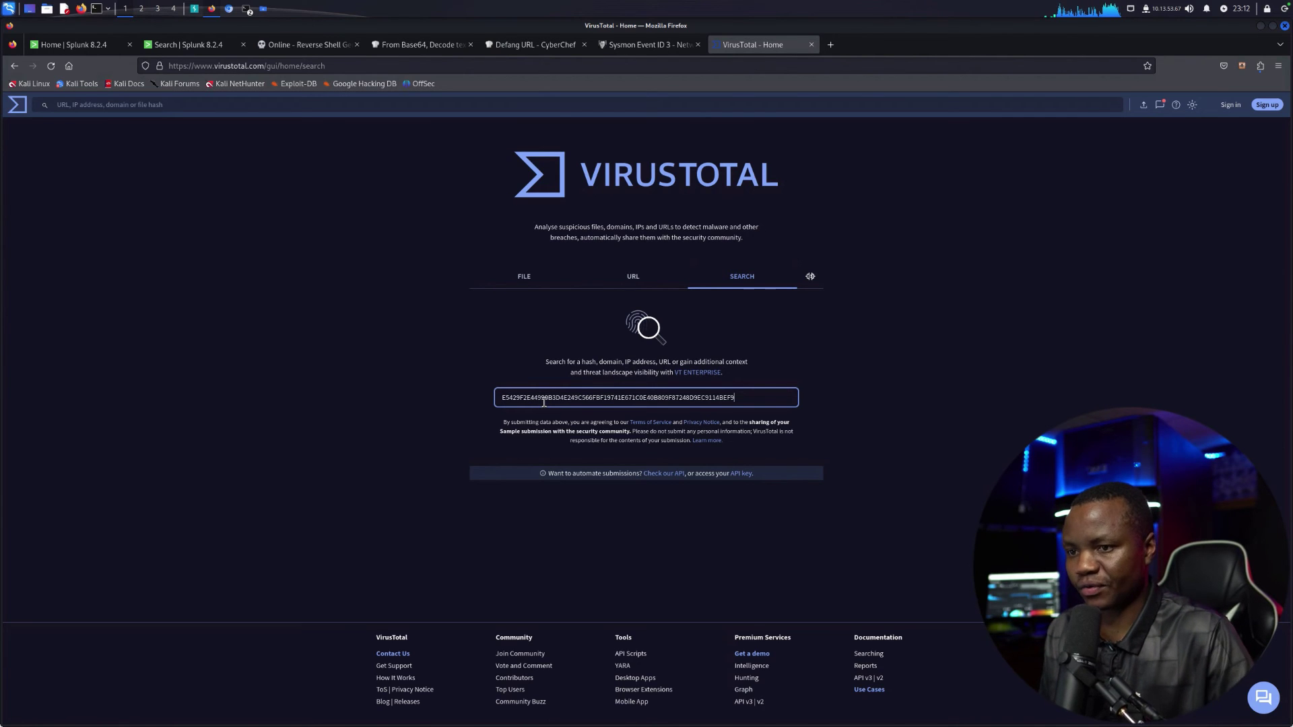
{"action": "key", "text": "Return"}
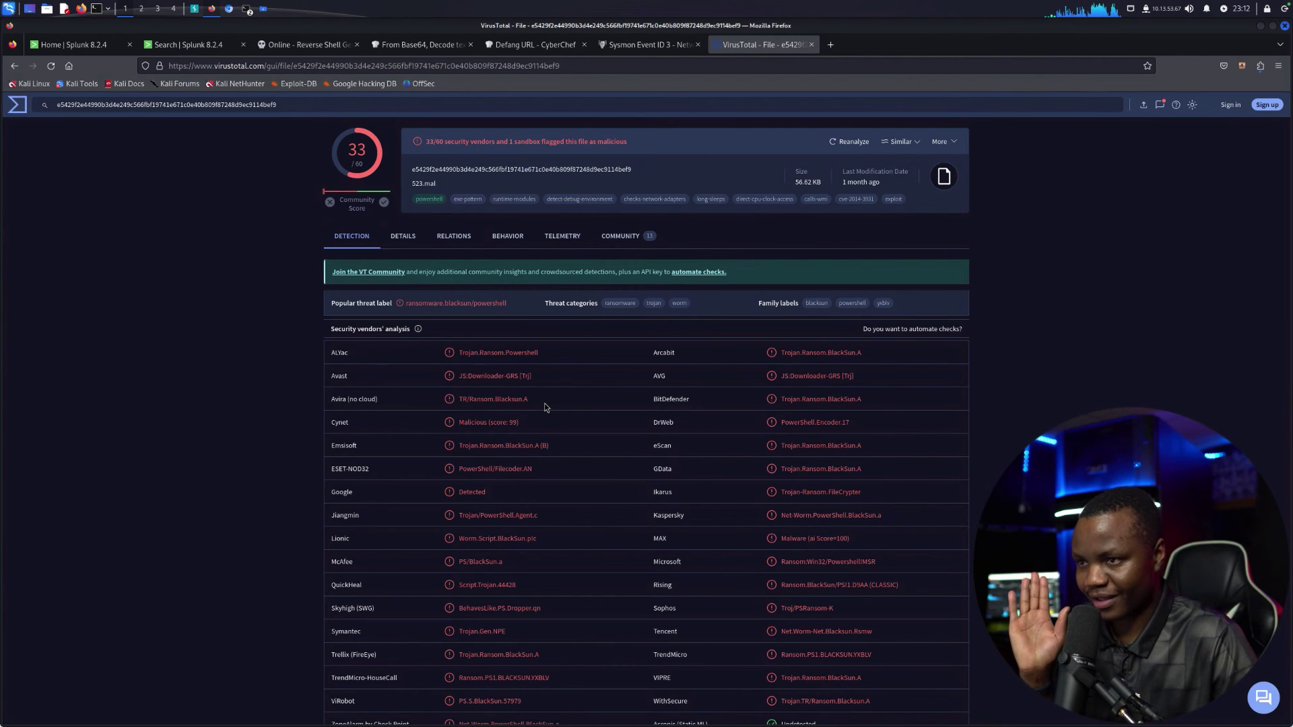
- Review the vendor detections, open the file's details and copy the name BlackSun.ps1
{"action": "scroll", "coordinate": [535, 409], "scroll_direction": "down", "scroll_amount": 10}
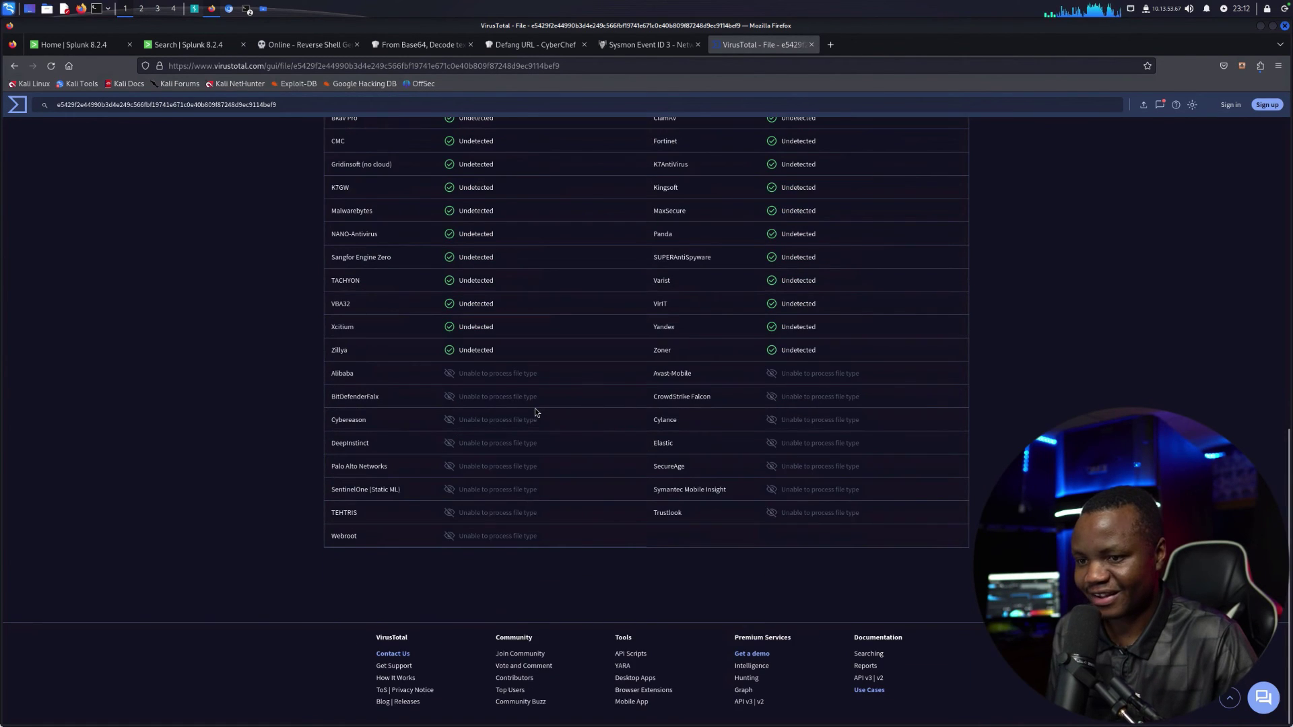
{"action": "scroll", "coordinate": [535, 409], "scroll_direction": "up", "scroll_amount": 10}
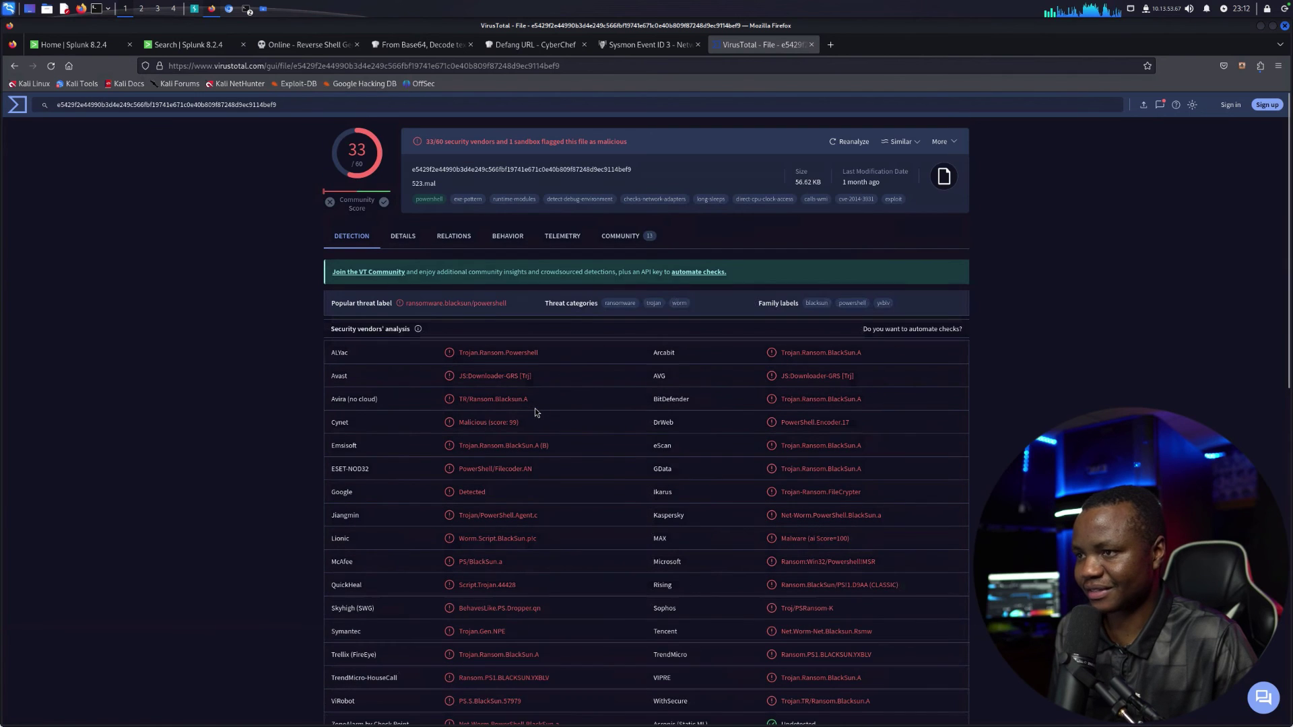
{"action": "left_click", "coordinate": [401, 237]}
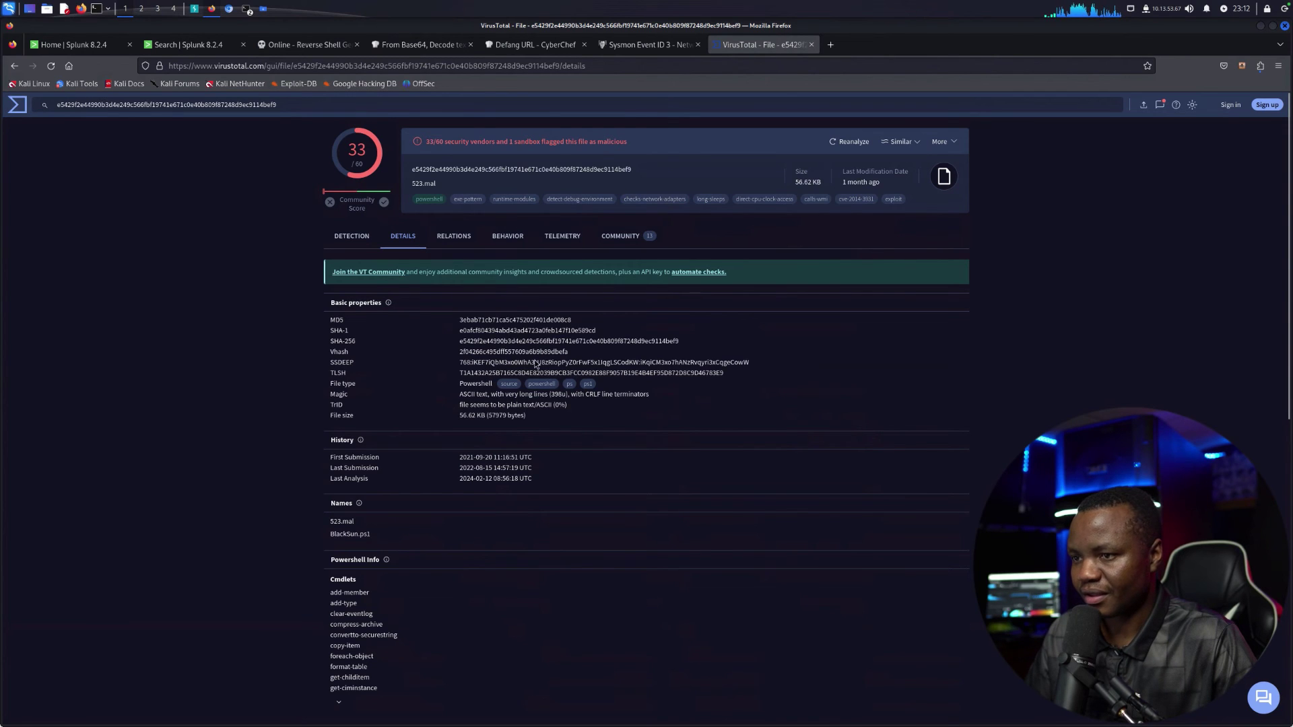
{"action": "scroll", "coordinate": [510, 456], "scroll_direction": "down", "scroll_amount": 2}
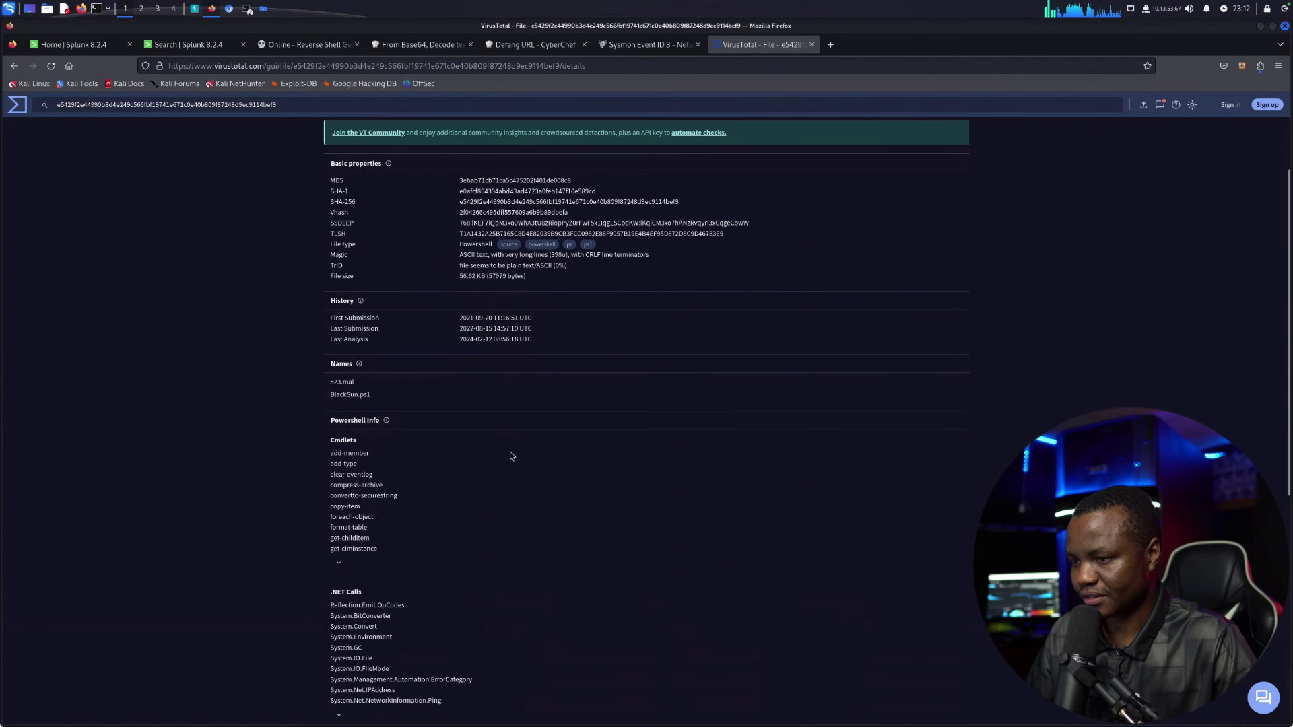
{"action": "left_click", "coordinate": [359, 399]}
{"action": "double_click", "coordinate": [358, 399]}
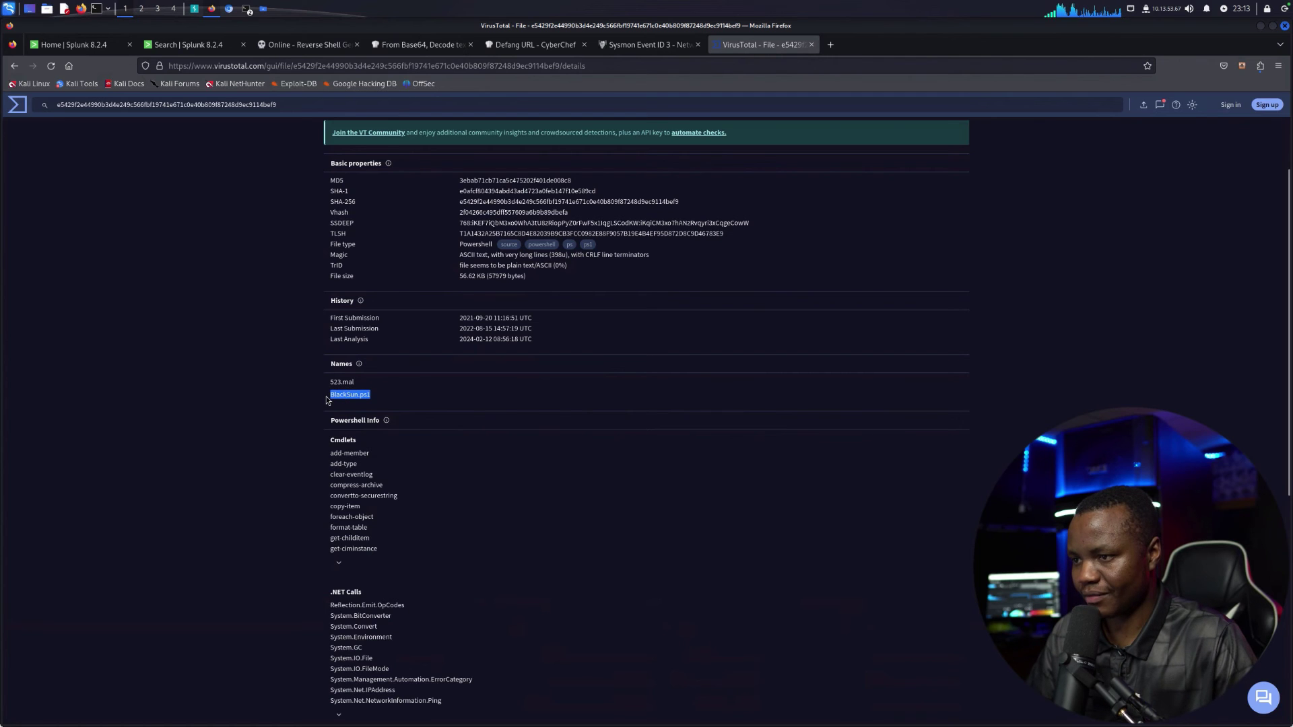
{"action": "right_click", "coordinate": [348, 397]}
{"action": "left_click", "coordinate": [372, 406]}
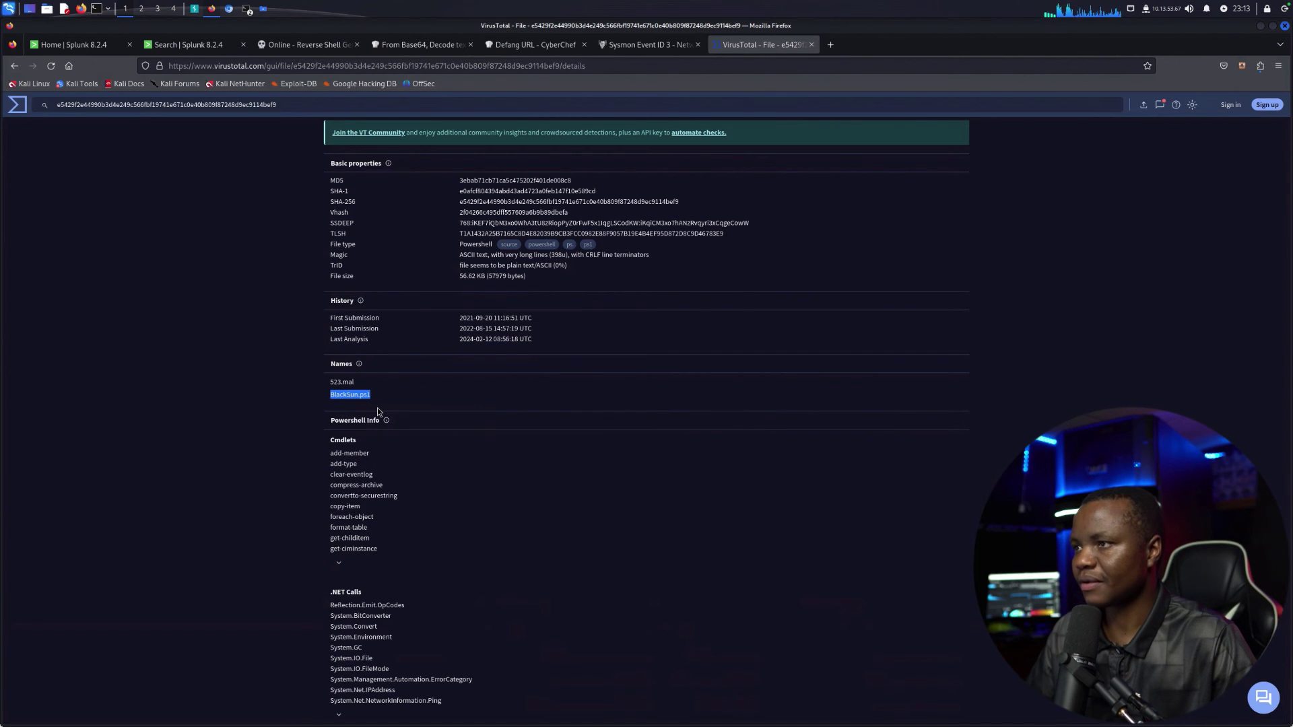
- Submit BlackSun.ps1 in the TryHackMe room as the actual name of the malicious script
{"action": "key", "text": "ctrl+Right"}
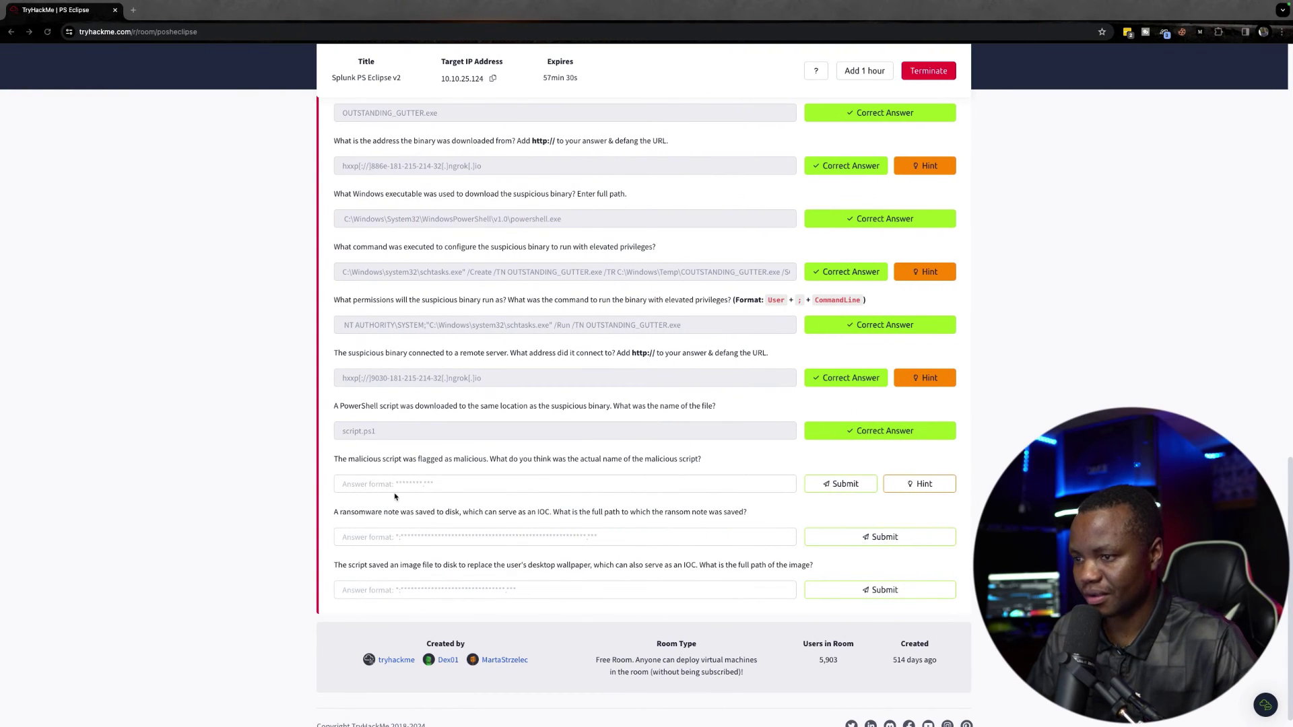
{"action": "left_click", "coordinate": [380, 482]}
{"action": "key", "text": "ctrl+v"}
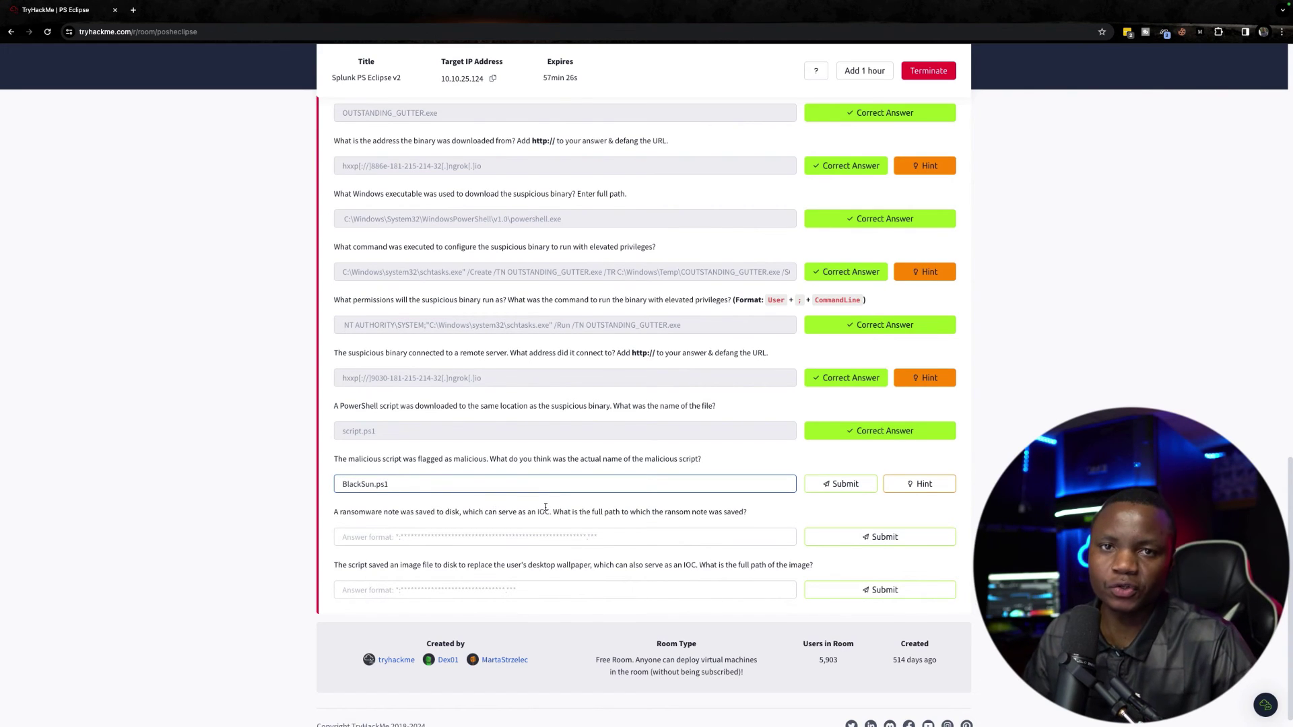
{"action": "left_click", "coordinate": [825, 484]}
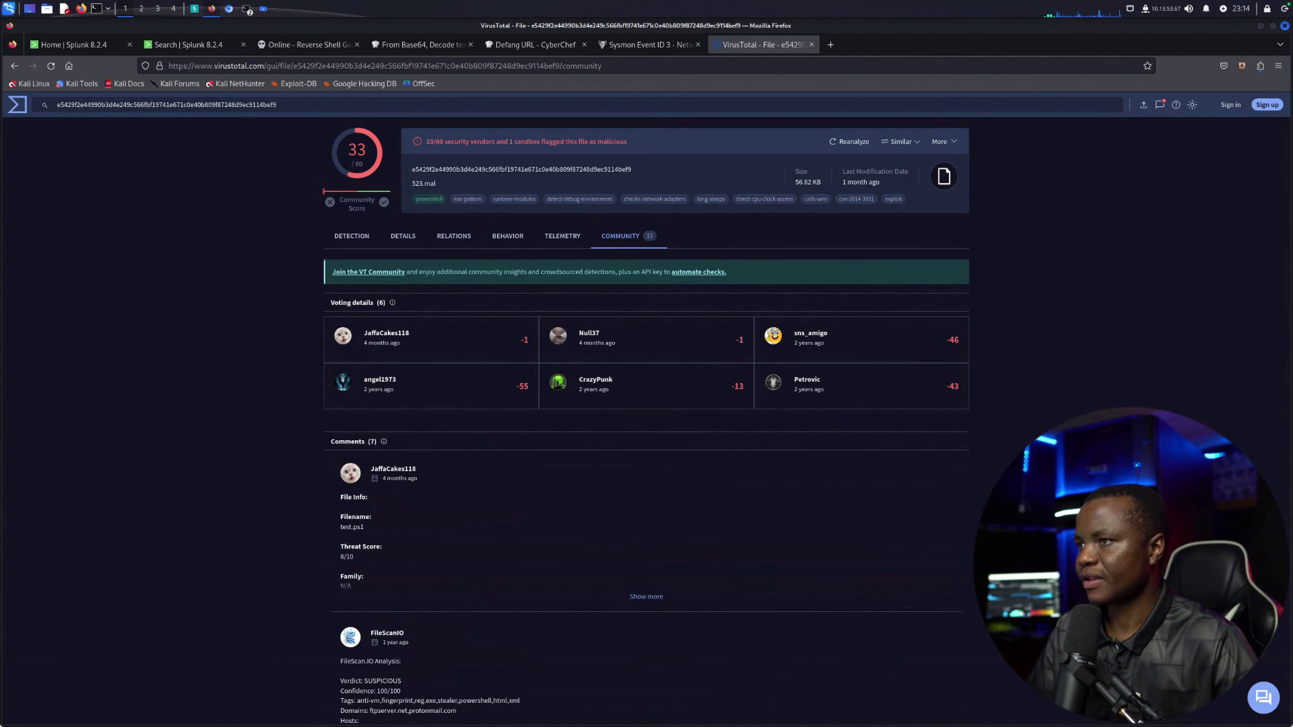
- Return to the Splunk search, replace the query with .txt and run it
{"action": "left_click", "coordinate": [180, 45]}
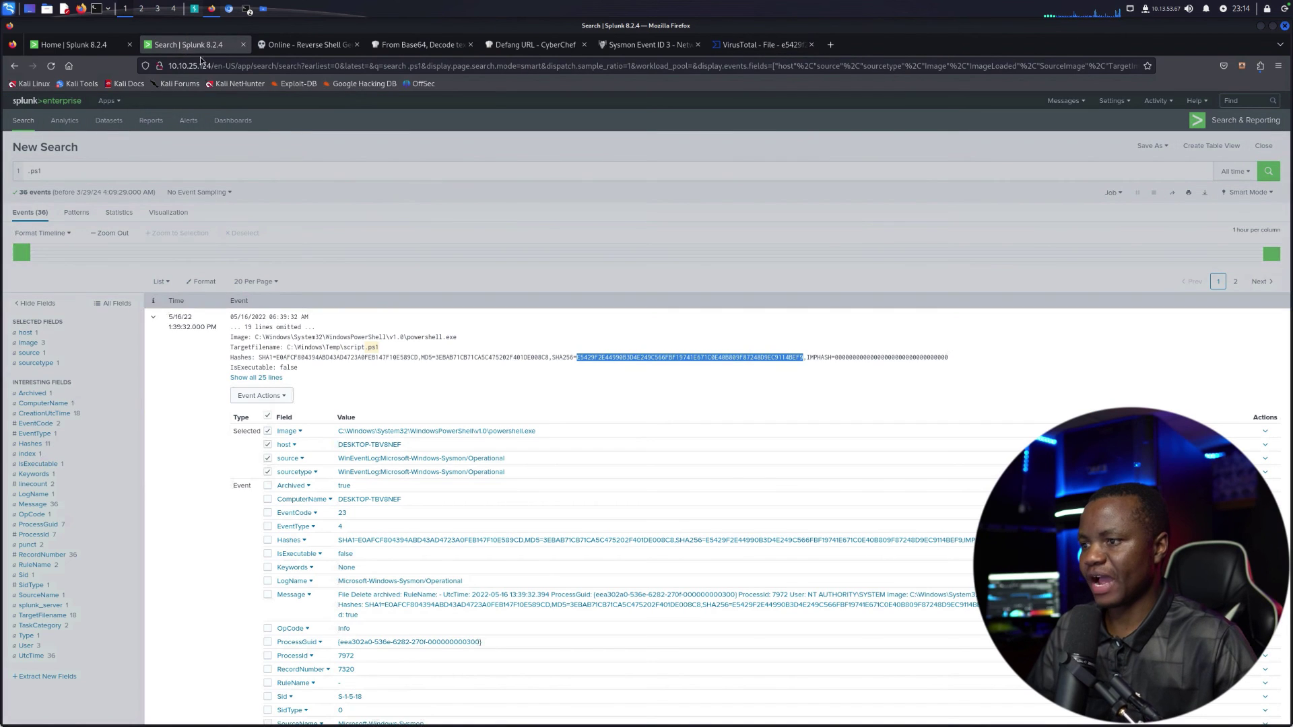
{"action": "left_click", "coordinate": [32, 171]}
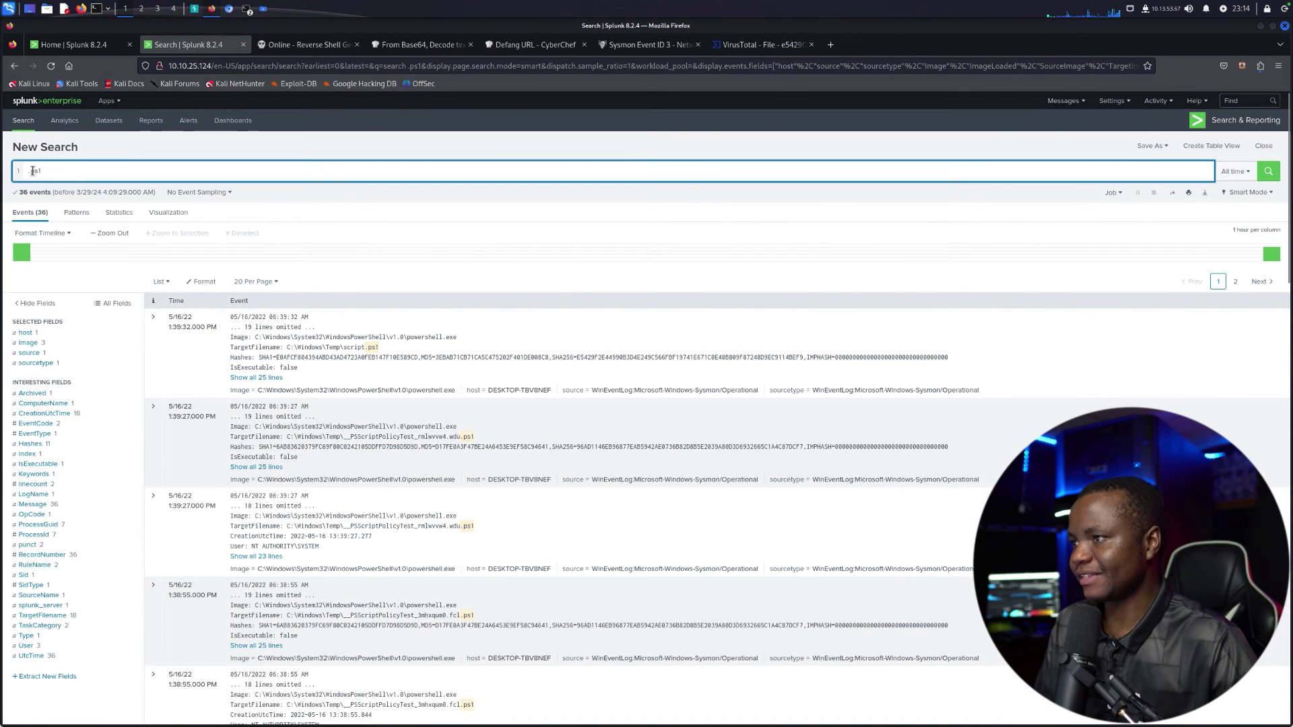
{"action": "key", "text": "BackSpace"}
{"action": "key", "text": "BackSpace"}
{"action": "key", "text": "BackSpace"}
{"action": "key", "text": "BackSpace"}
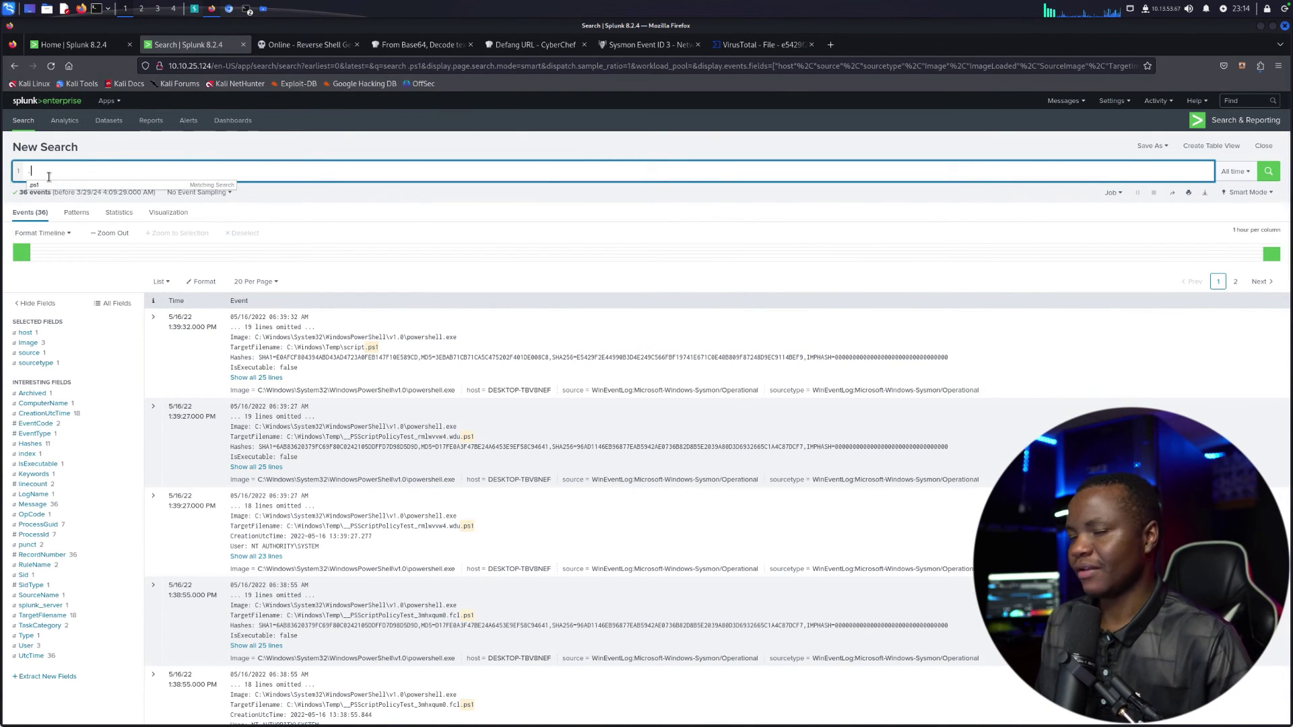
{"action": "type", "text": ".txt"}
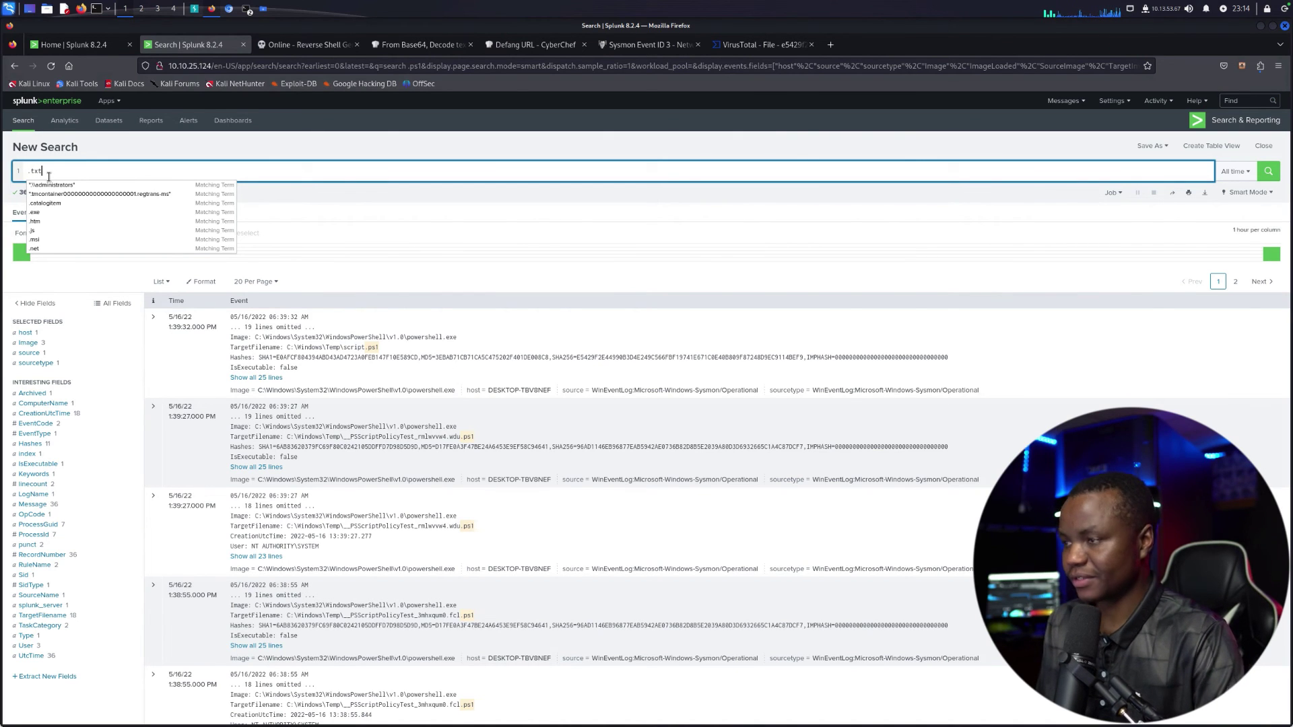
{"action": "key", "text": "Return"}
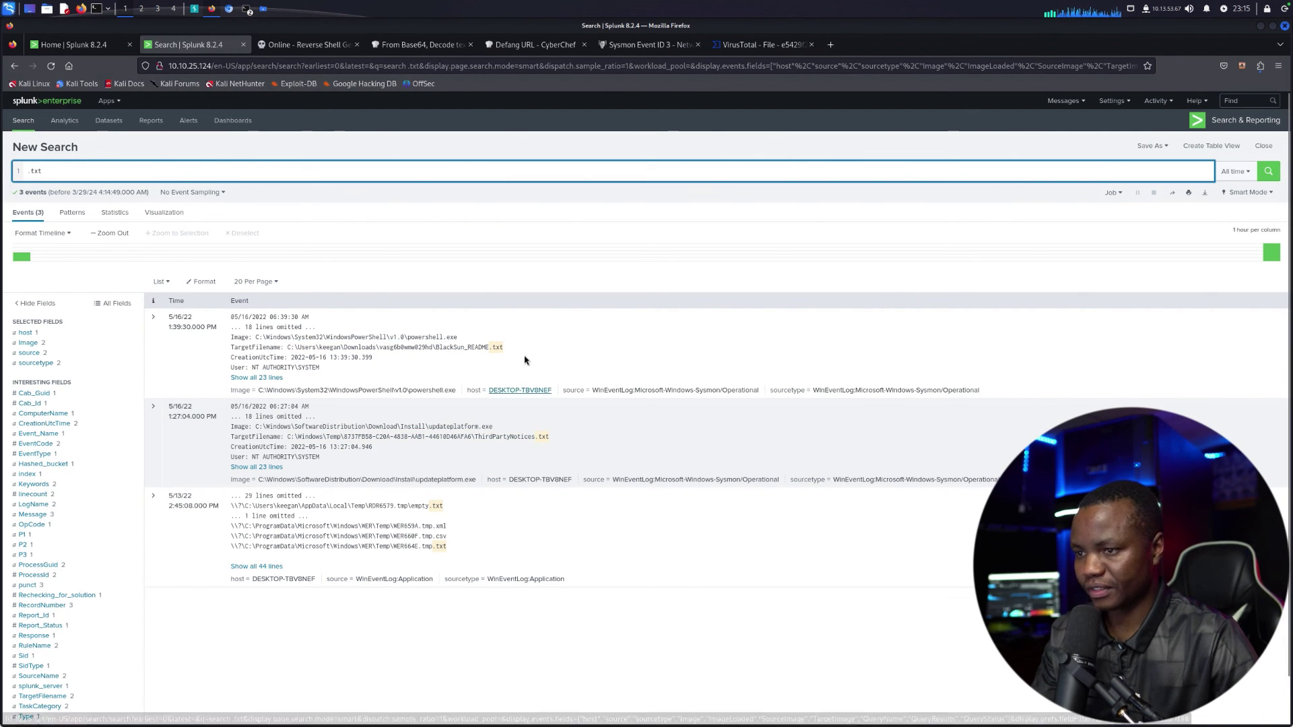
- Try submitting BlackSun_README.txt in the TryHackMe room as the ransom note answer
{"action": "key", "text": "ctrl+Left"}
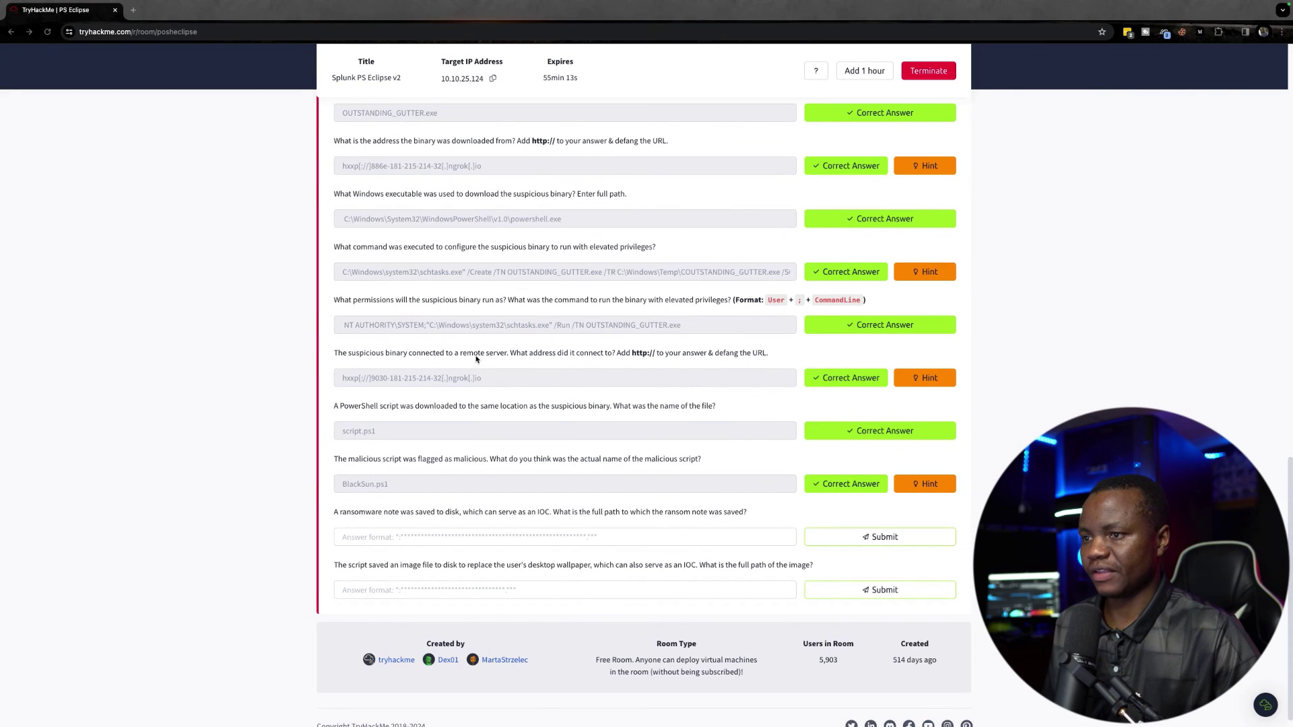
{"action": "left_click", "coordinate": [381, 536]}
{"action": "type", "text": "BlackSun_README.txt"}
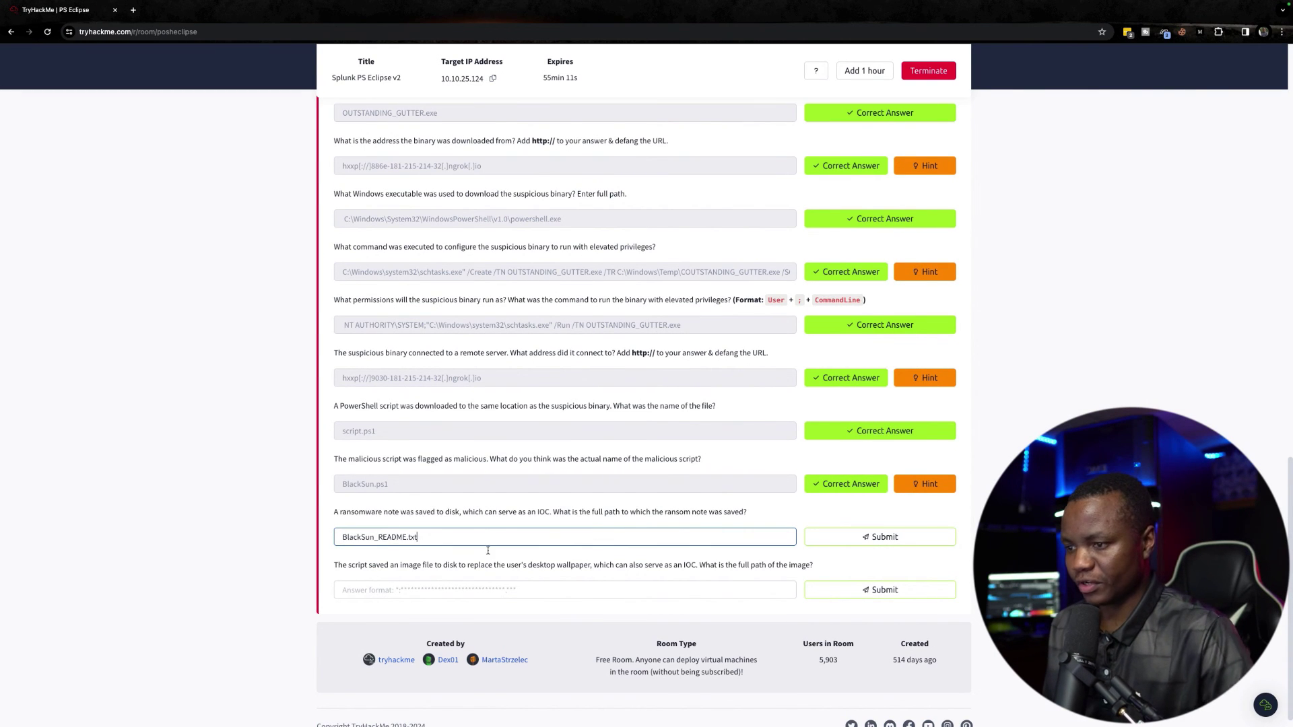
{"action": "left_click", "coordinate": [842, 536]}
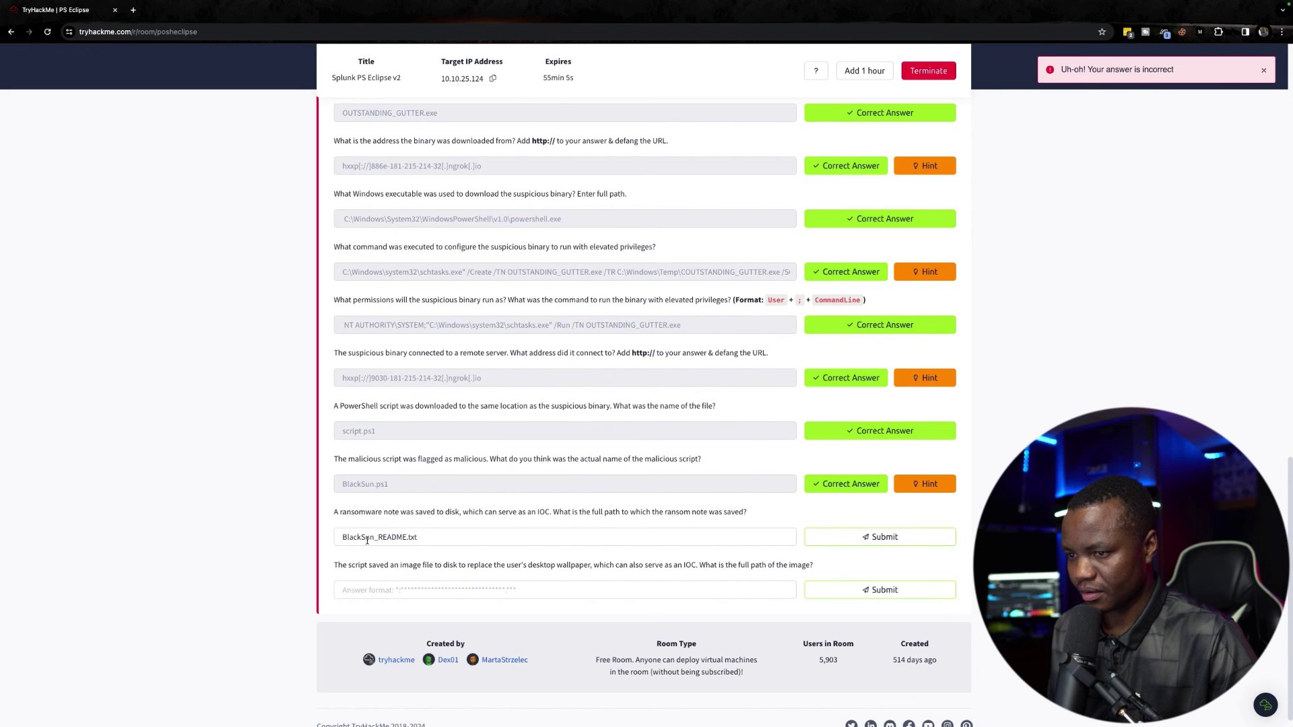
- Replace the ransom note answer with the full BlackSun_README.txt path from Splunk's 1:39:30 PM event and submit it
{"action": "left_click", "coordinate": [453, 535]}
{"action": "key", "text": "ctrl+a"}
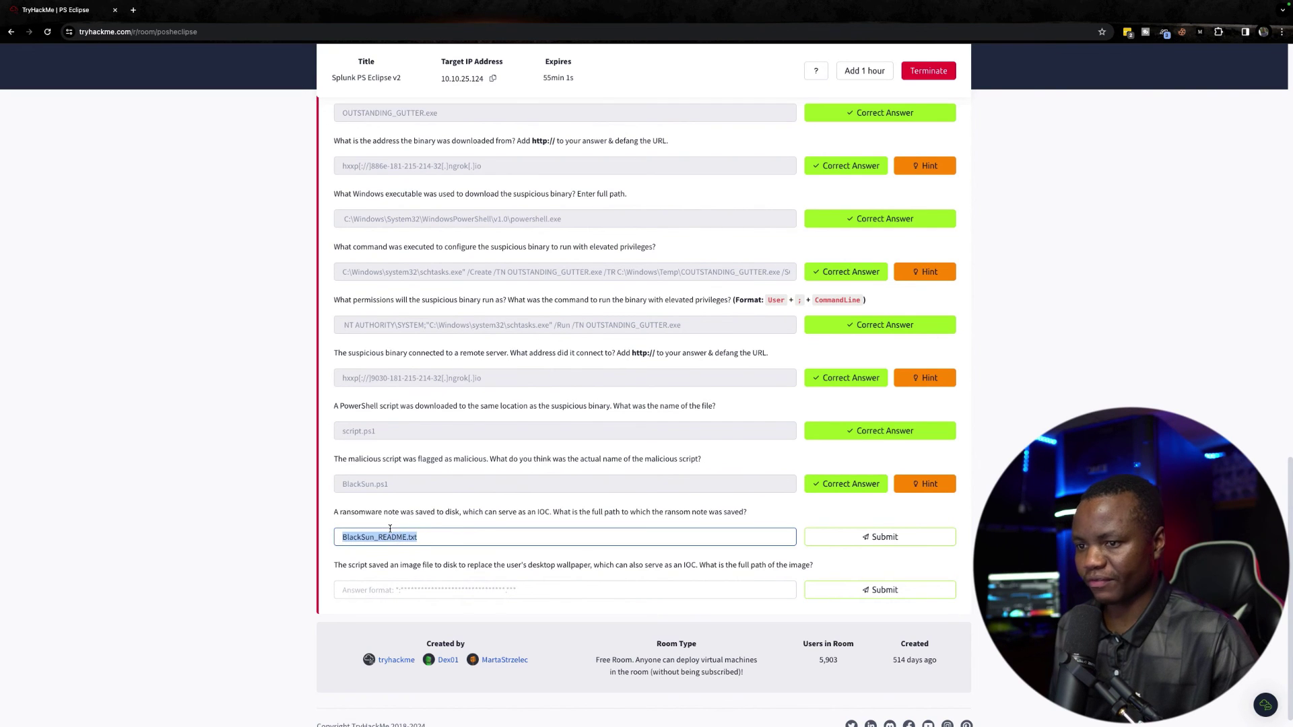
{"action": "key", "text": "ctrl+Right"}
{"action": "left_click_drag", "start_coordinate": [502, 348], "coordinate": [286, 346]}
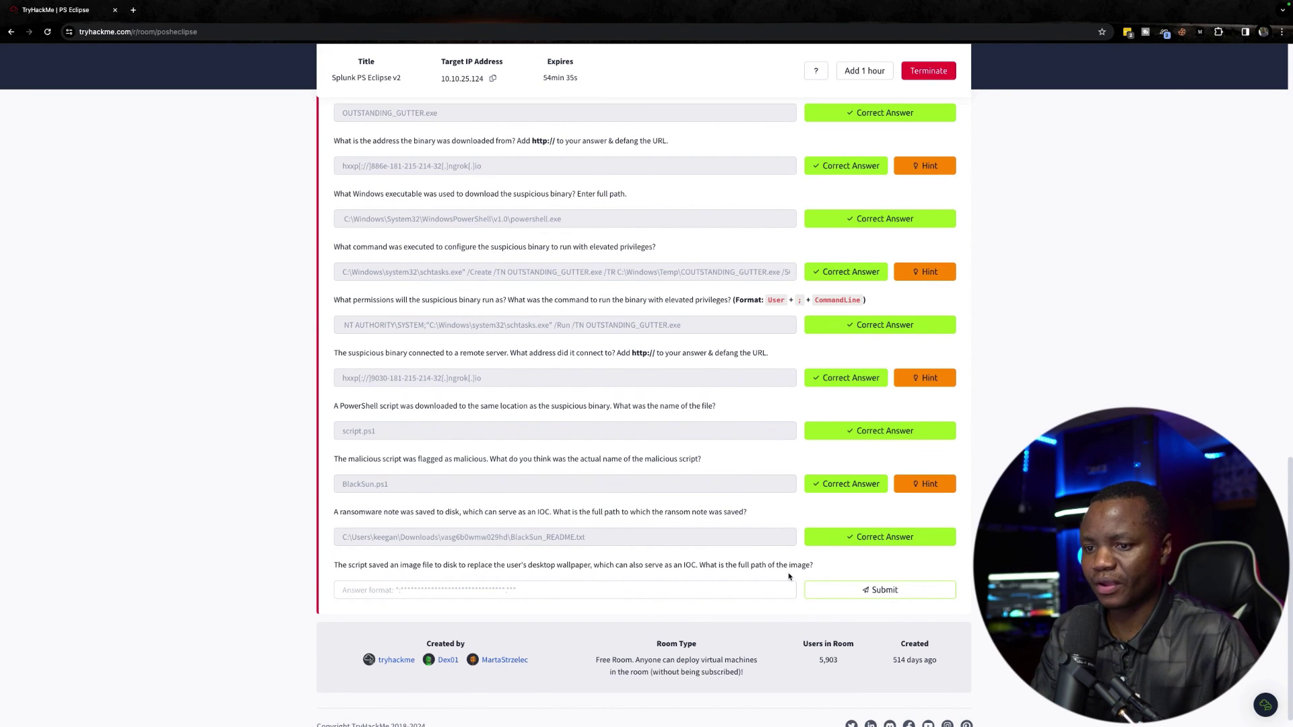
- Search the Splunk events for .png and compare the file path with the wallpaper question's answer format in TryHackMe
{"action": "key", "text": "alt+Tab"}
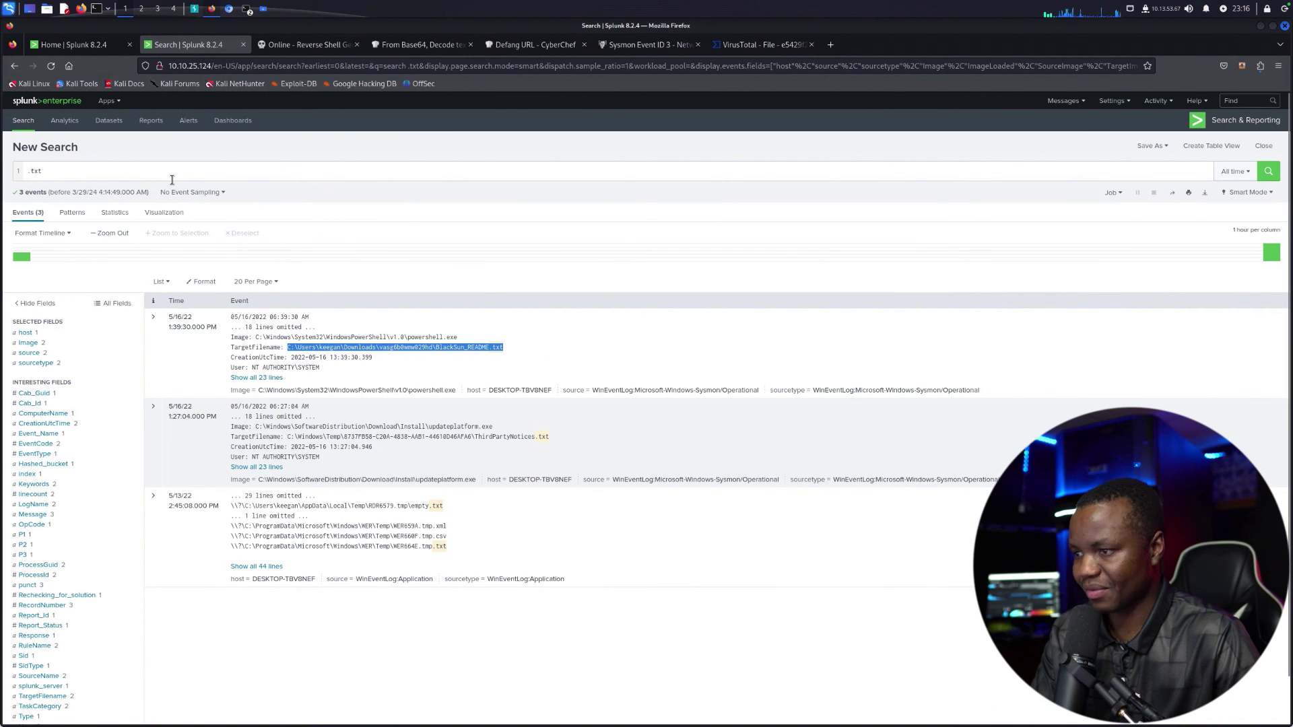
{"action": "left_click", "coordinate": [85, 169]}
{"action": "key", "text": "ctrl+a"}
{"action": "key", "text": "BackSpace"}
{"action": "type", "text": ".png"}
{"action": "key", "text": "Return"}
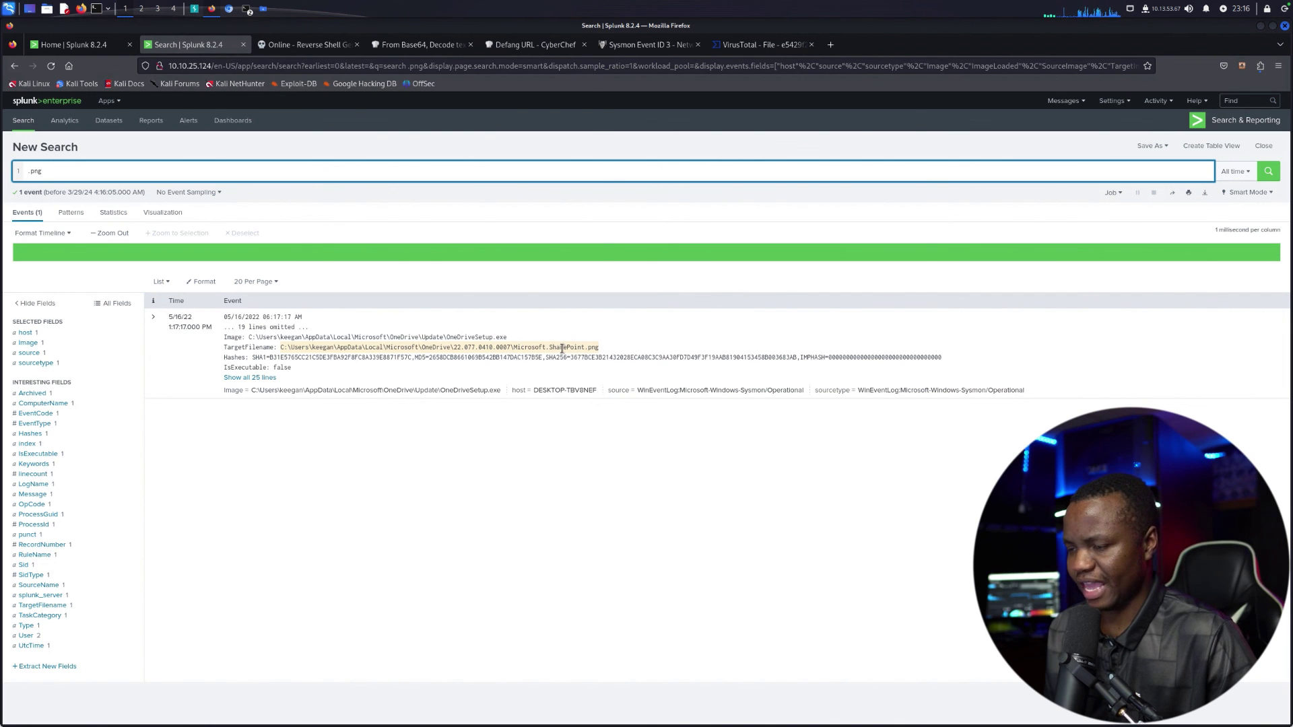
{"action": "key", "text": "ctrl+Left"}
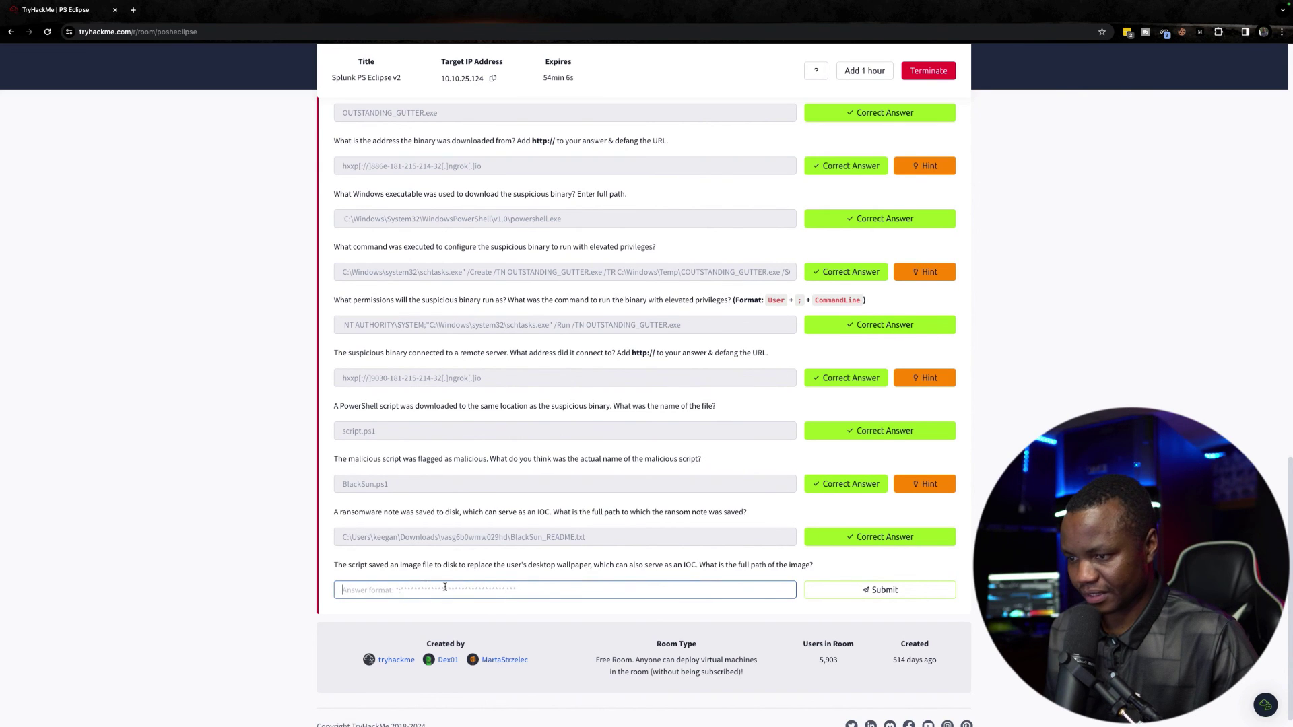
- Return to Splunk, search for .jpg and copy the path C:\Users\Public\Pictures\blacksun.jpg from the 1:39:31 PM event
{"action": "key", "text": "ctrl+Right"}
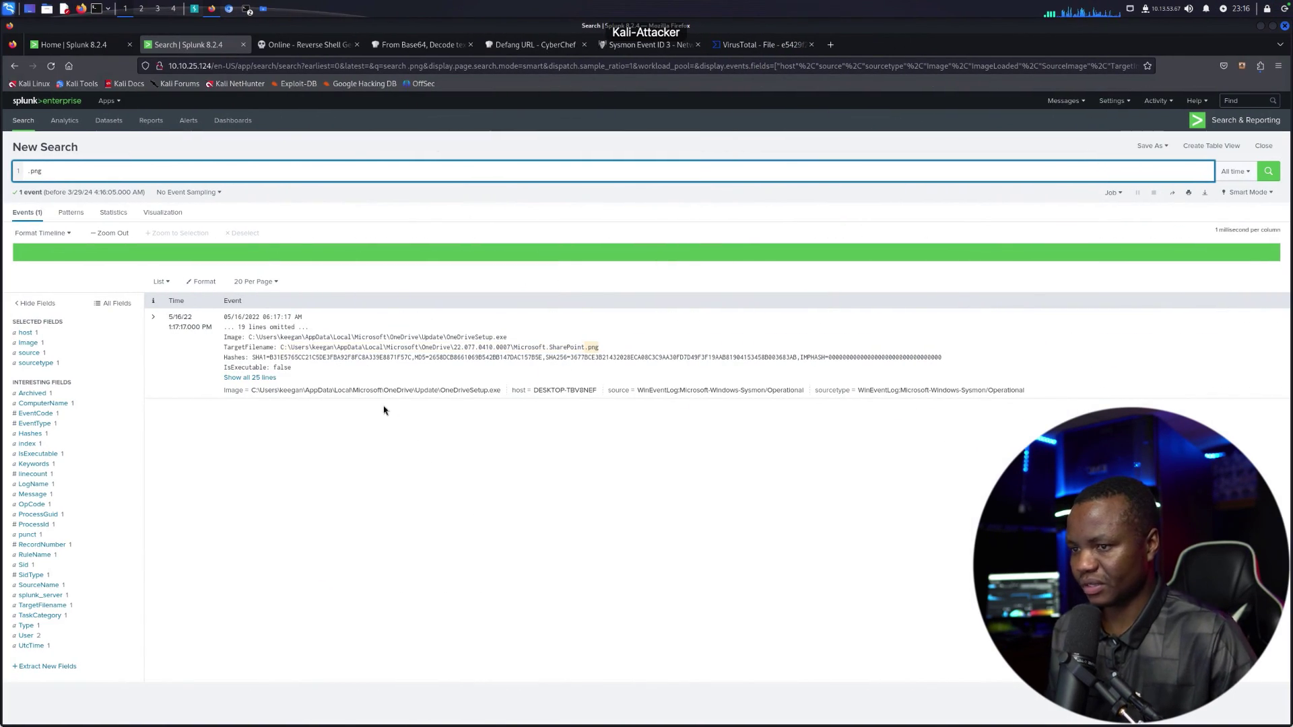
{"action": "left_click", "coordinate": [55, 170]}
{"action": "key", "text": "BackSpace"}
{"action": "key", "text": "BackSpace"}
{"action": "key", "text": "BackSpace"}
{"action": "type", "text": "jpg"}
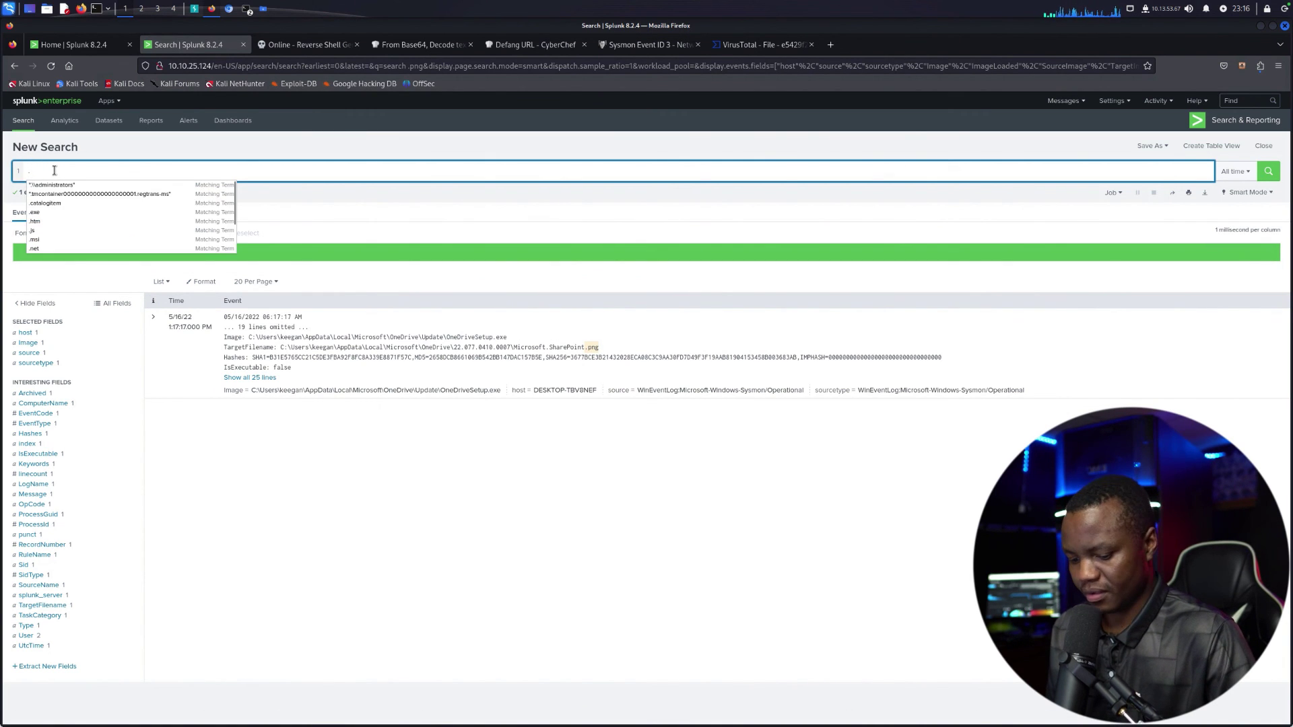
{"action": "key", "text": "Return"}
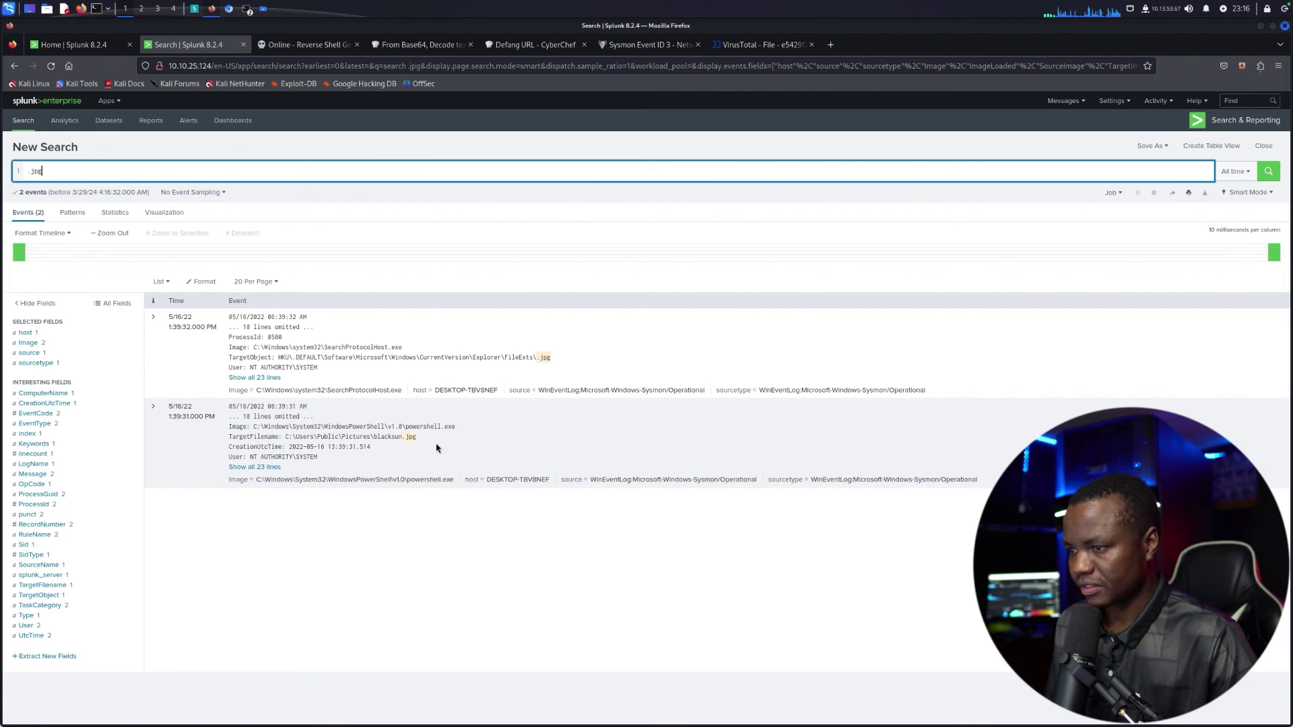
{"action": "left_click_drag", "start_coordinate": [425, 442], "coordinate": [284, 437]}
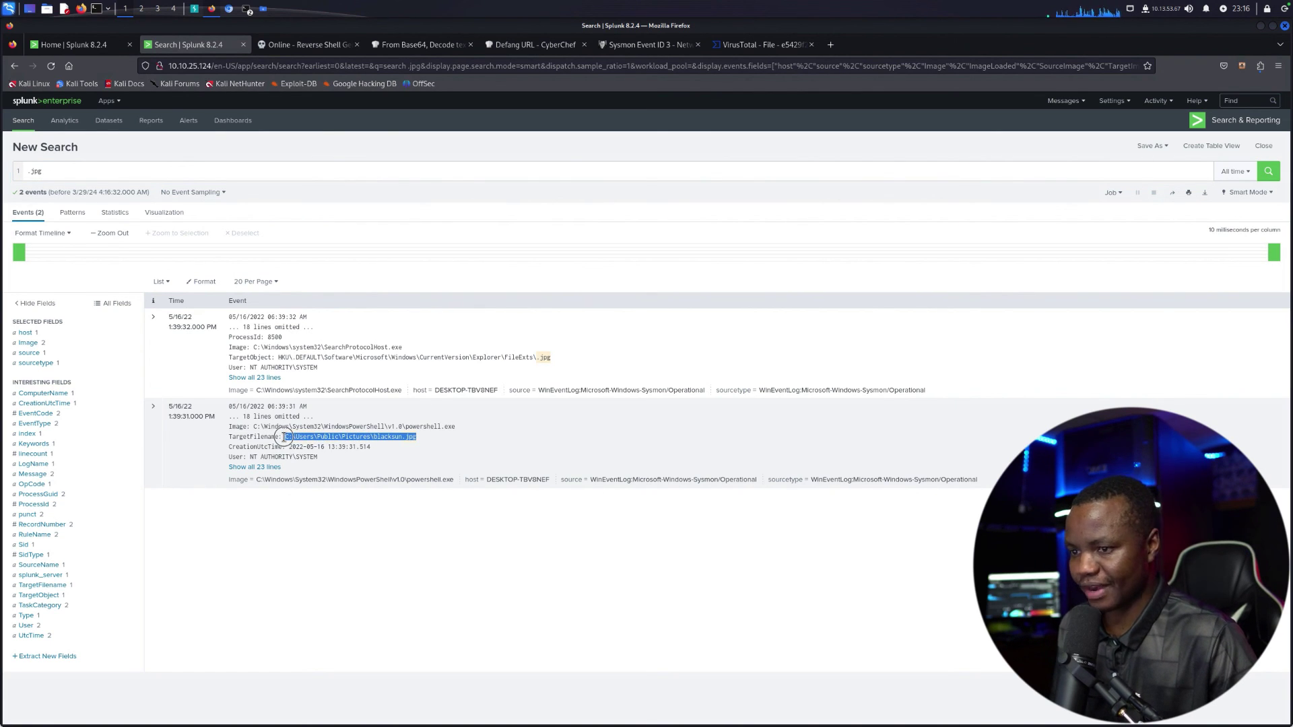
{"action": "right_click", "coordinate": [318, 438]}
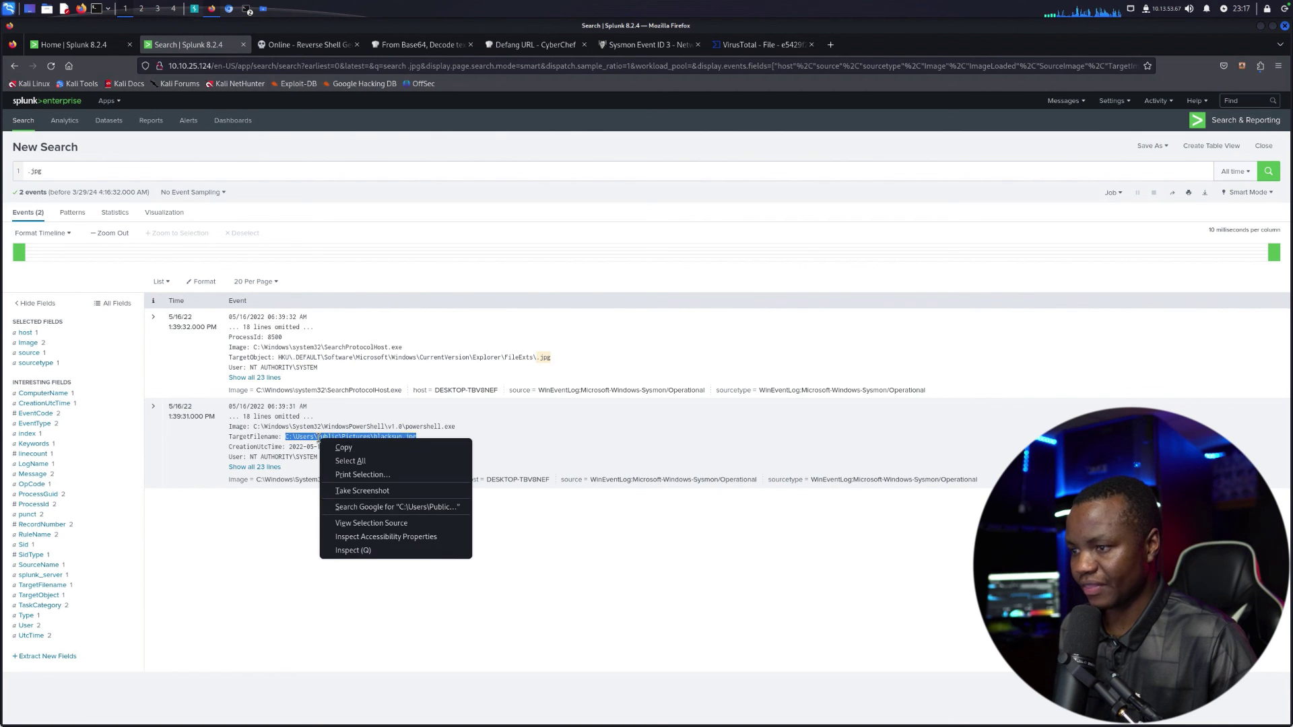
{"action": "left_click", "coordinate": [346, 448]}
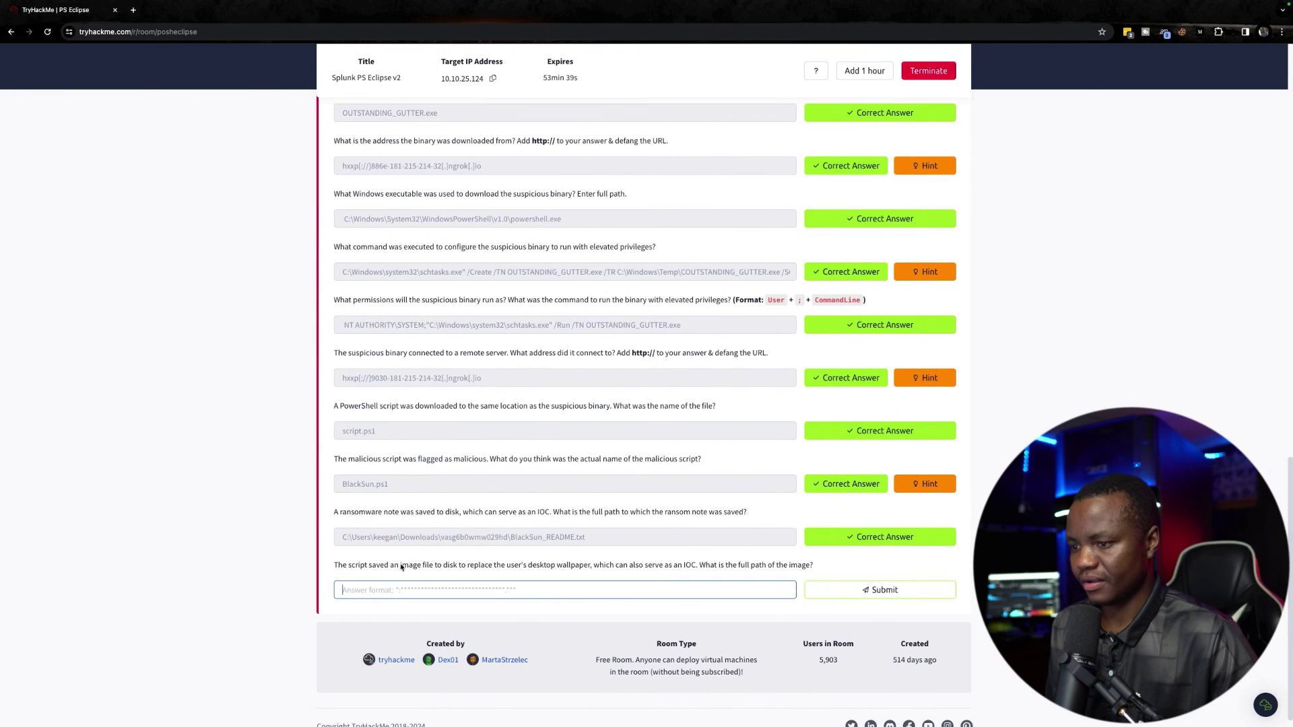
- Submit C:\Users\Public\Pictures\blacksun.jpg in the TryHackMe room as the full path of the wallpaper image
{"action": "left_click", "coordinate": [366, 590]}
{"action": "key", "text": "ctrl+v"}
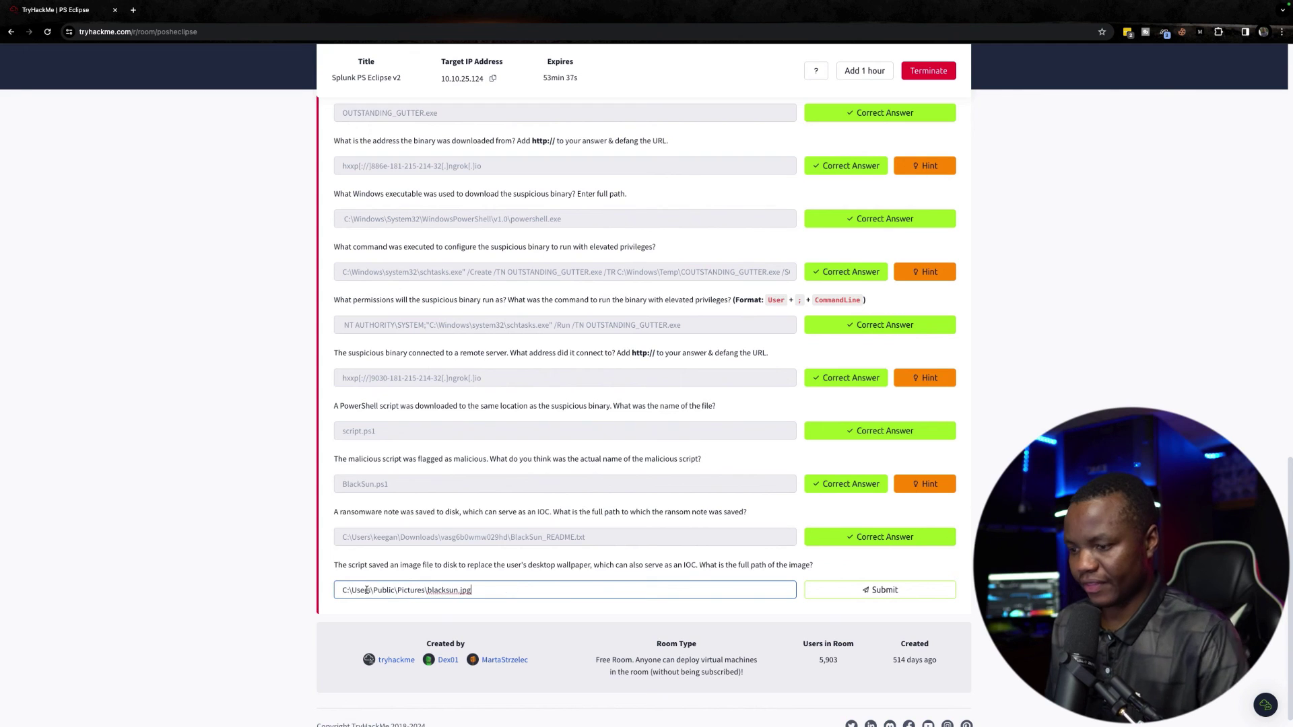
{"action": "left_click", "coordinate": [858, 590]}
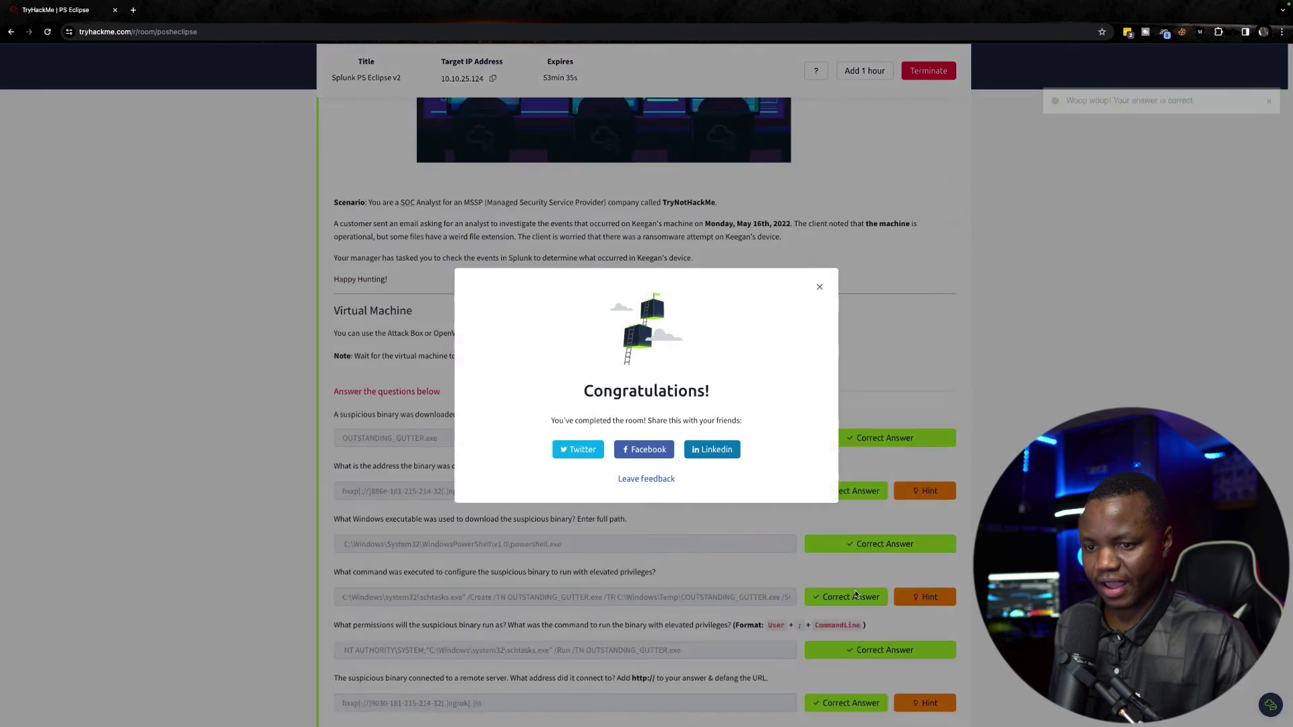